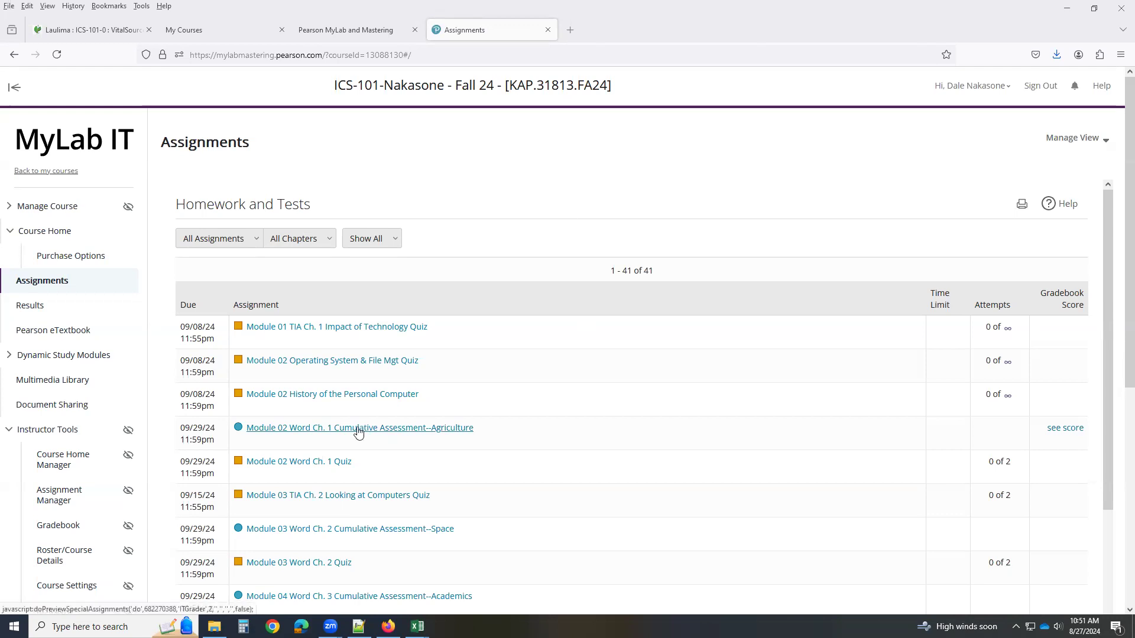
Step: Open the Word Ch. 1 Agriculture assessment and preview its instruction steps
left_click(358, 431)
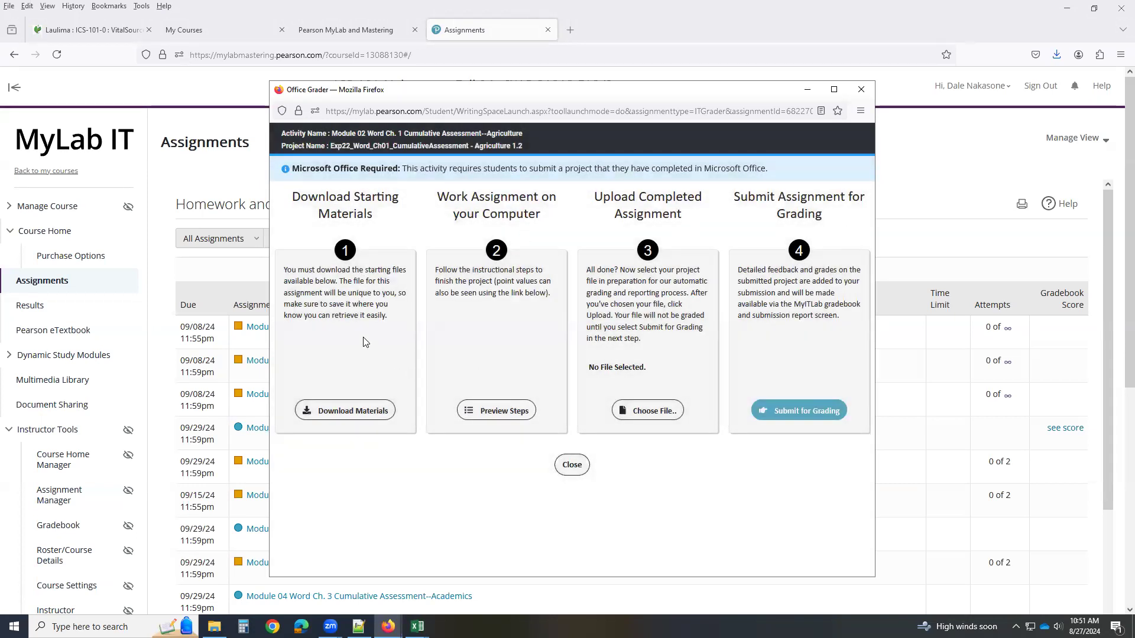
left_click(520, 417)
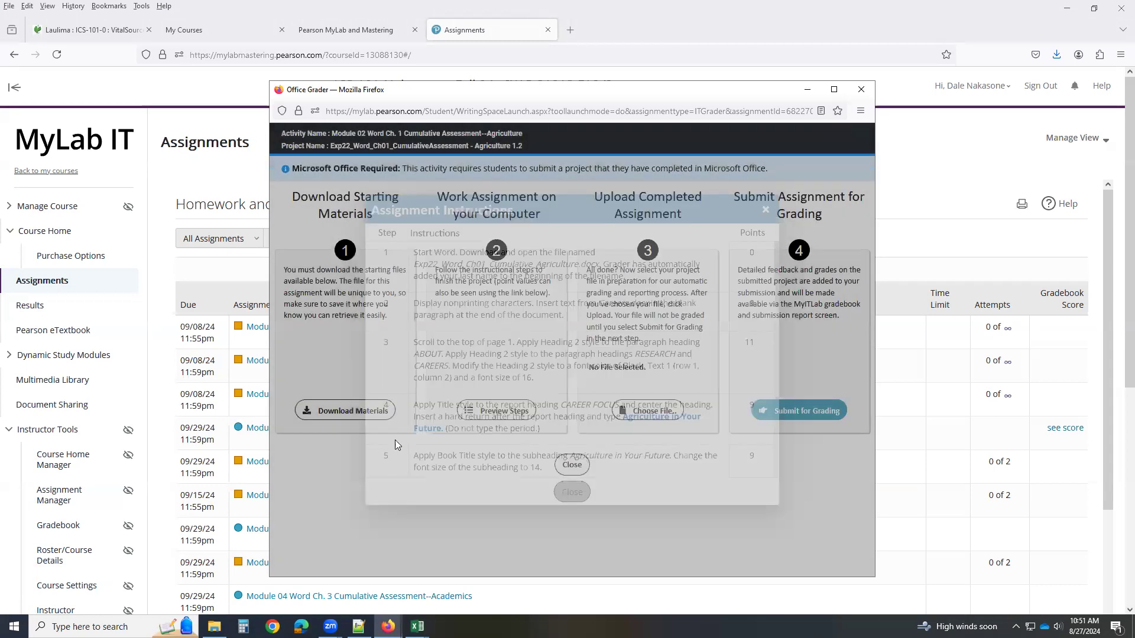
left_click(571, 492)
Step: Download the instructions, student Agriculture document, Facet.thmx and Careers.docx starting files
left_click(348, 409)
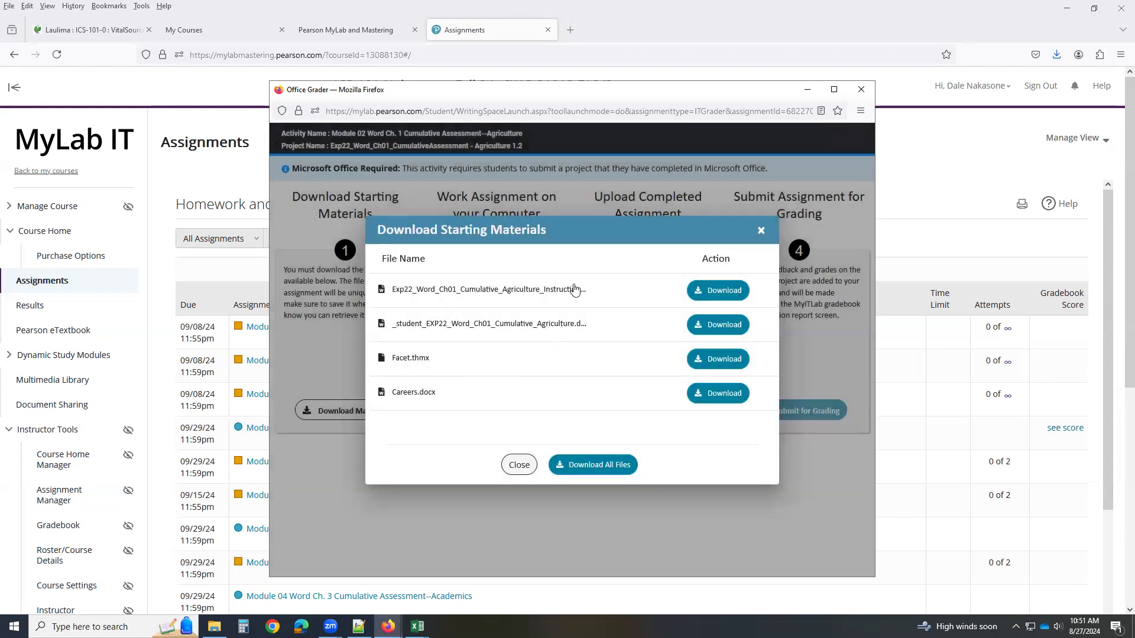
left_click(698, 296)
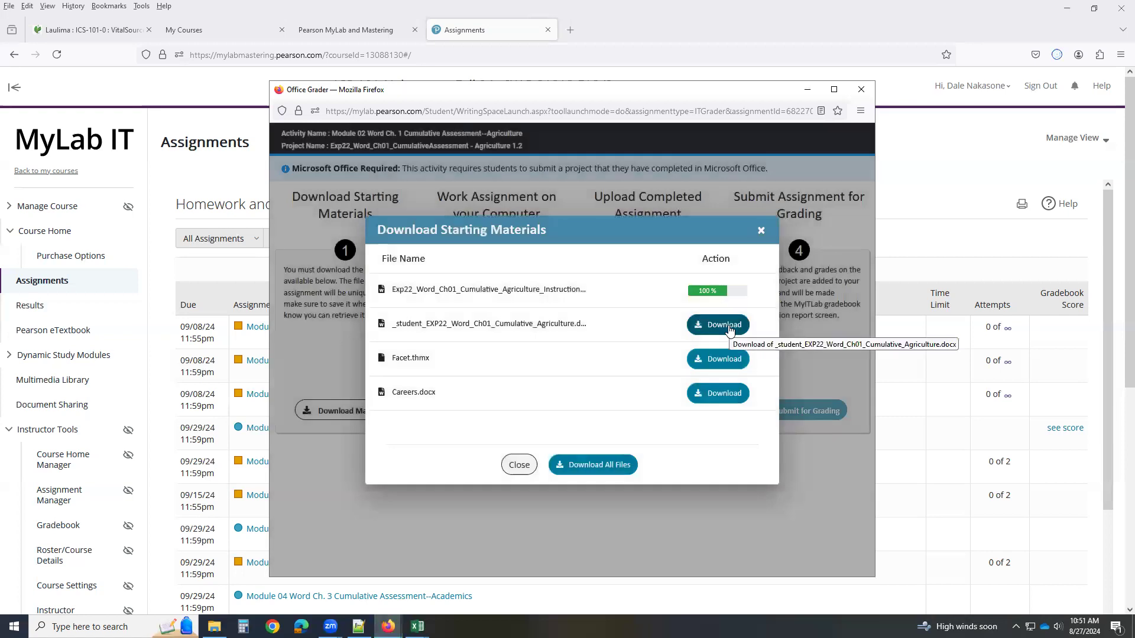
left_click(723, 325)
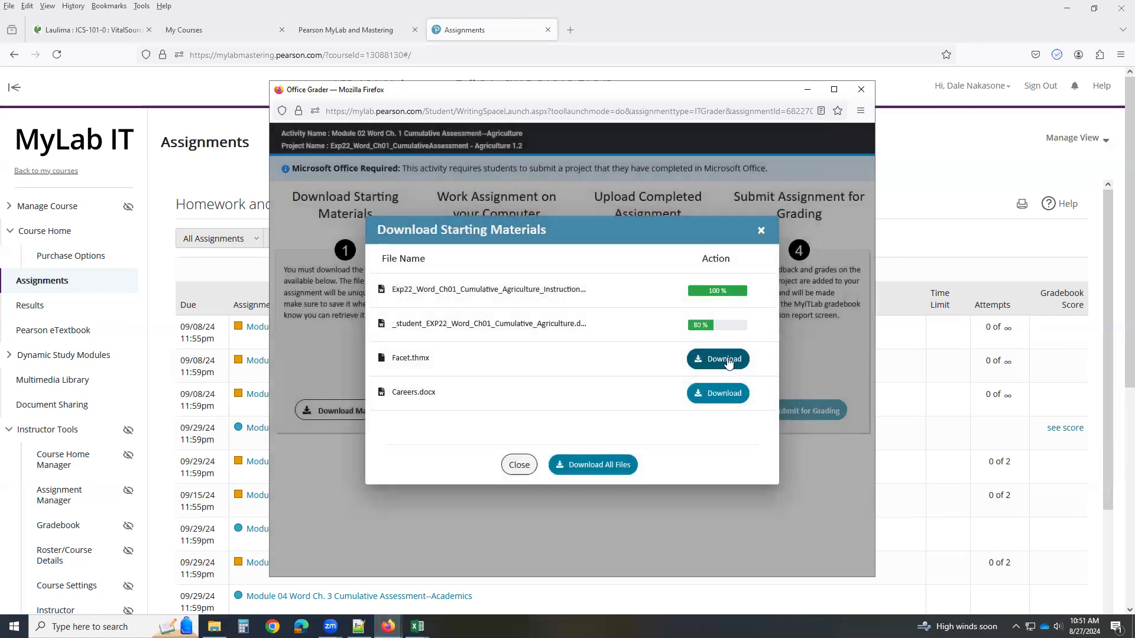
left_click(726, 361)
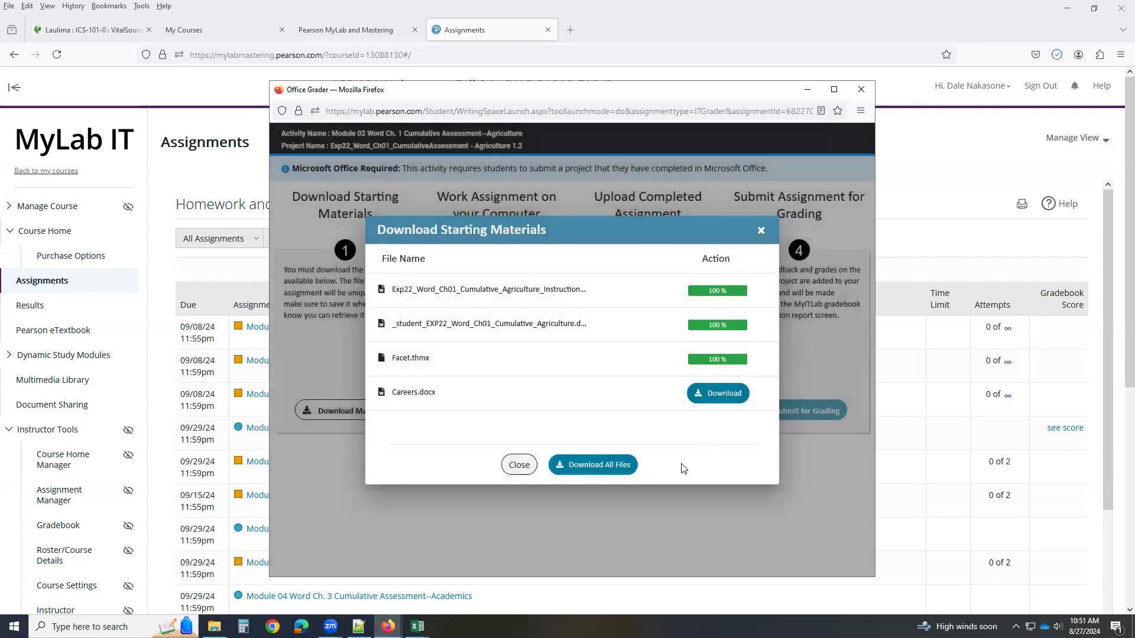
left_click(724, 395)
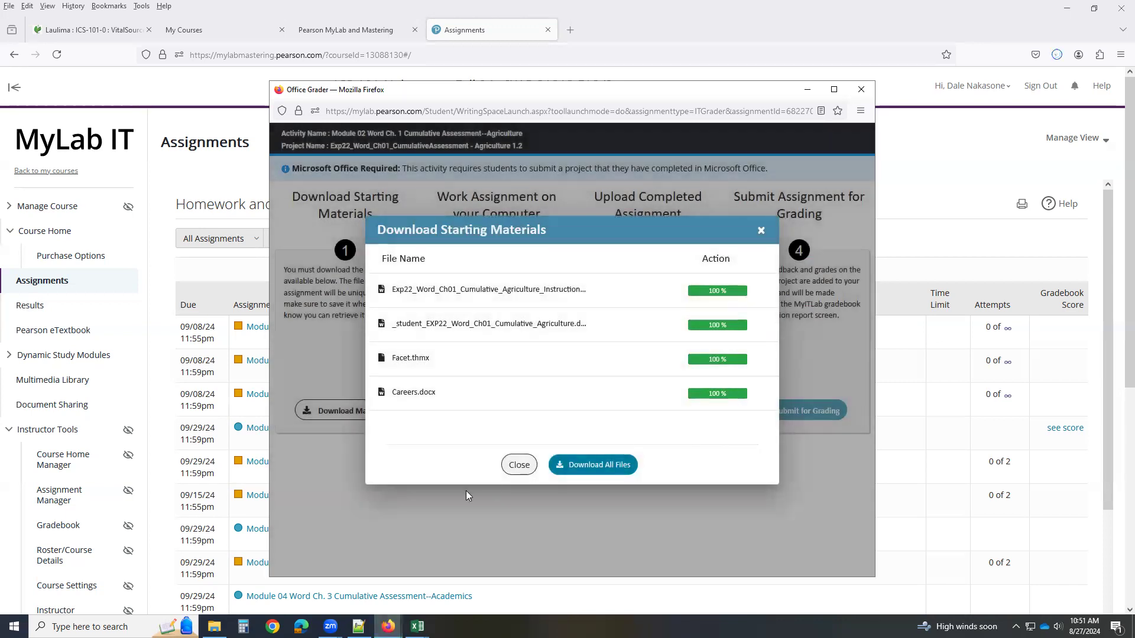
left_click(518, 465)
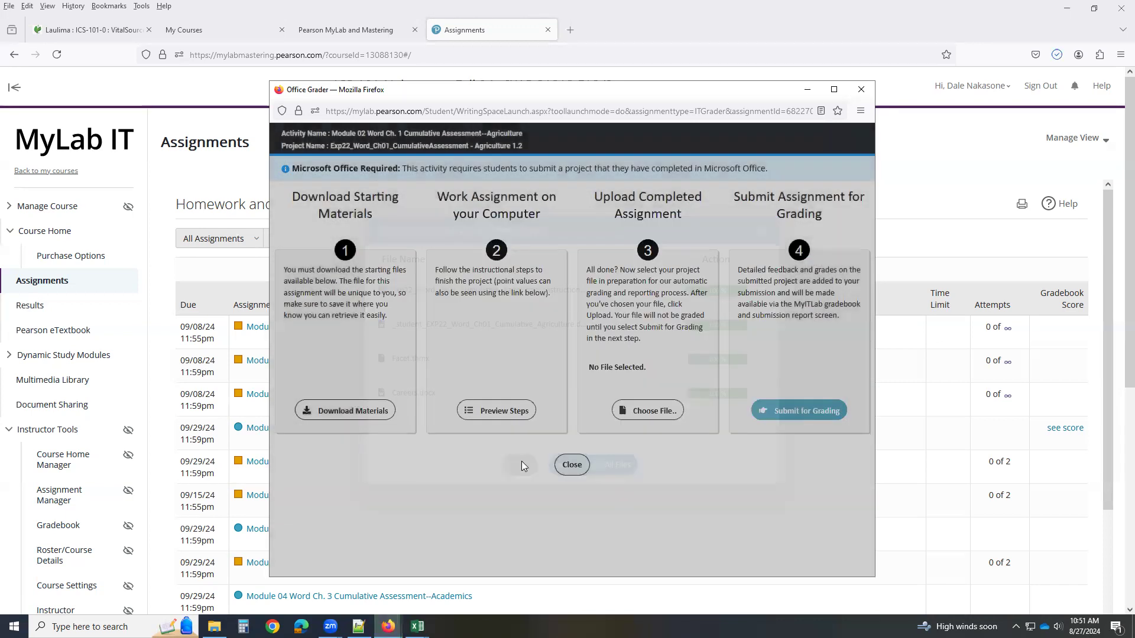
Step: Open the student Agriculture document docked left and the instructions document beside it
left_click(214, 626)
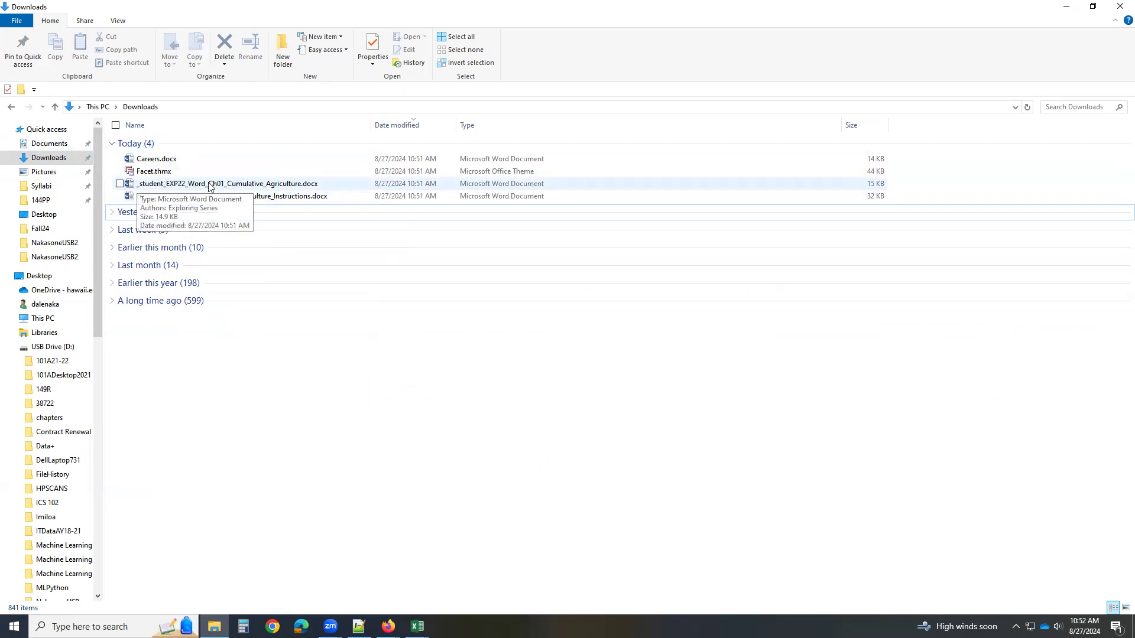
double_click(247, 184)
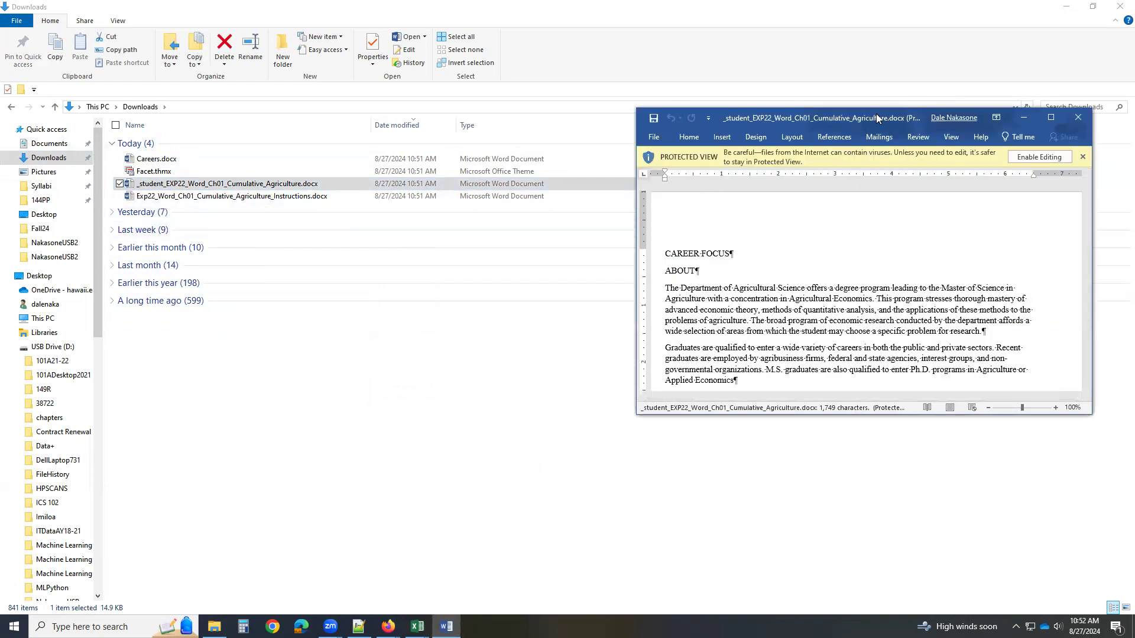
key("super+Left")
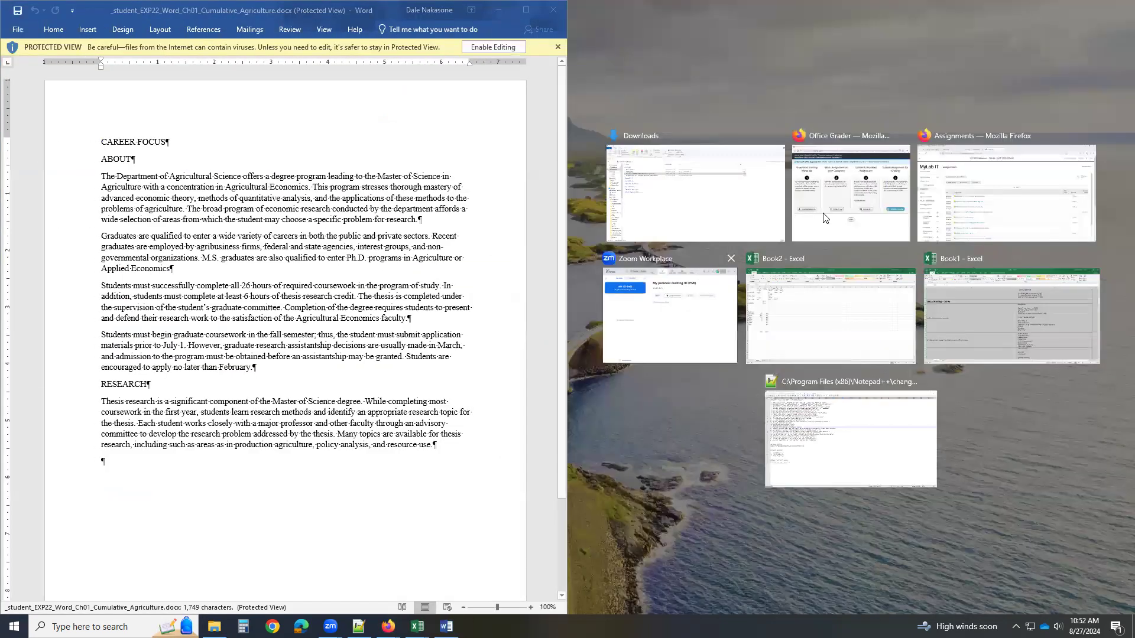
left_click(669, 232)
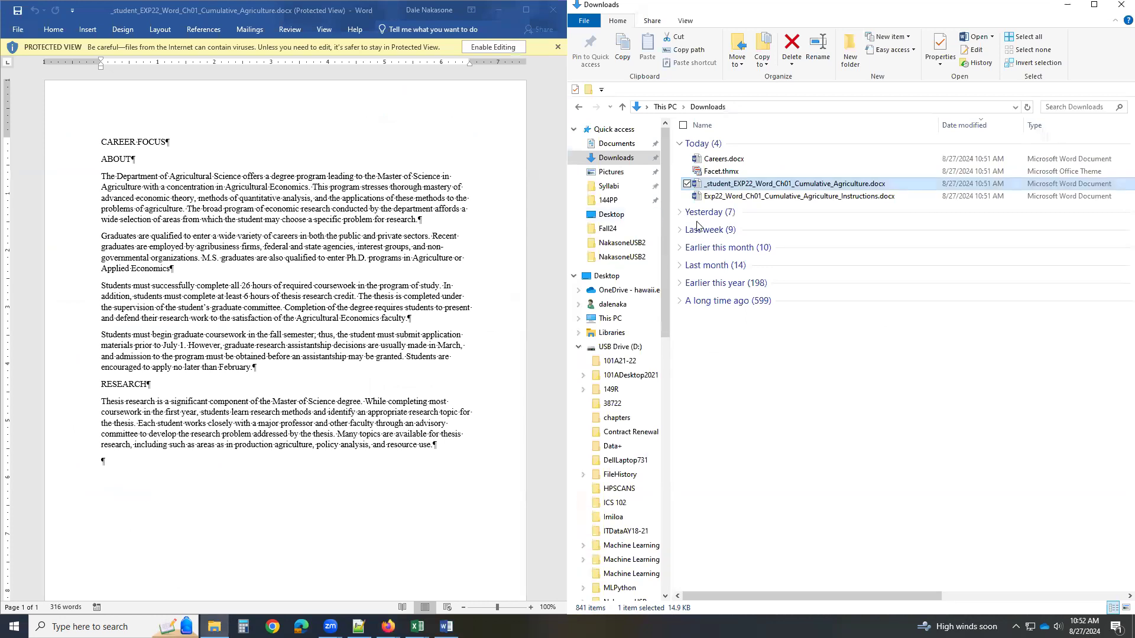
double_click(730, 198)
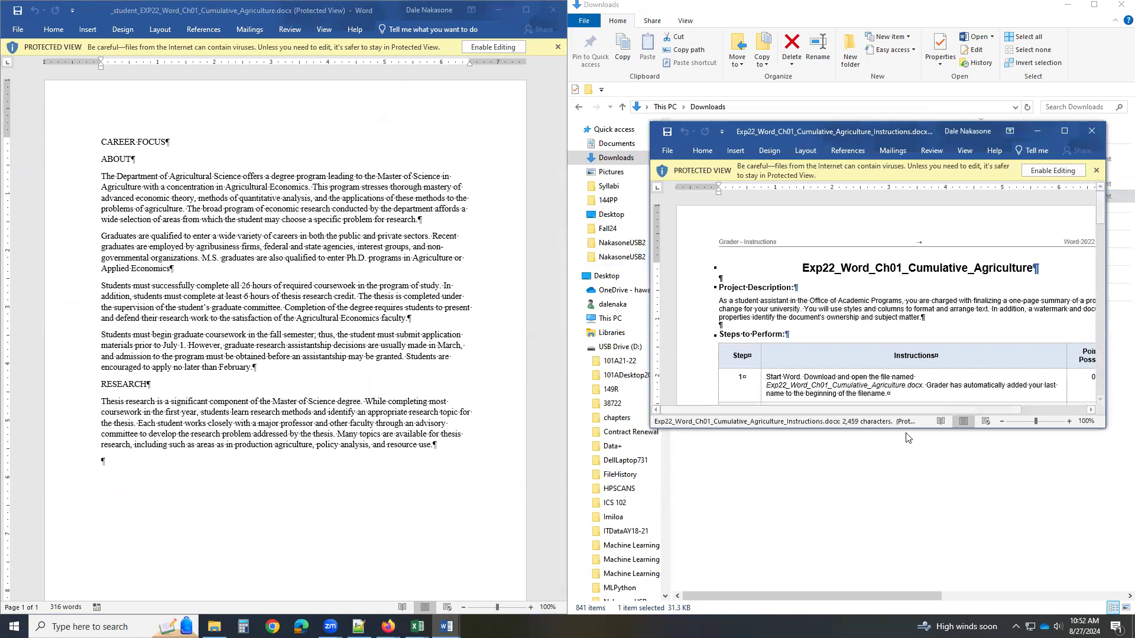
Step: Enlarge the instructions window to show the full table, then enable editing in the student document
left_click_drag(907, 431, 907, 613)
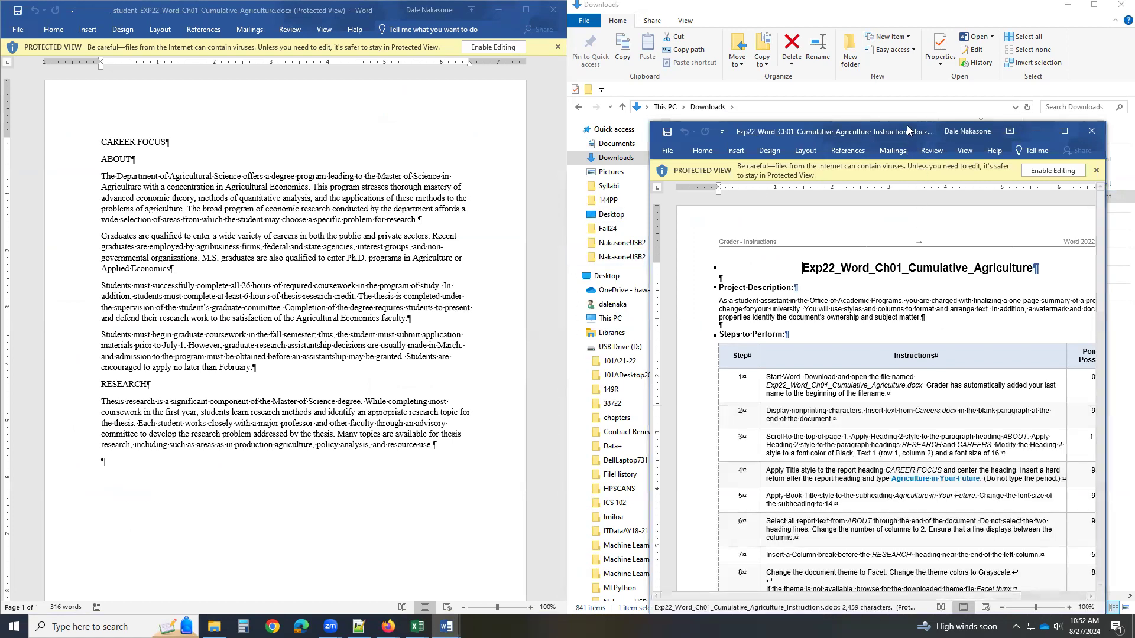
left_click_drag(893, 121, 863, 16)
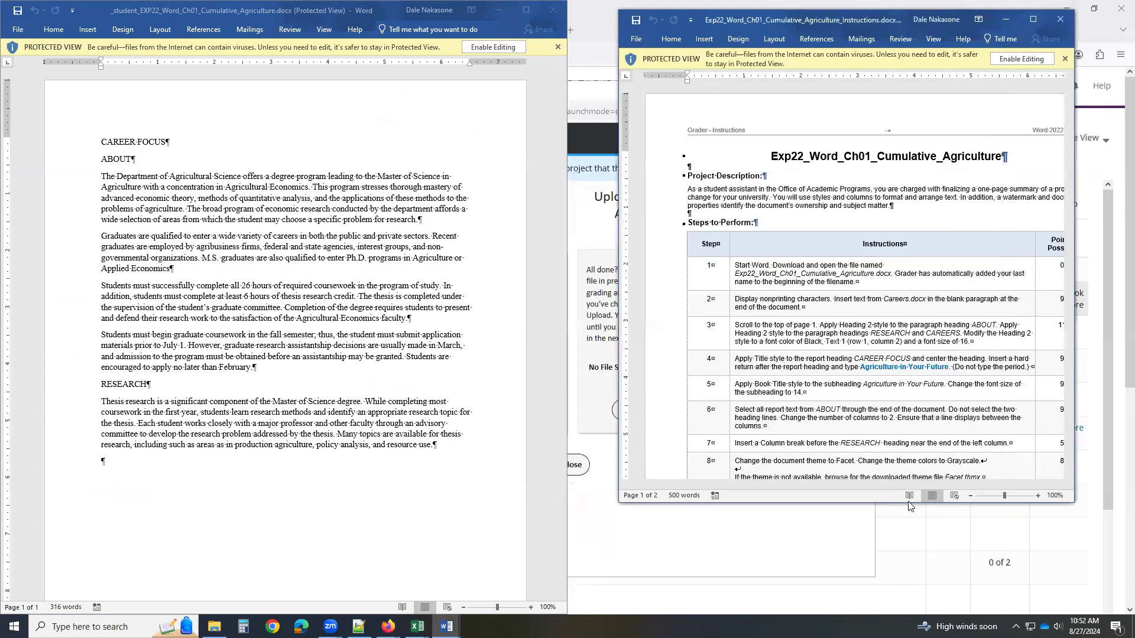
left_click_drag(891, 505, 891, 613)
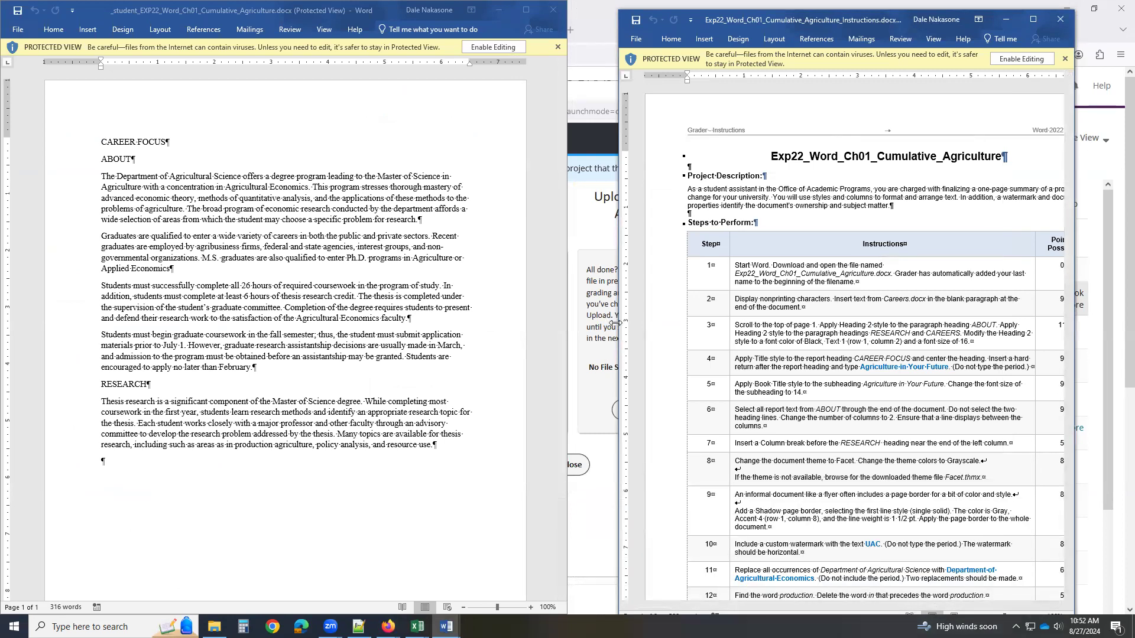
left_click_drag(615, 323, 552, 323)
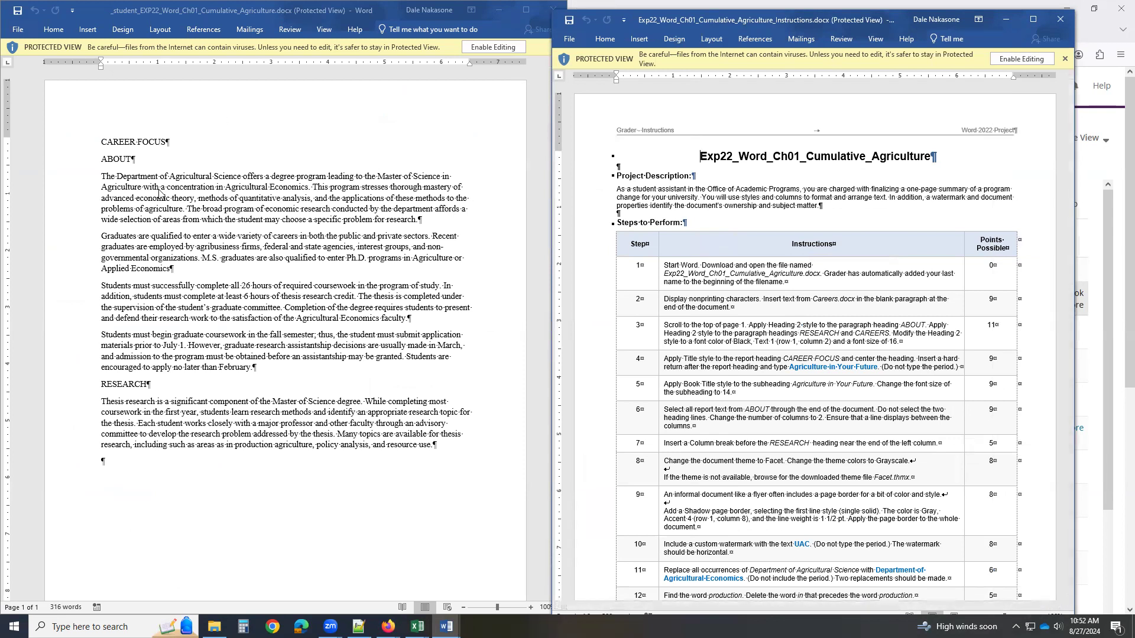
left_click(476, 49)
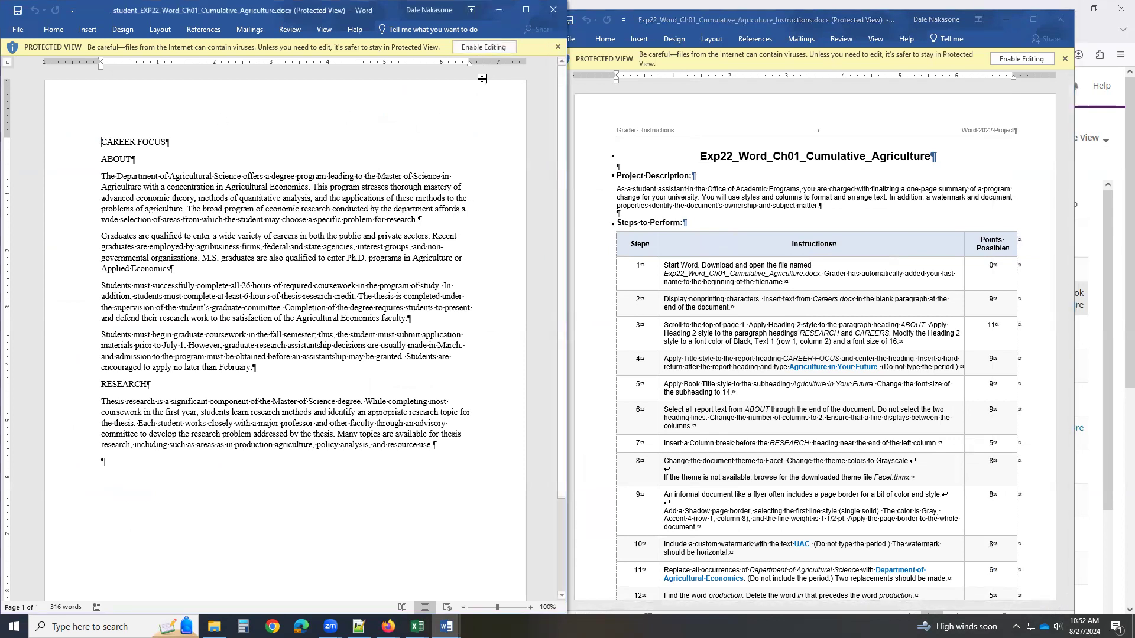
left_click(480, 47)
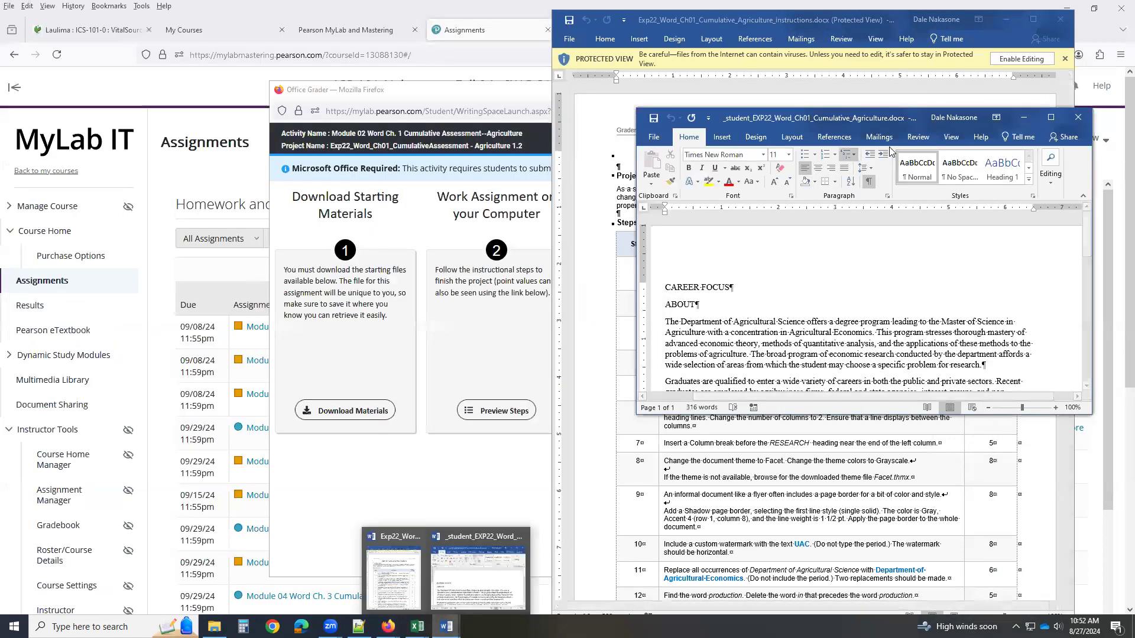
Step: Dock the editable document left beside the instructions and turn formatting marks on
left_click_drag(866, 120, 3, 162)
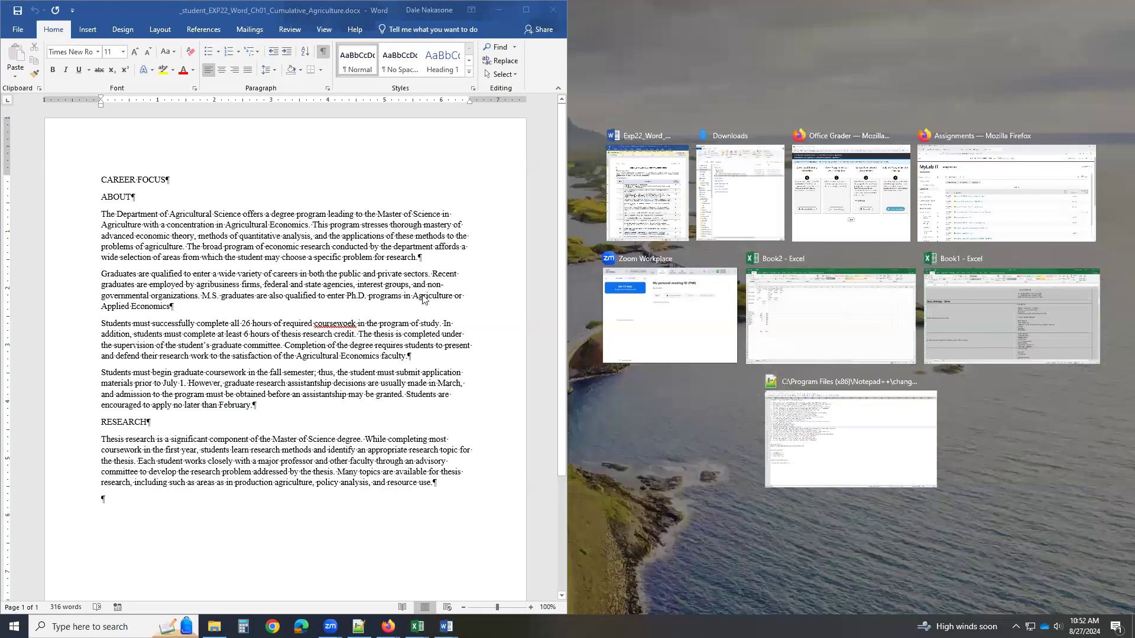
left_click(660, 218)
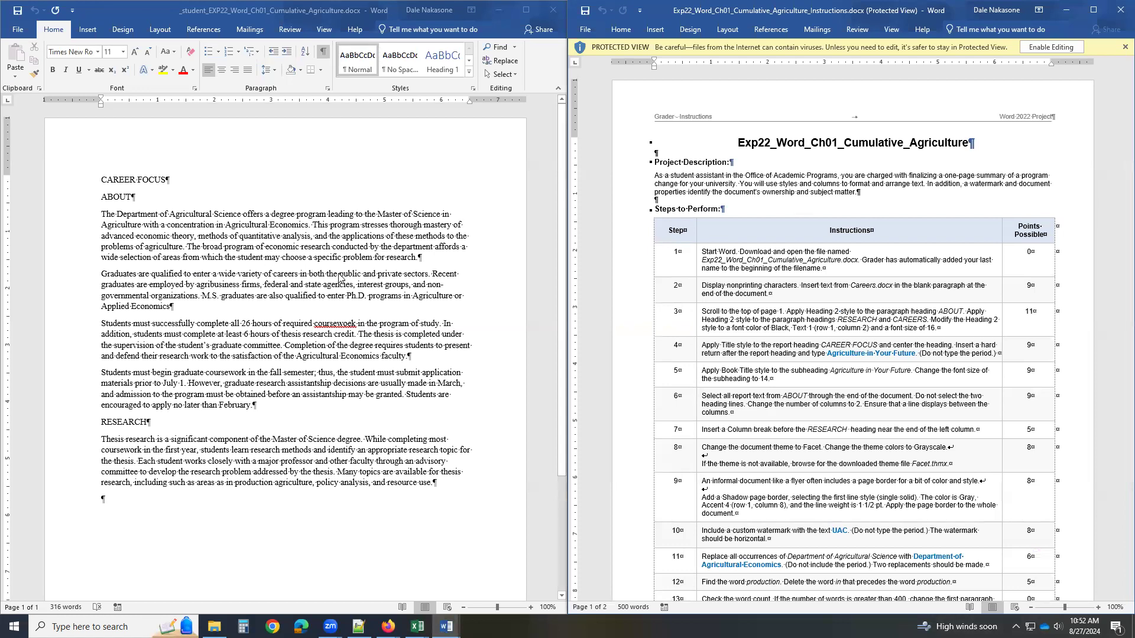
left_click(323, 53)
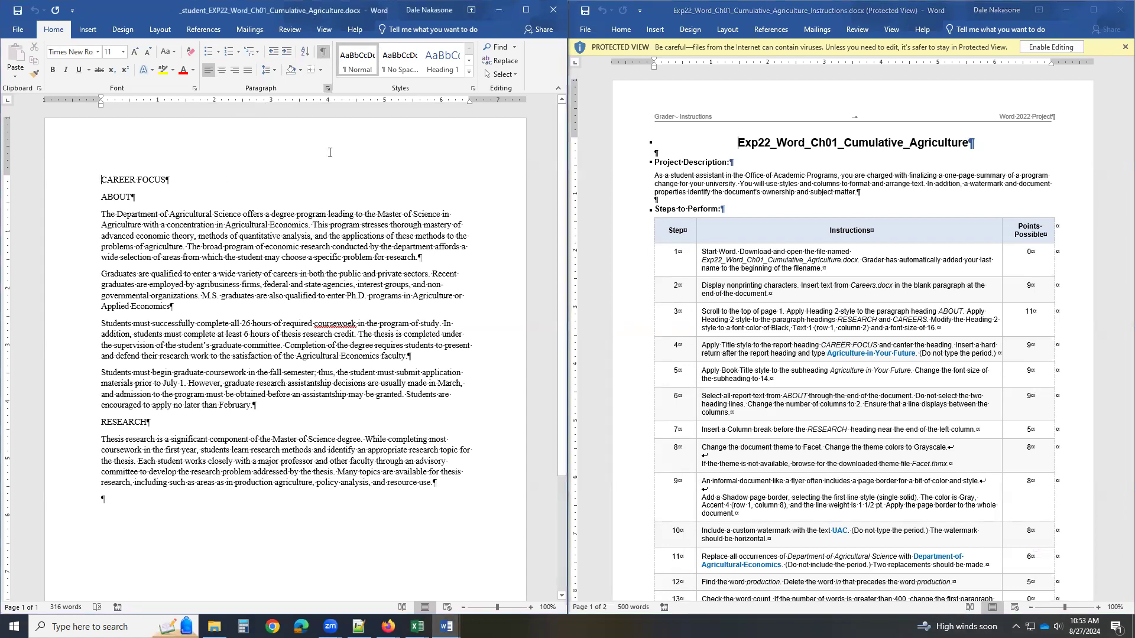
left_click(326, 54)
left_click(326, 53)
Step: Insert the text of Careers.docx from Downloads at the end of the document
left_click(88, 30)
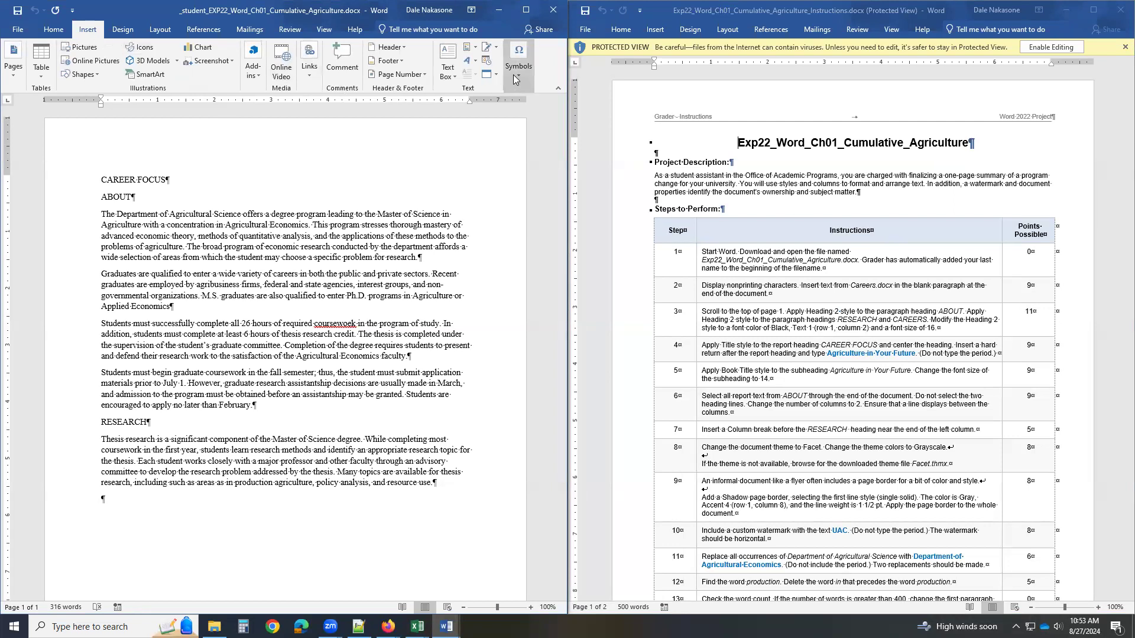
left_click(495, 75)
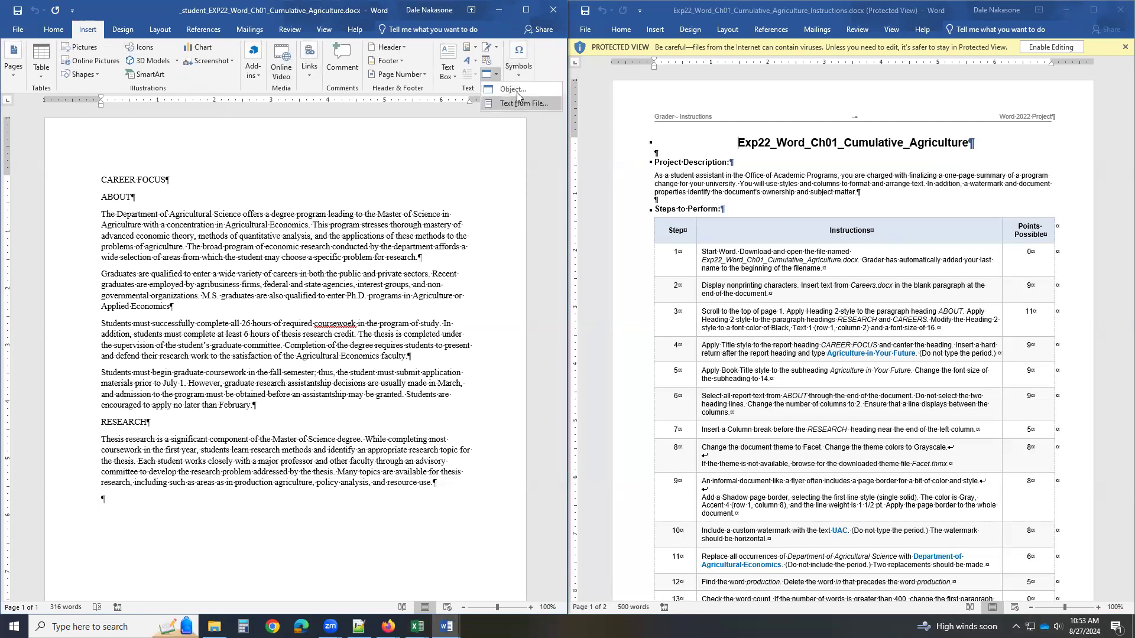
left_click(525, 10)
left_click(851, 77)
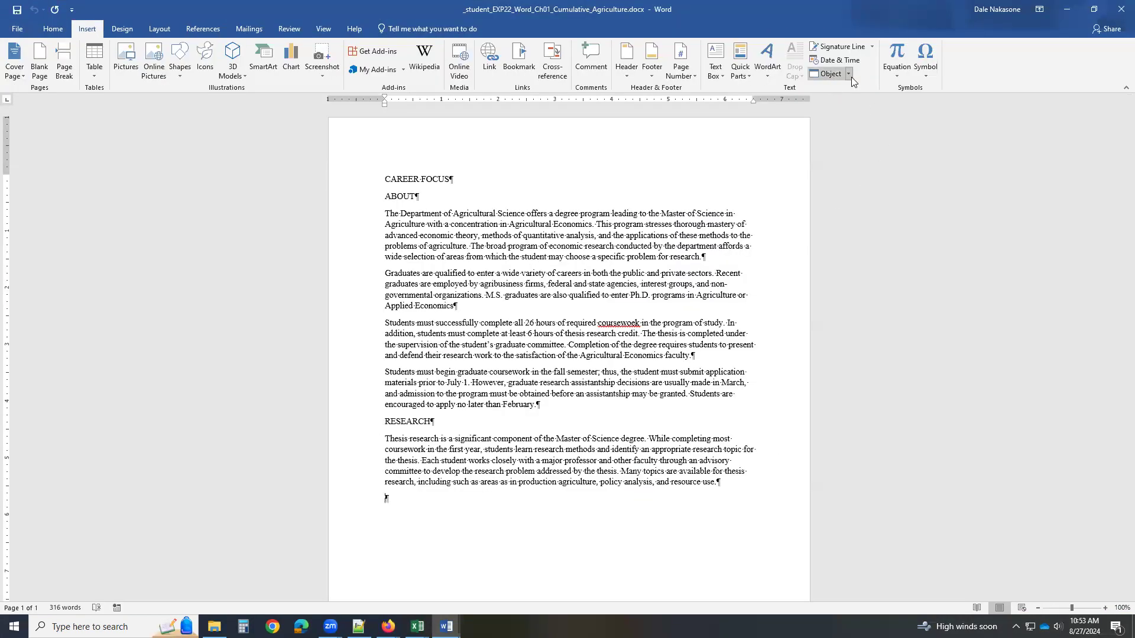
left_click(853, 102)
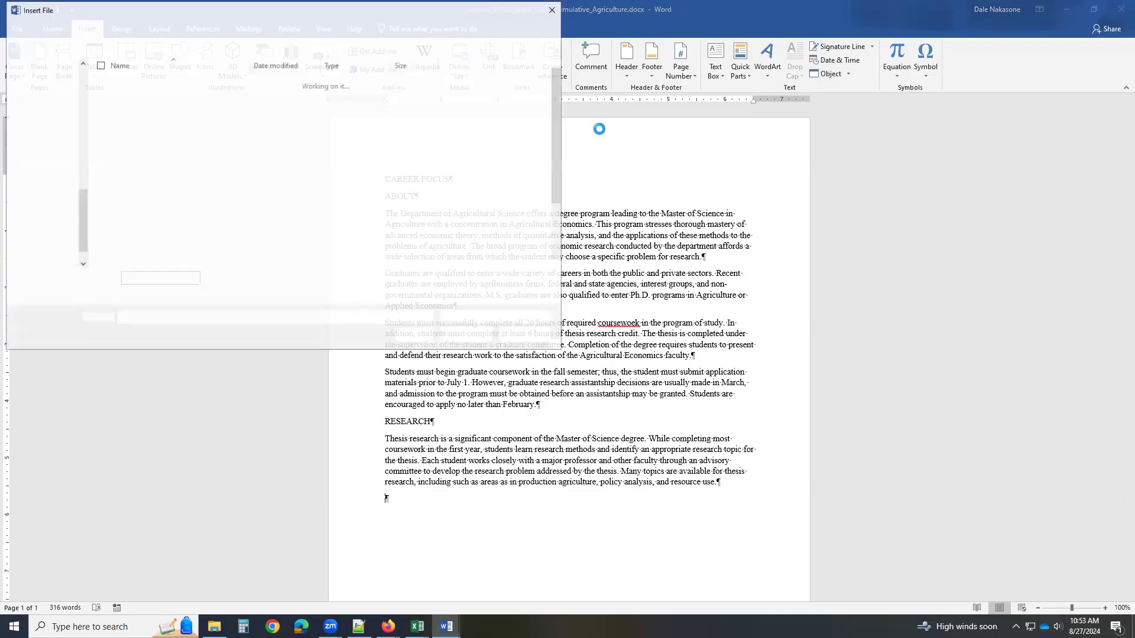
left_click_drag(82, 225, 82, 82)
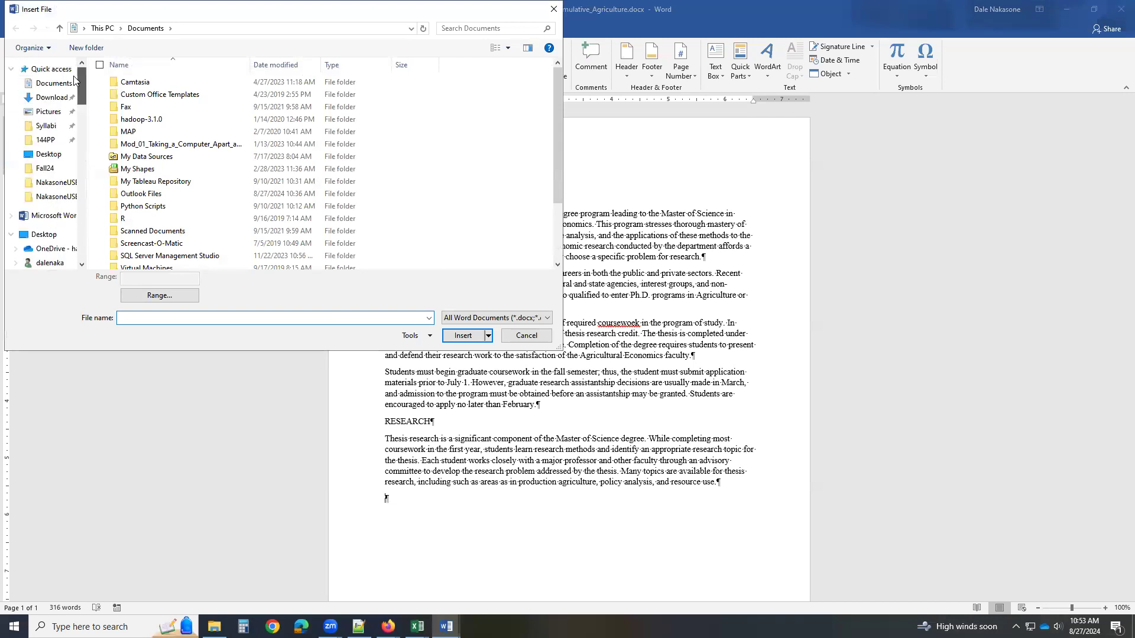
left_click(52, 97)
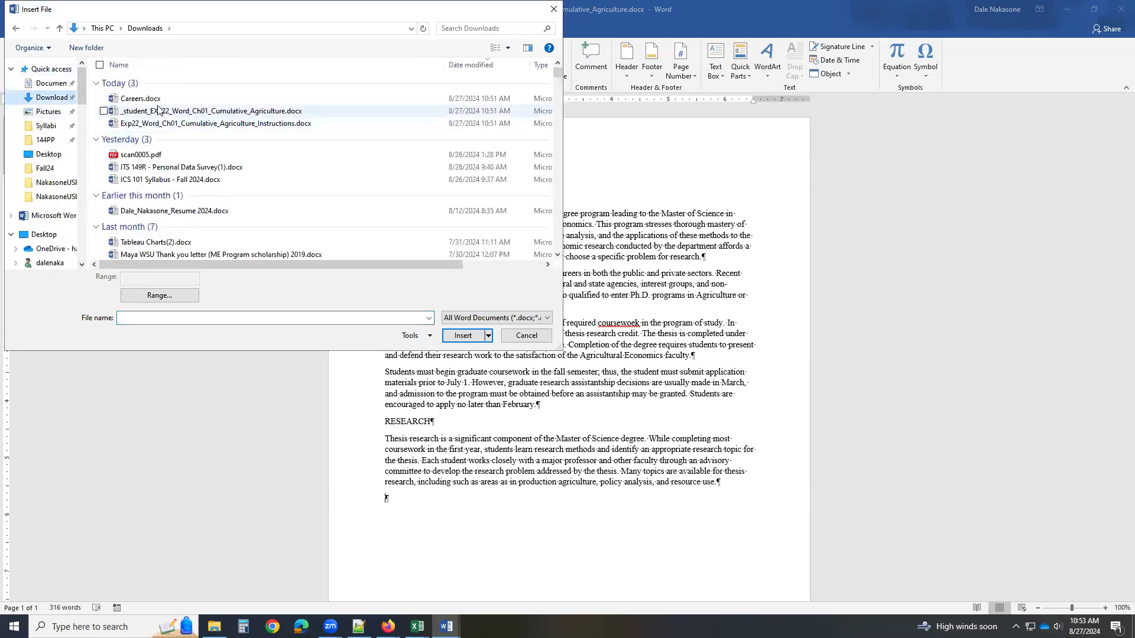
left_click(155, 101)
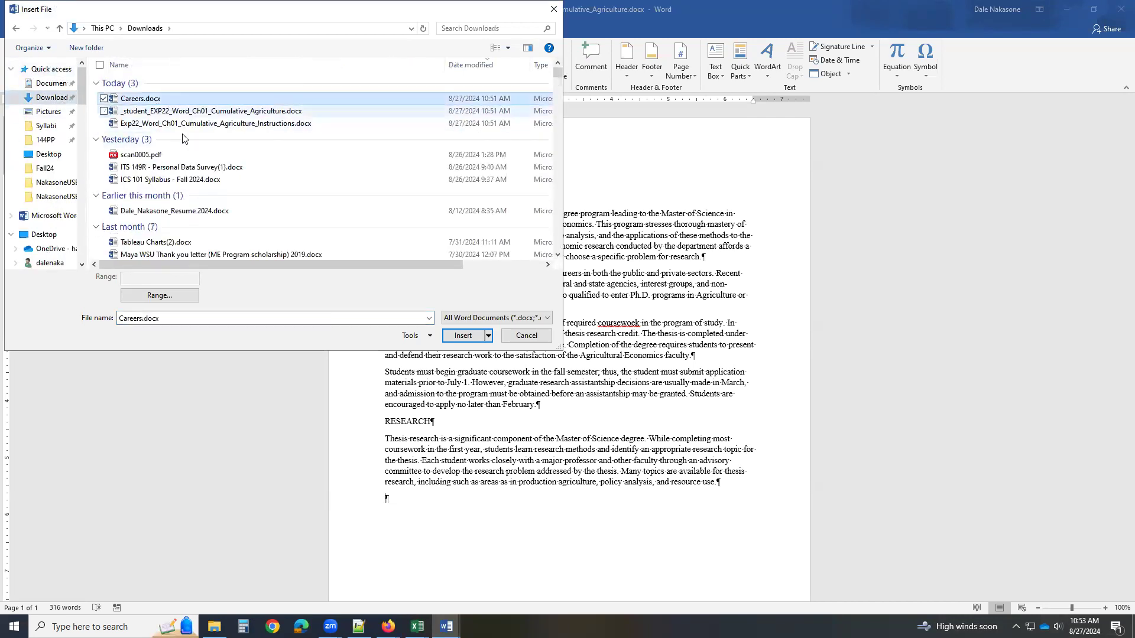
left_click(456, 336)
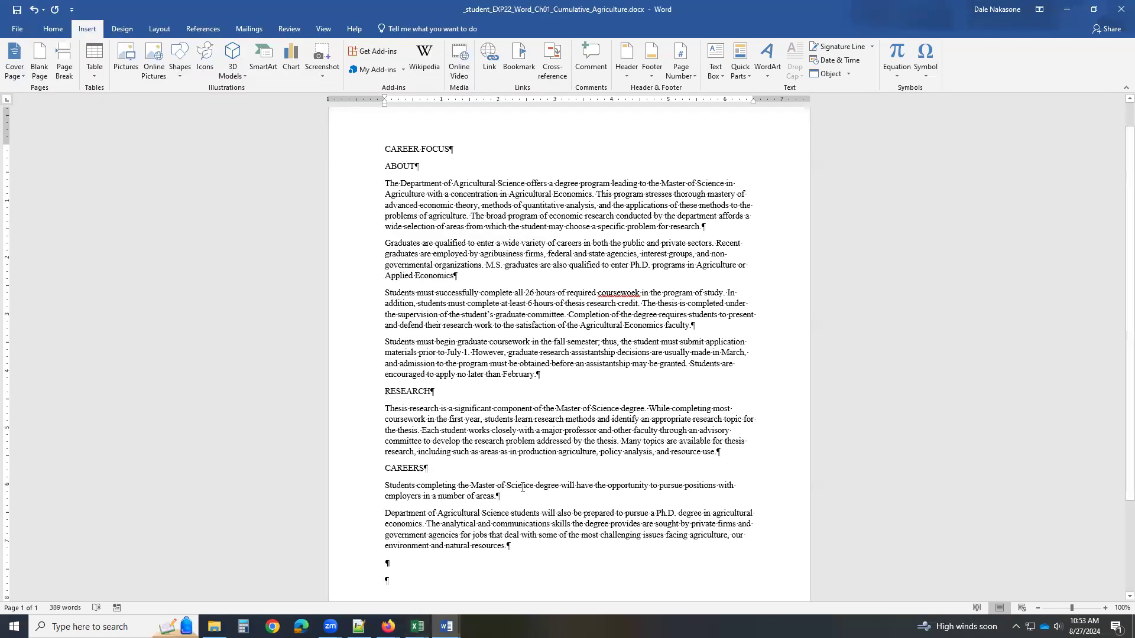
left_click(1093, 9)
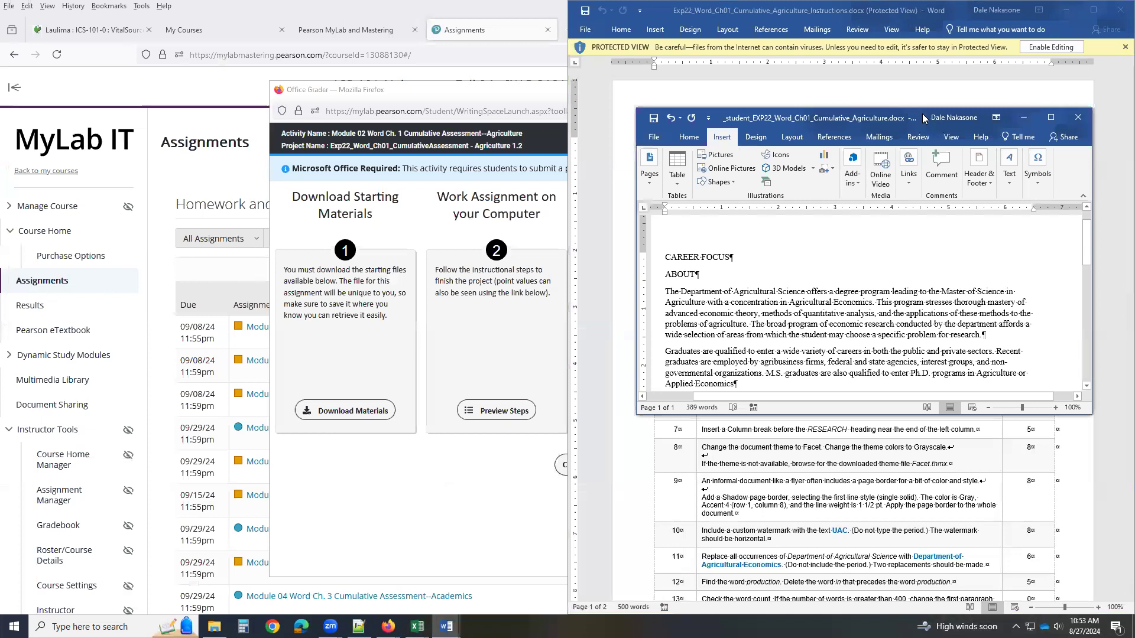
Step: Dock the report left and apply Heading 2 to the ABOUT and RESEARCH headings
left_click_drag(920, 118, 3, 116)
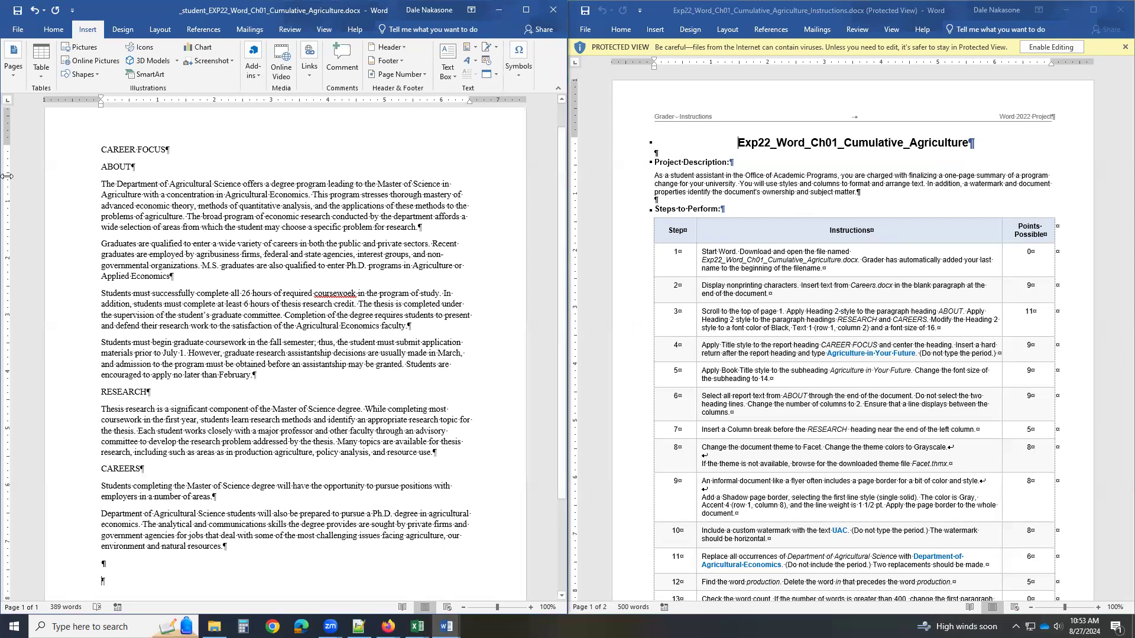
triple_click(123, 166)
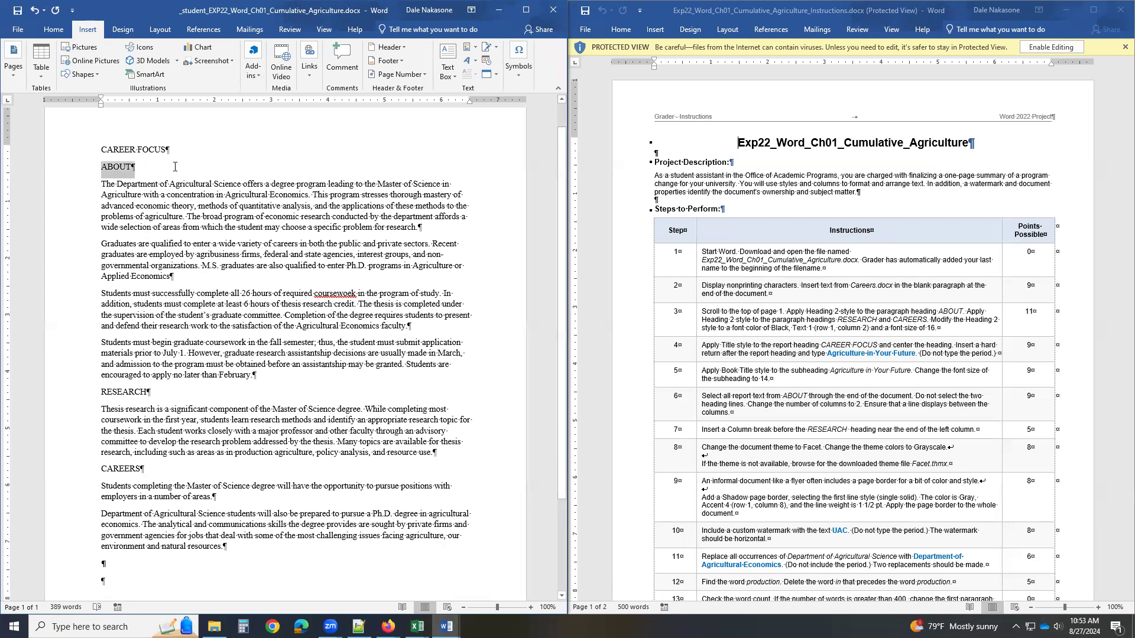
left_click(123, 29)
left_click(52, 31)
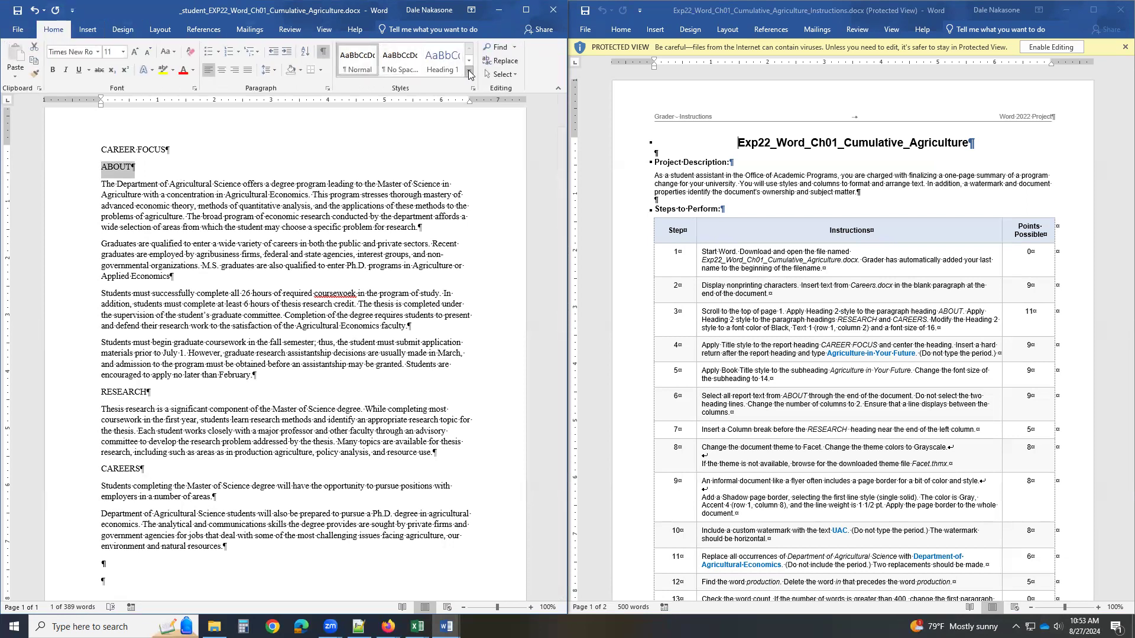
left_click(469, 71)
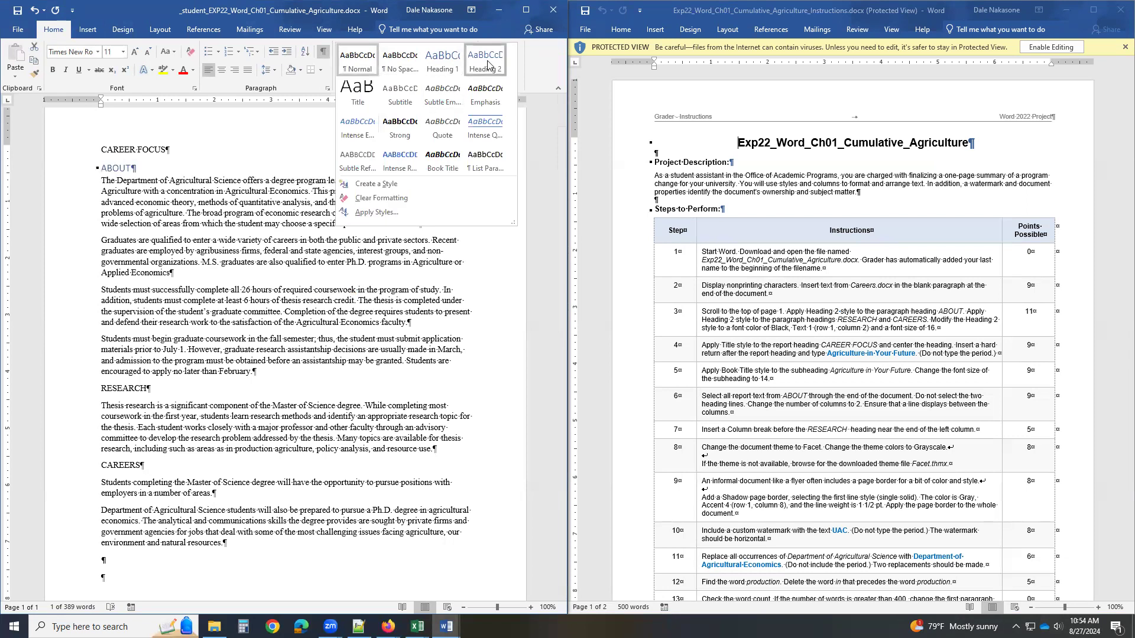
left_click(484, 63)
left_click(82, 390)
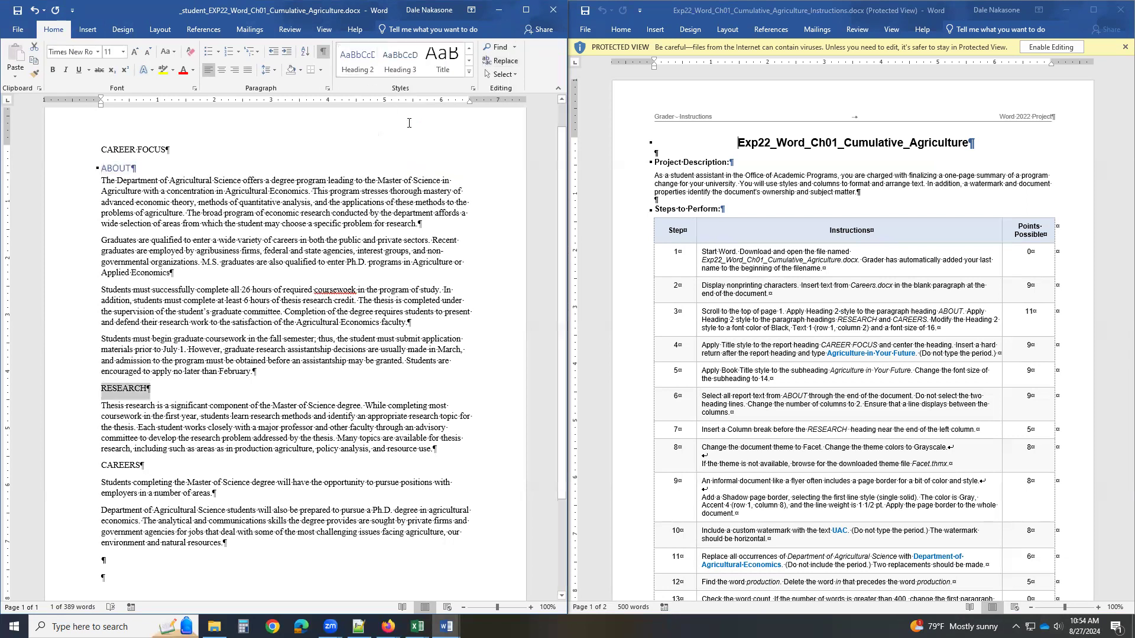
left_click(357, 59)
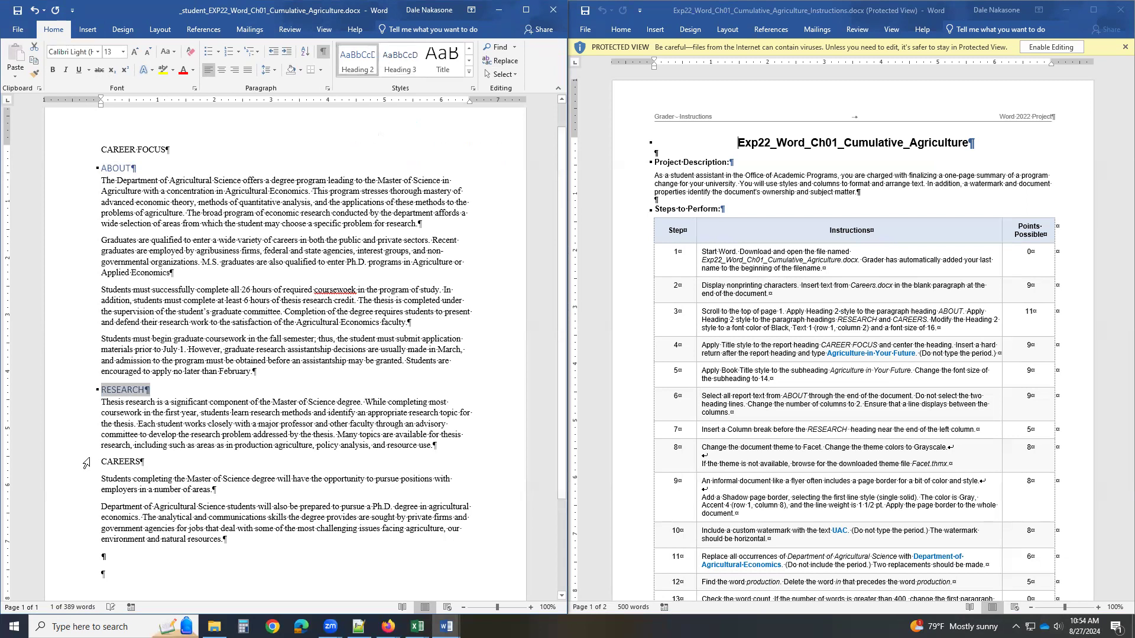
left_click(71, 467)
Step: Apply Heading 2 to CAREERS and modify Heading 2 to Black, Text 1 color at 16 pt
left_click(358, 60)
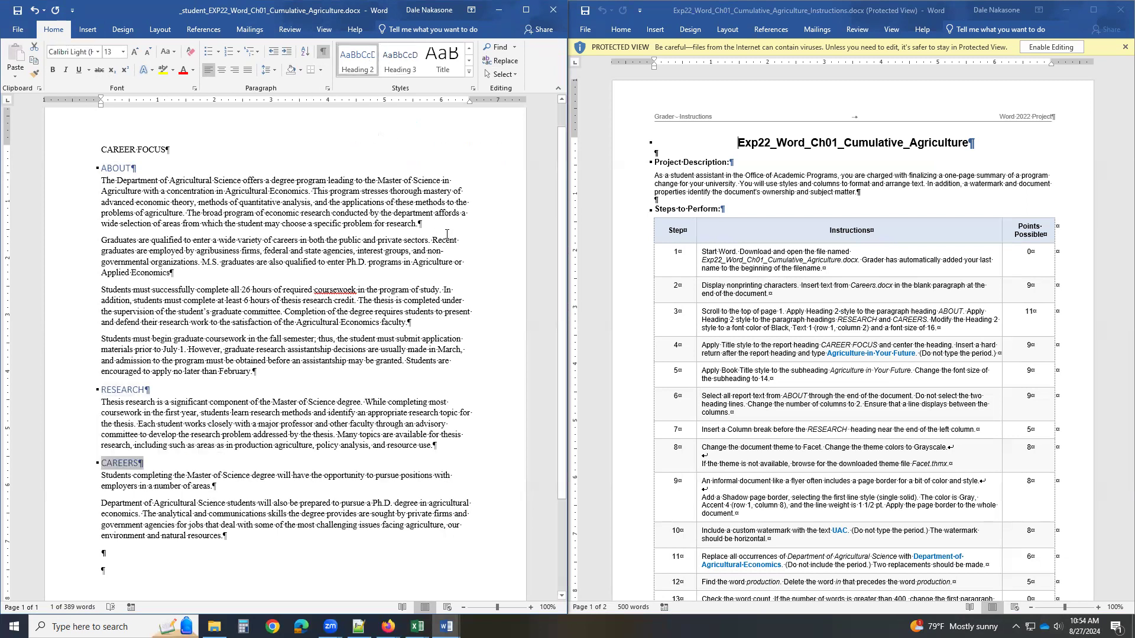
right_click(363, 64)
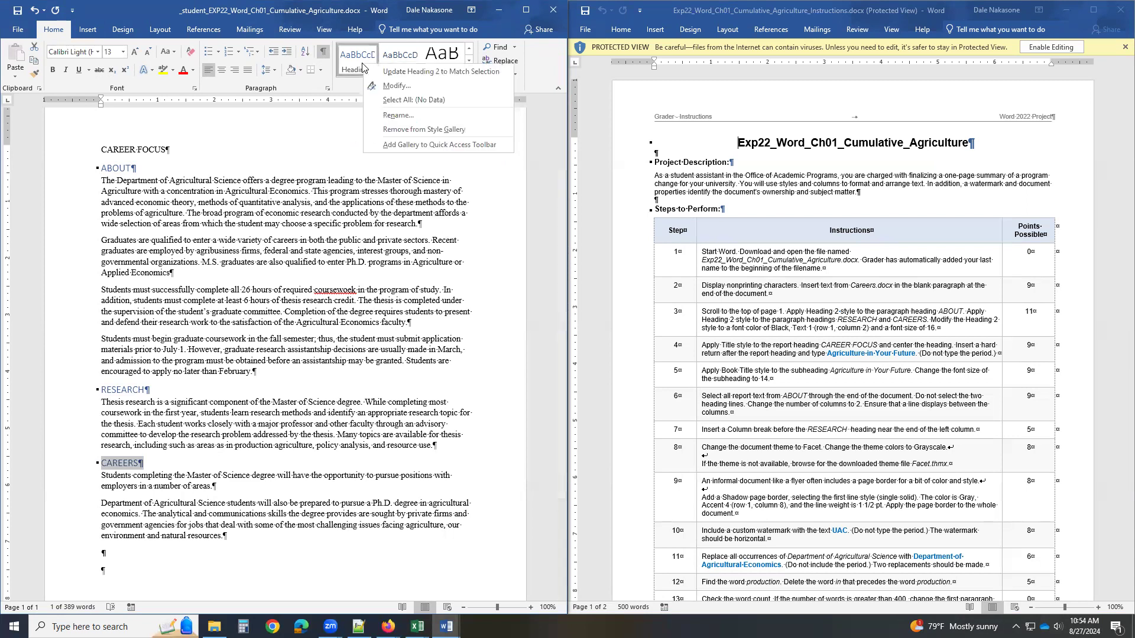
left_click(396, 86)
left_click(348, 252)
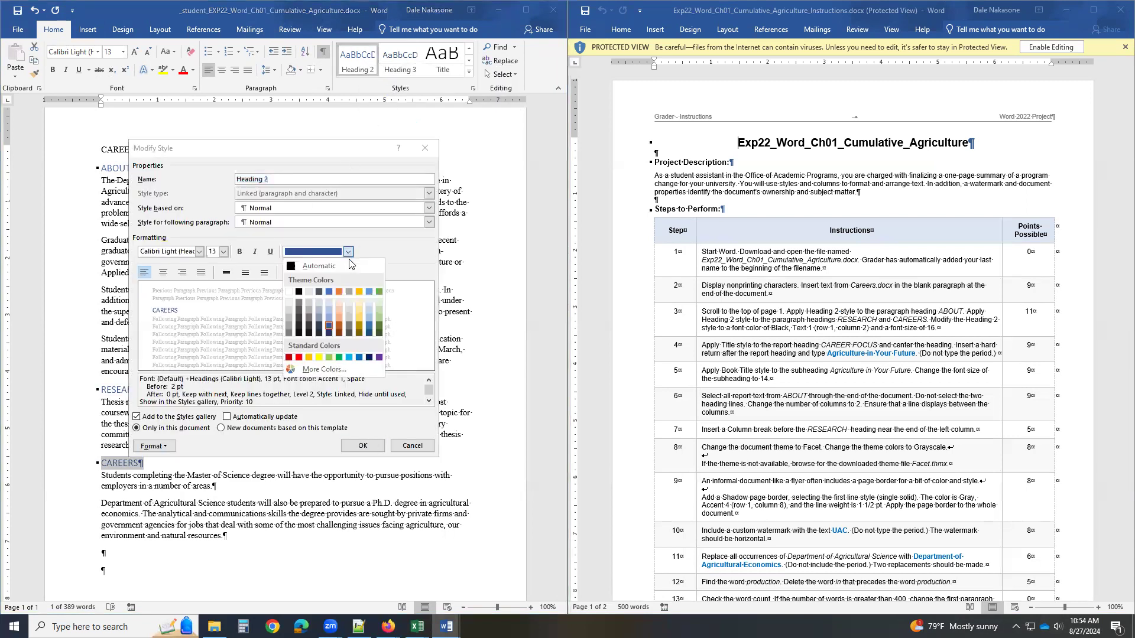
left_click(299, 292)
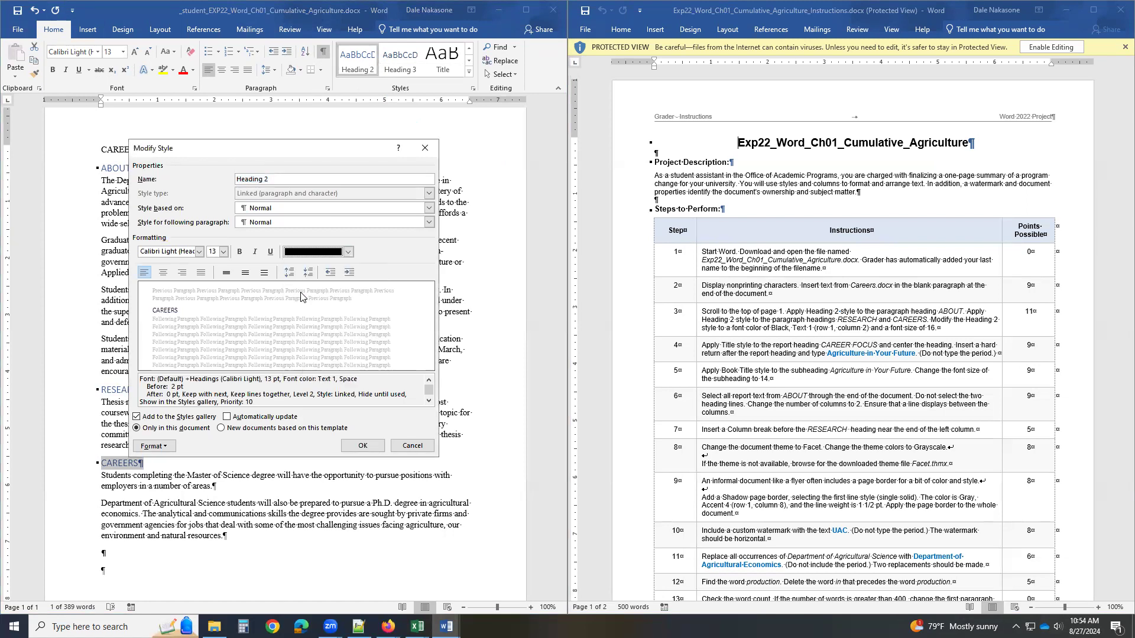
left_click(224, 252)
left_click(212, 309)
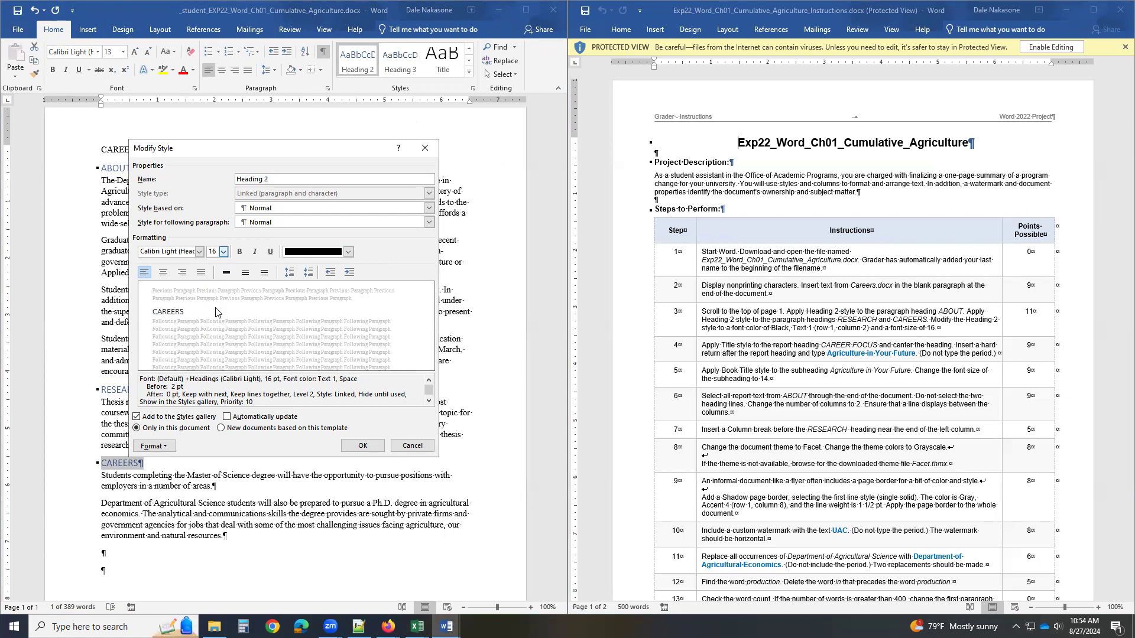
left_click(362, 446)
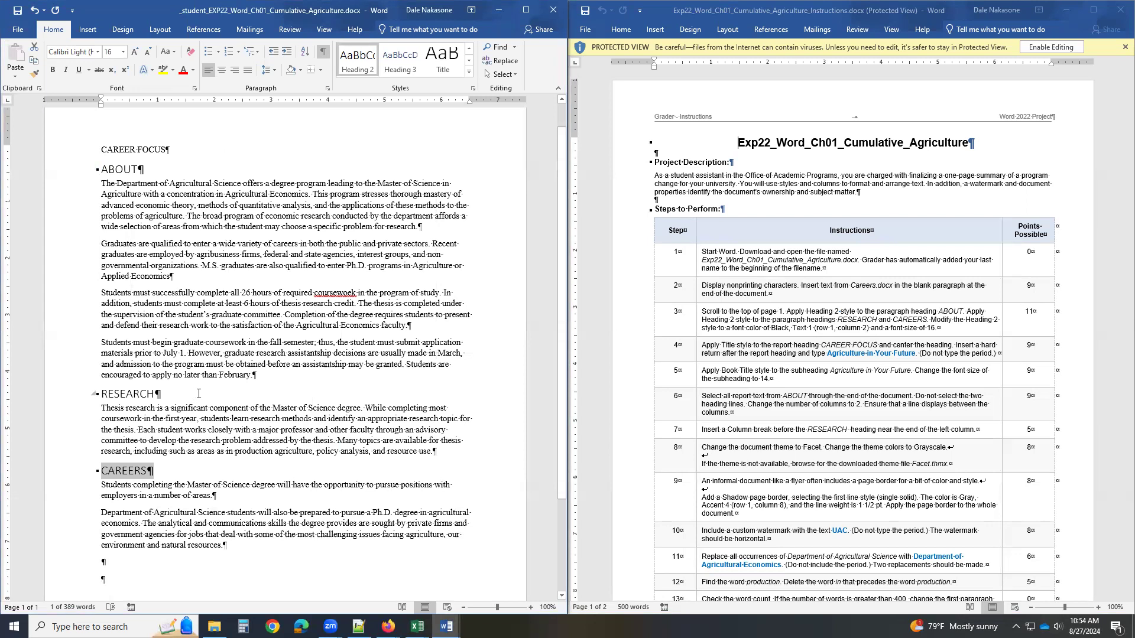
Step: Apply the Title style to CAREER FOCUS and center it
left_click_drag(99, 149, 204, 150)
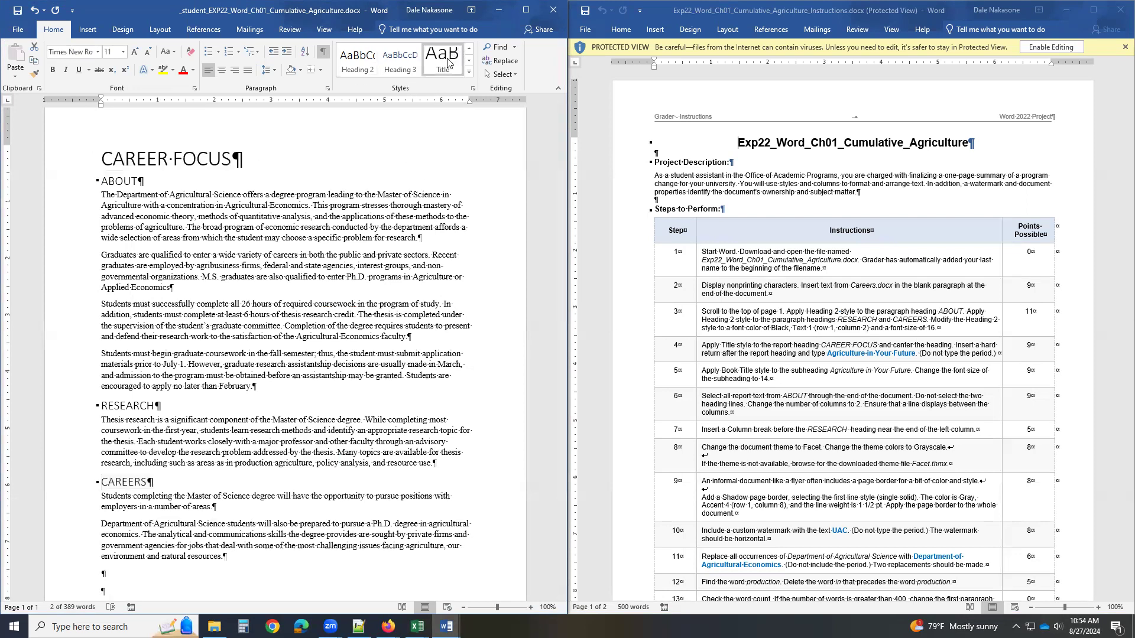
left_click(447, 63)
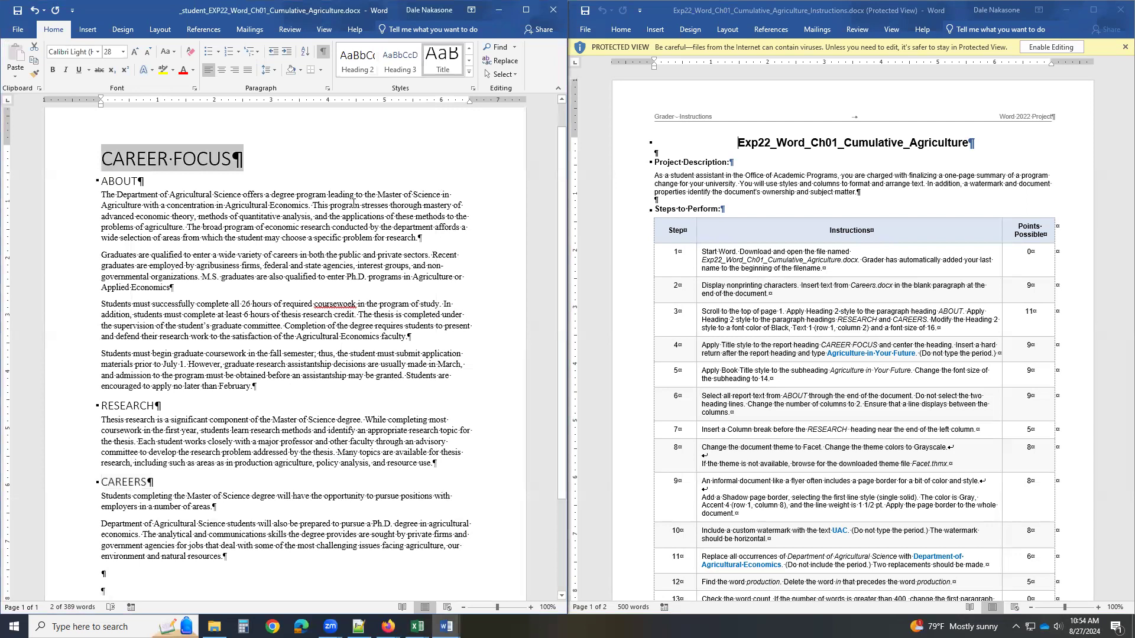
left_click(222, 69)
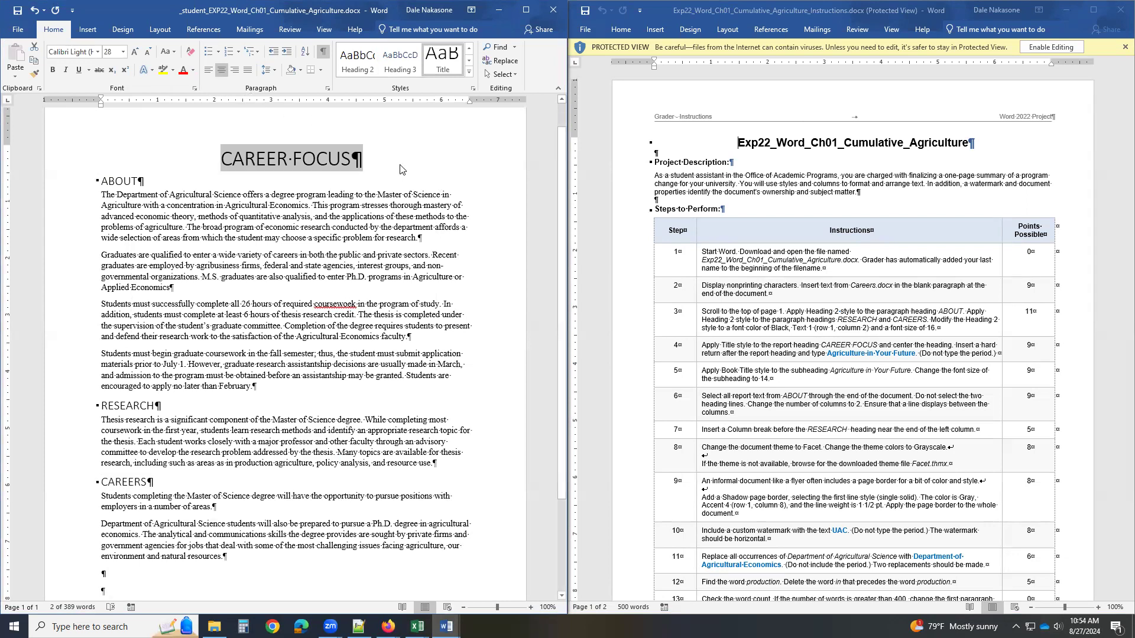
Step: Add the line 'Agriculture in Your Future' below the title
left_click(383, 160)
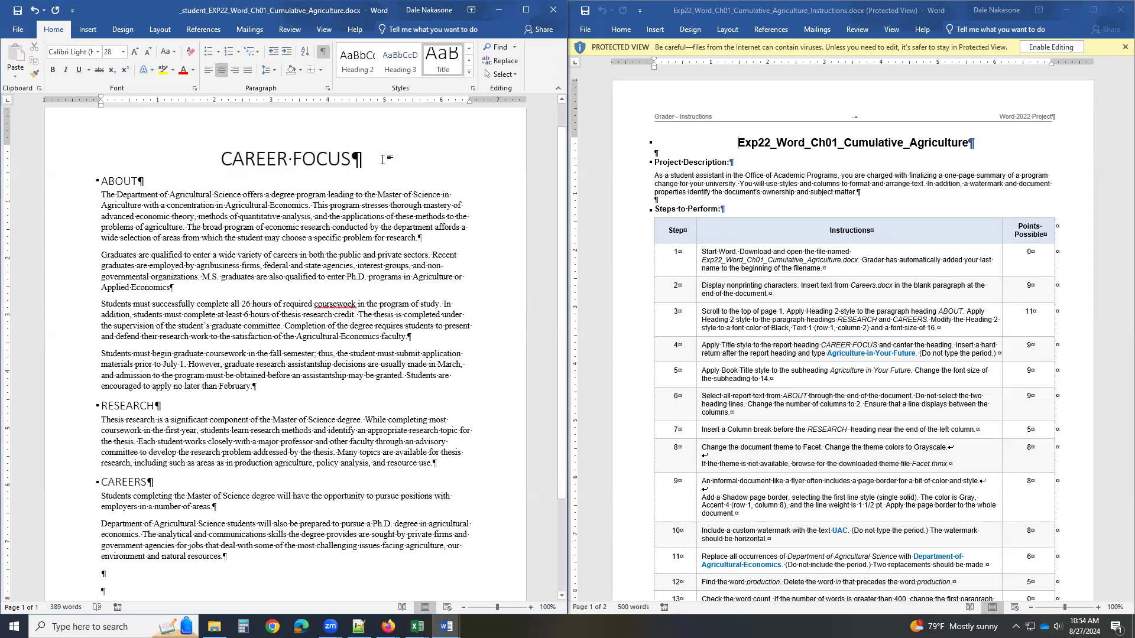
key("Return")
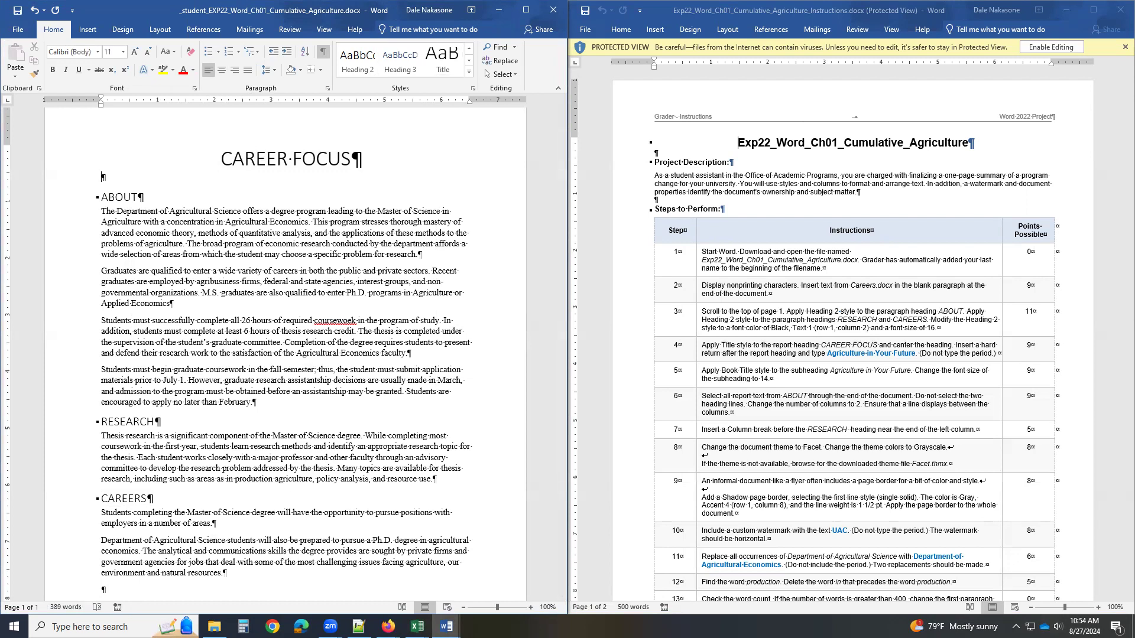
type("Agriculture in Y")
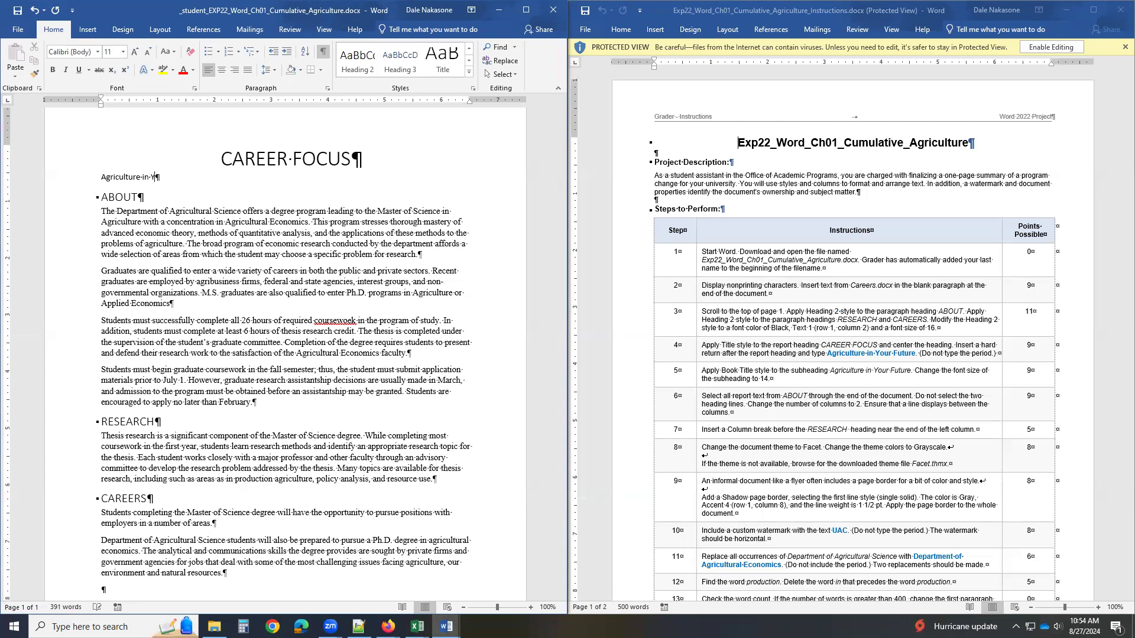
type("our Future")
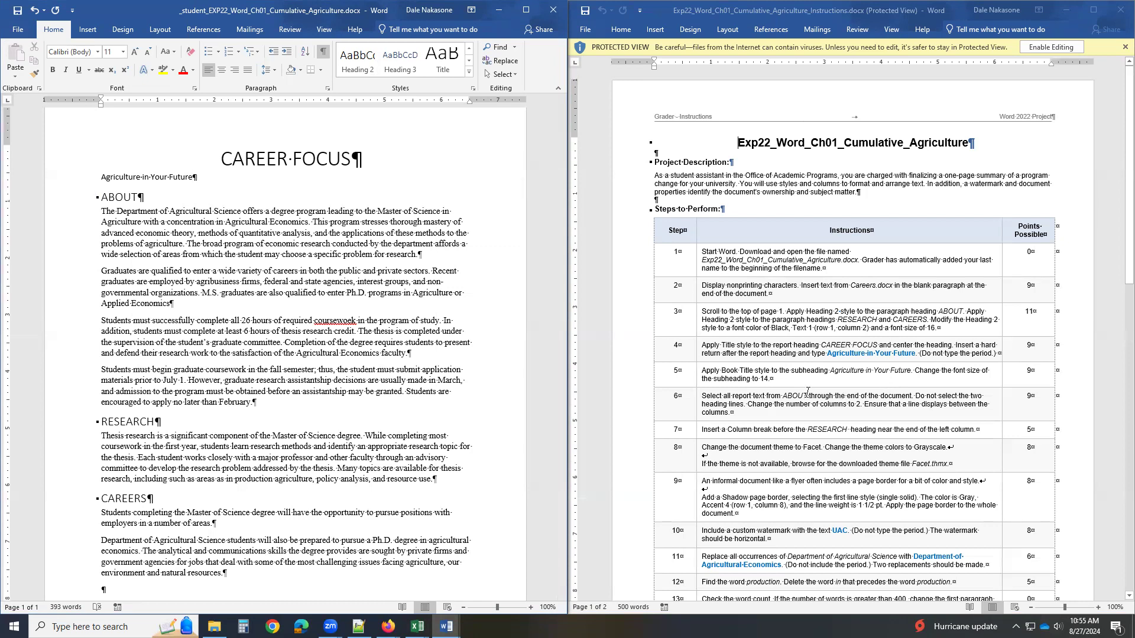
Step: Style the 'Agriculture in Your Future' subheading as Book Title at 14 pt
left_click(66, 182)
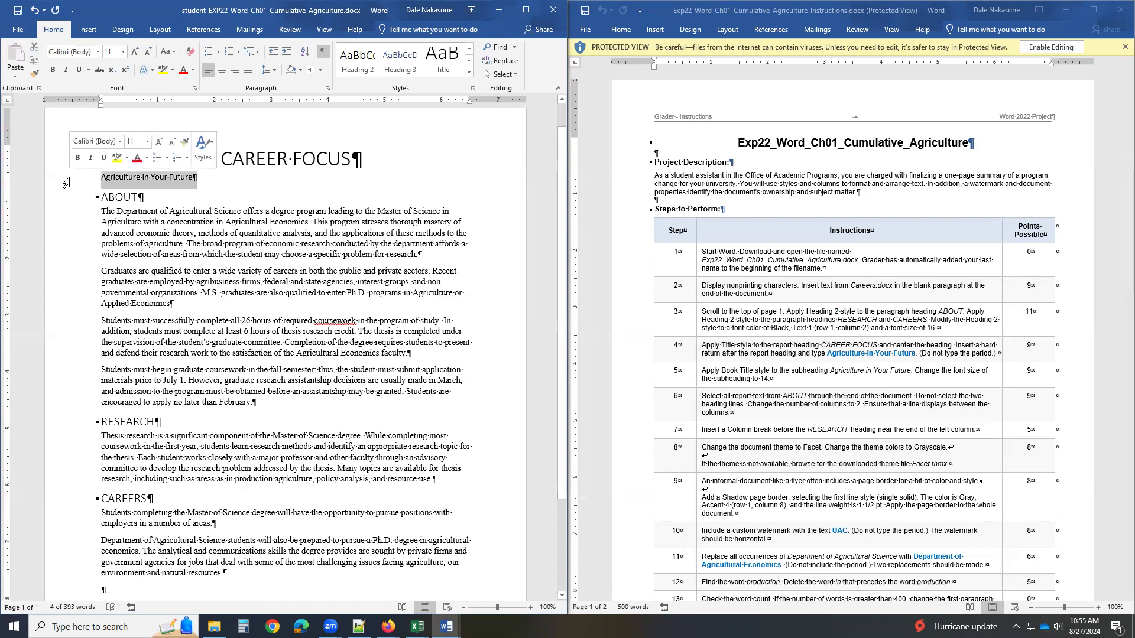
left_click_drag(102, 177, 202, 177)
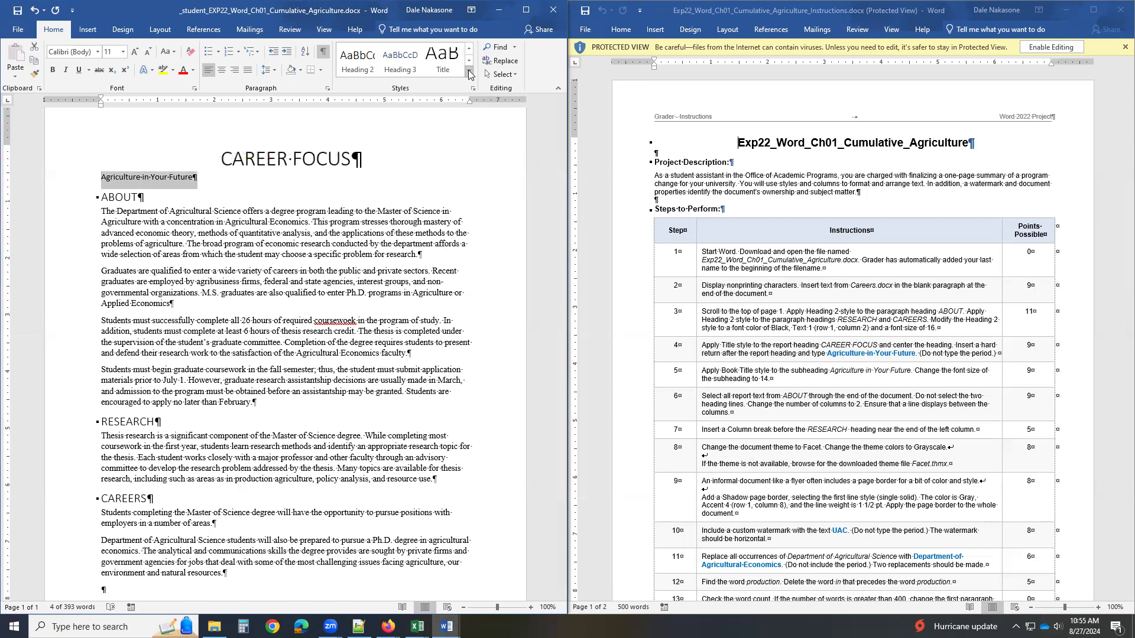
left_click(468, 71)
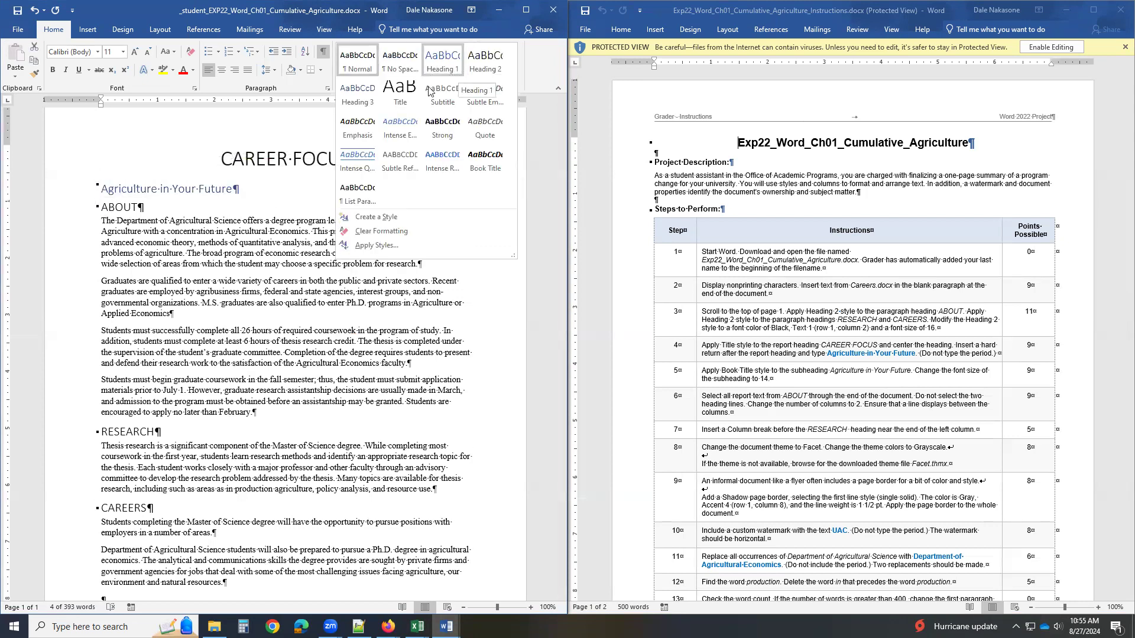
left_click(483, 159)
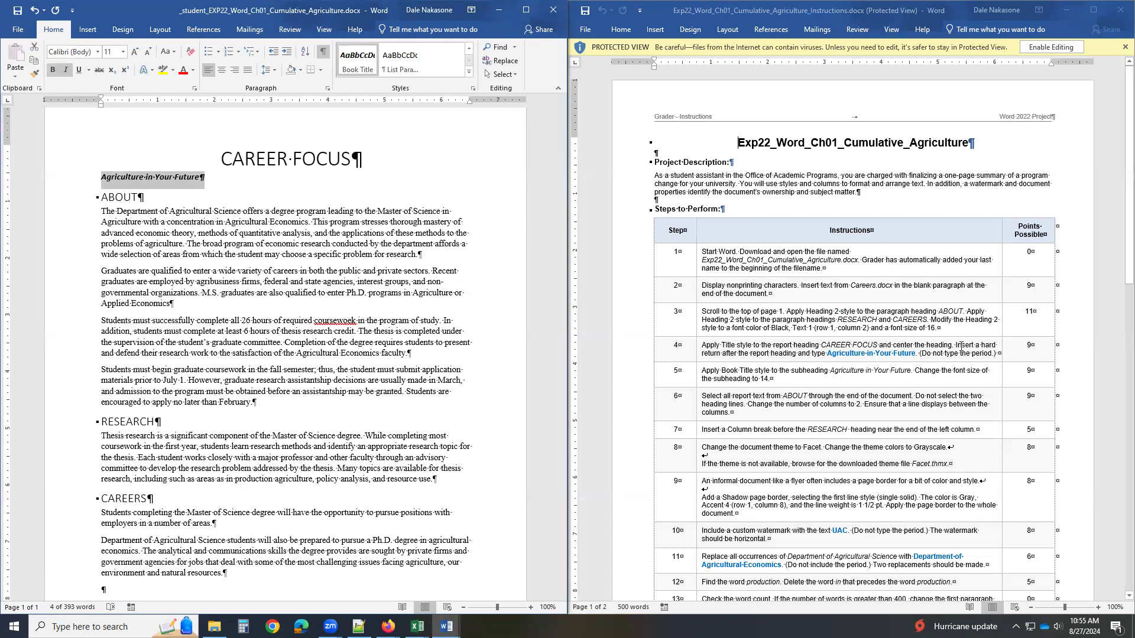
left_click(124, 51)
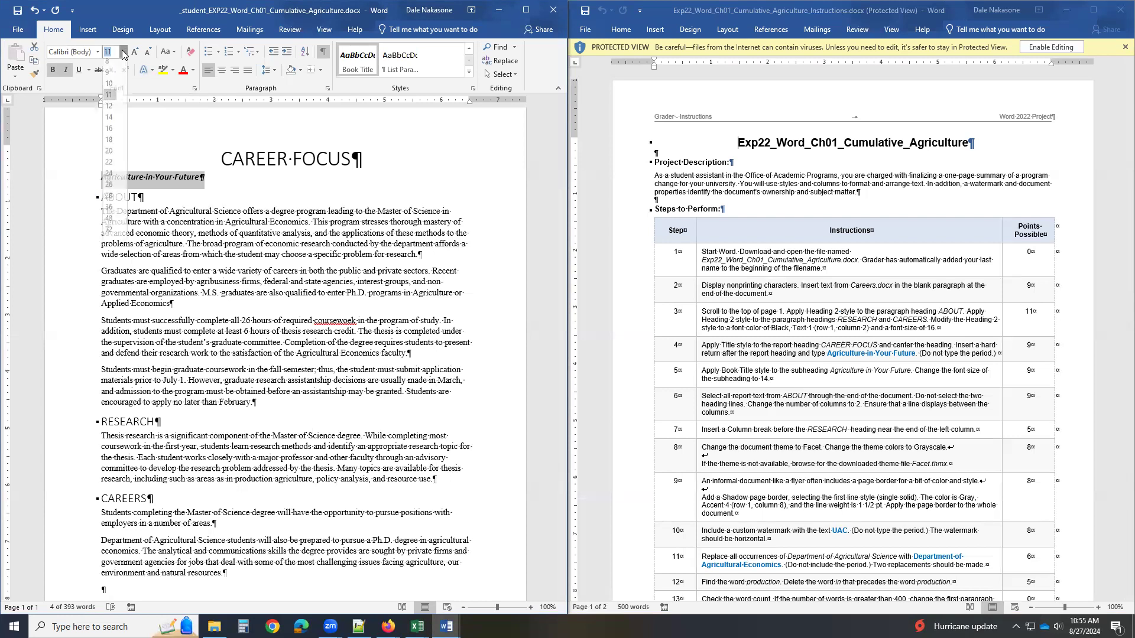
left_click(114, 137)
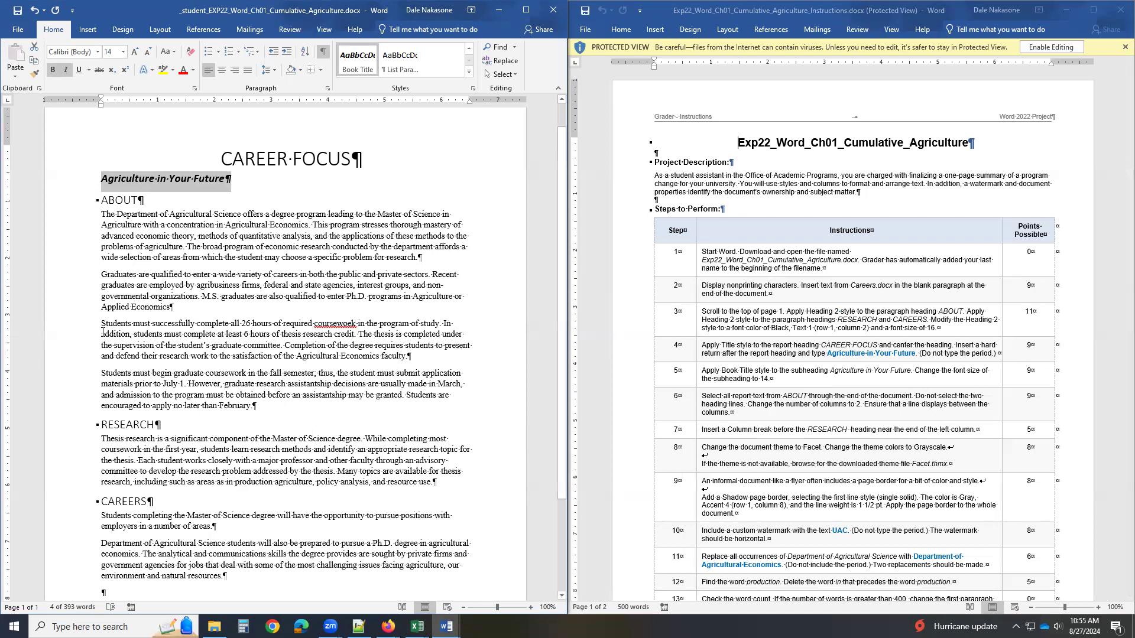
Step: Format the text from ABOUT to the end as two columns with a line between
left_click_drag(104, 201, 295, 576)
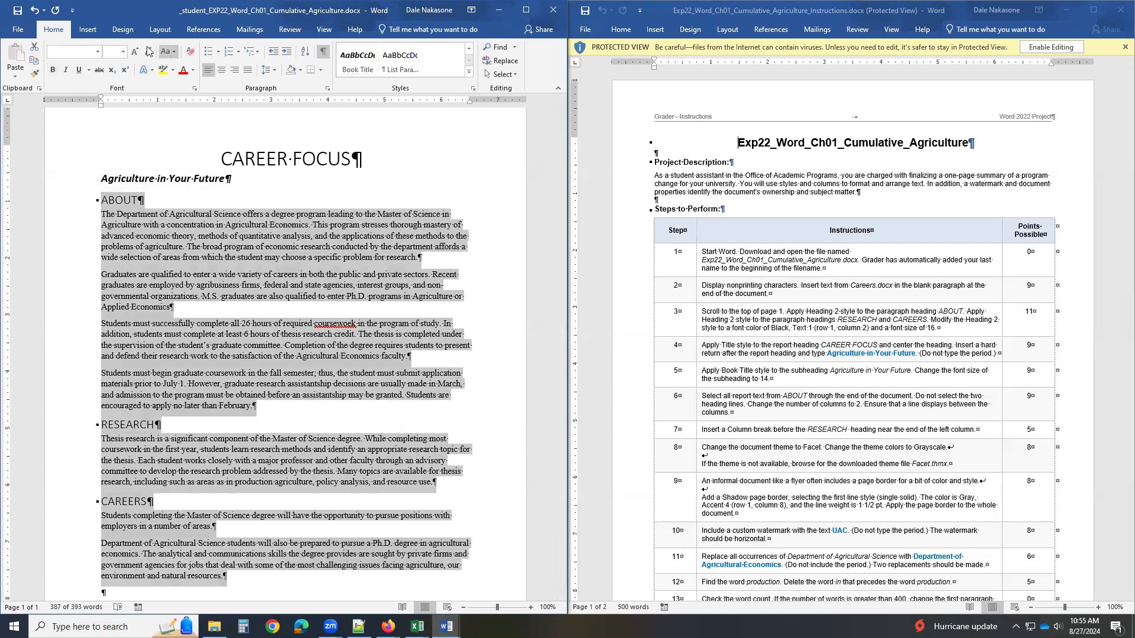
left_click(160, 29)
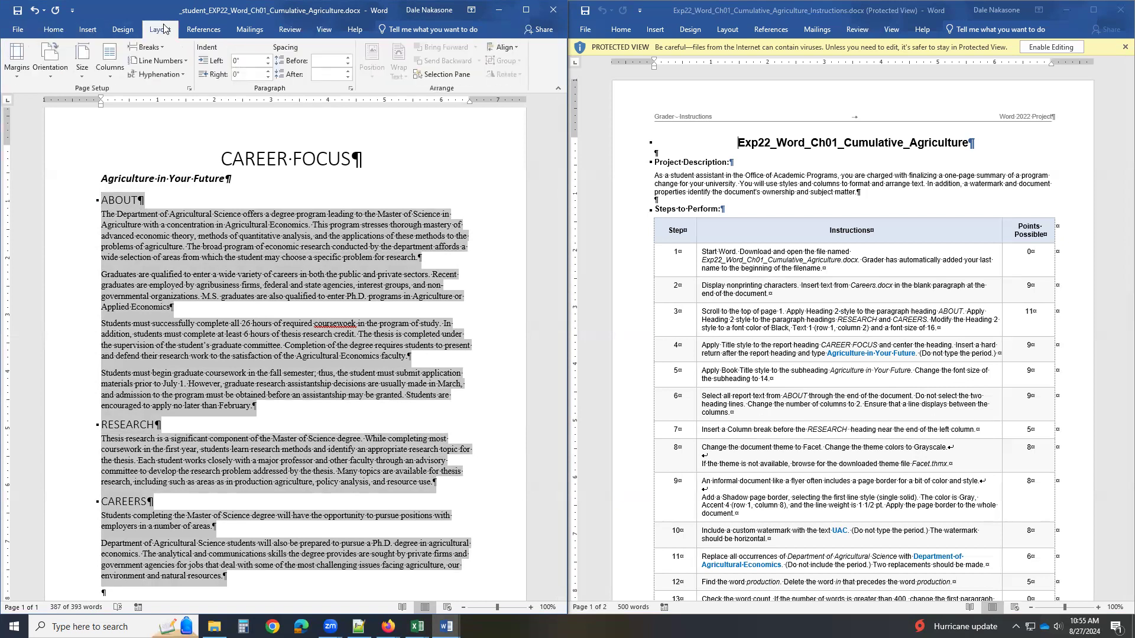
left_click(109, 59)
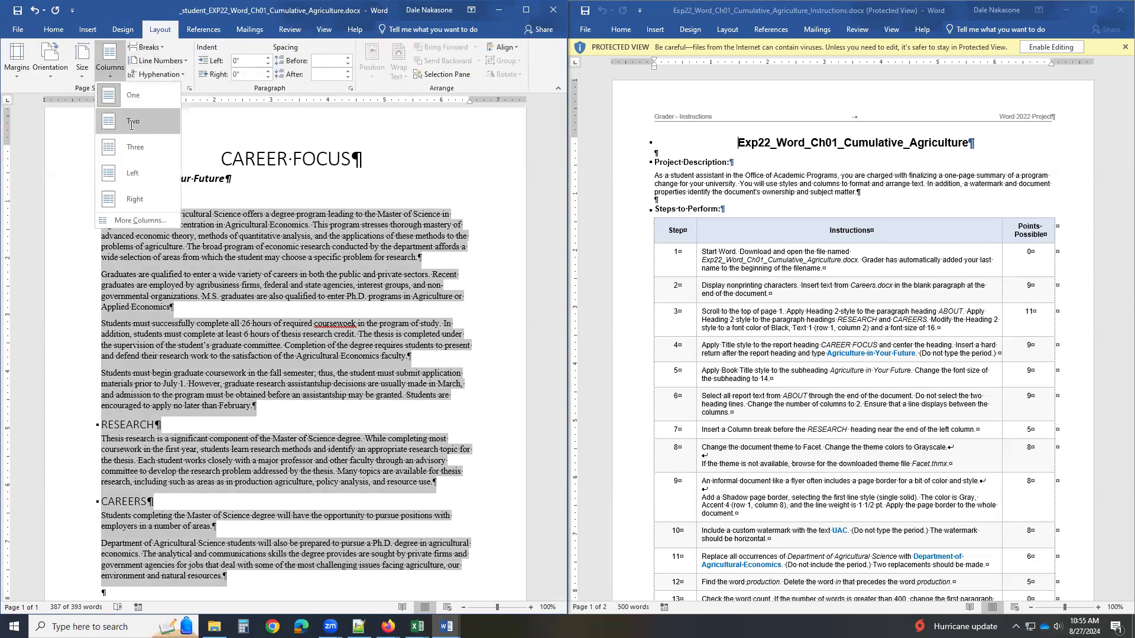
left_click(128, 122)
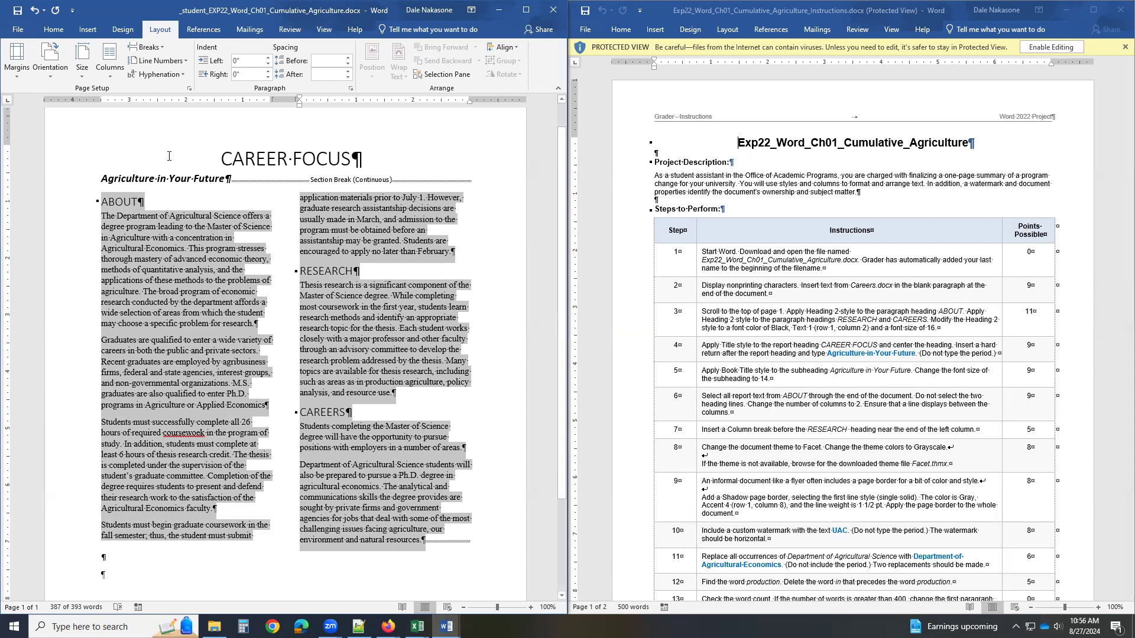
left_click(110, 75)
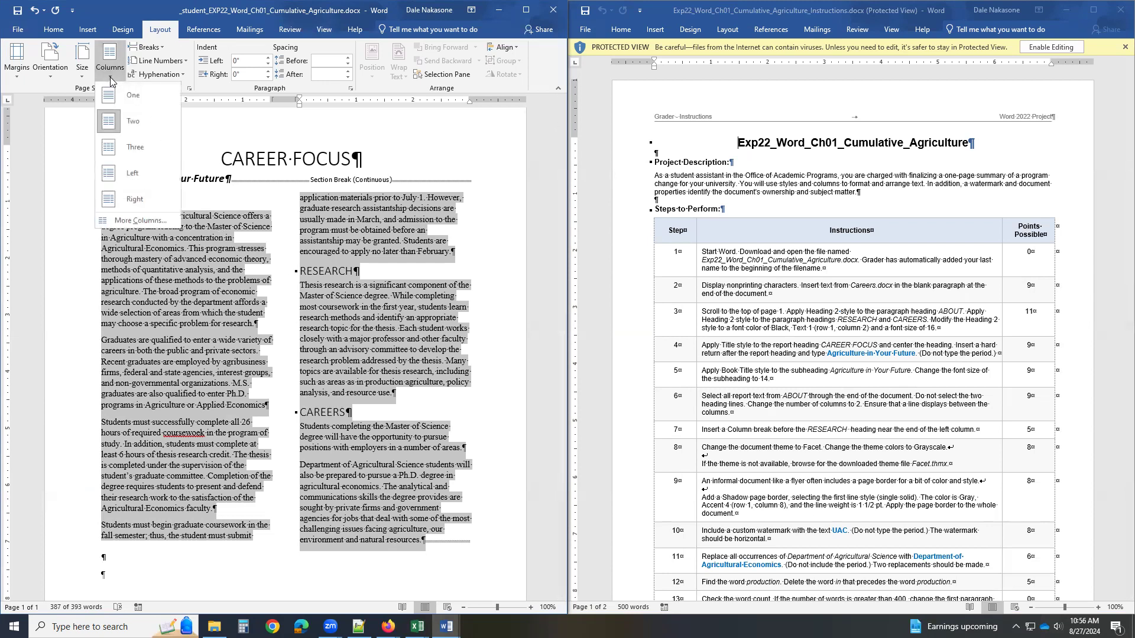
left_click(156, 225)
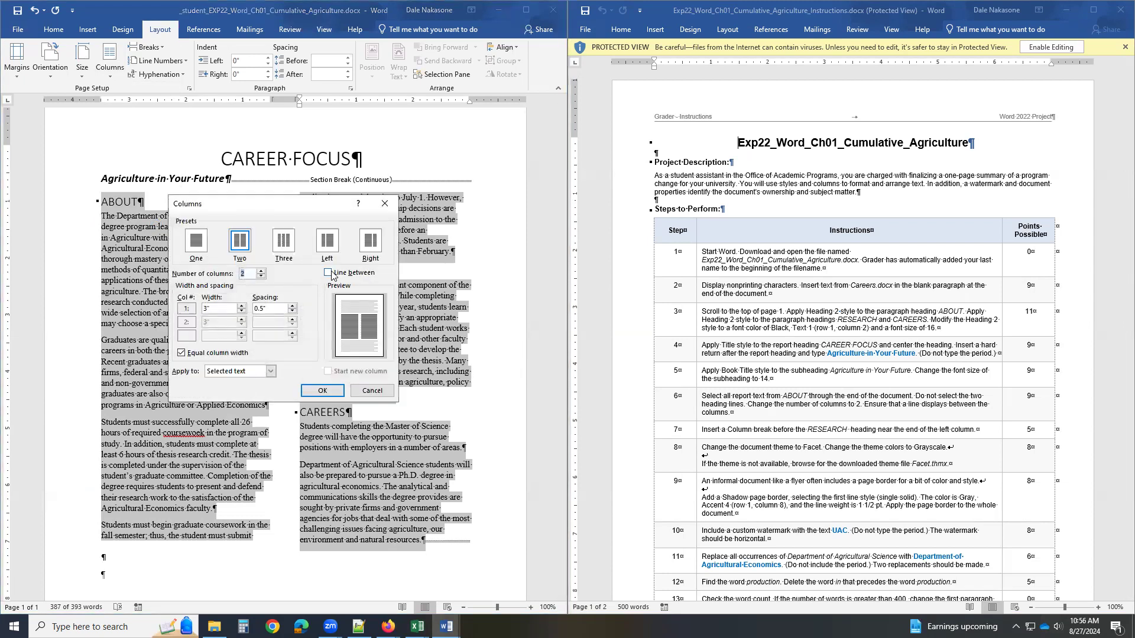
left_click(331, 274)
left_click(319, 394)
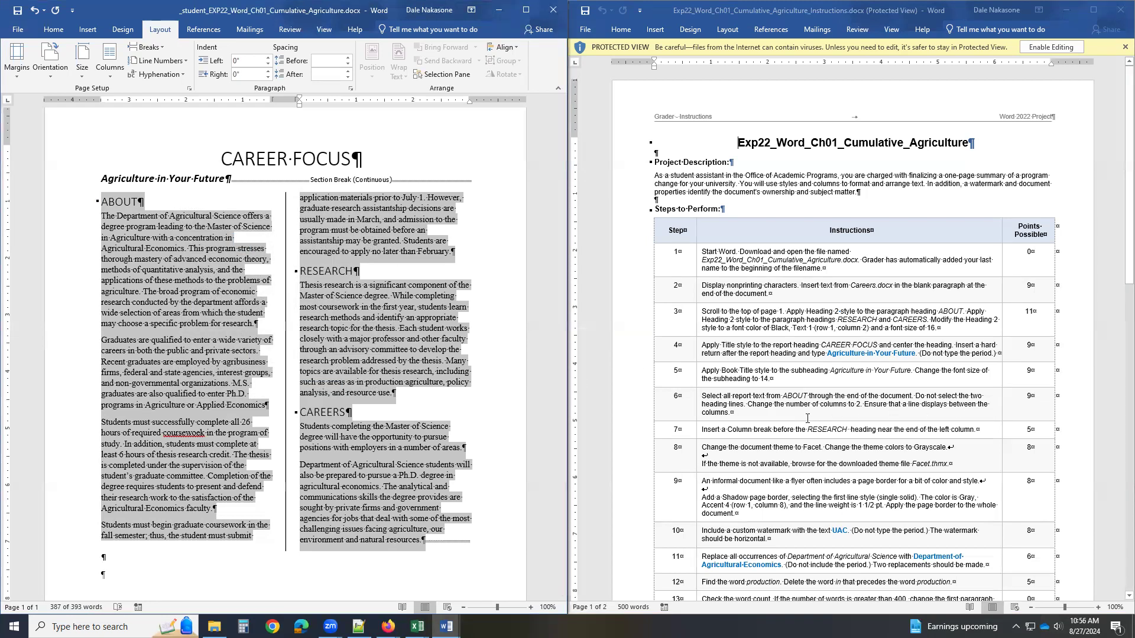
Step: Insert a column break before the RESEARCH heading
left_click(297, 271)
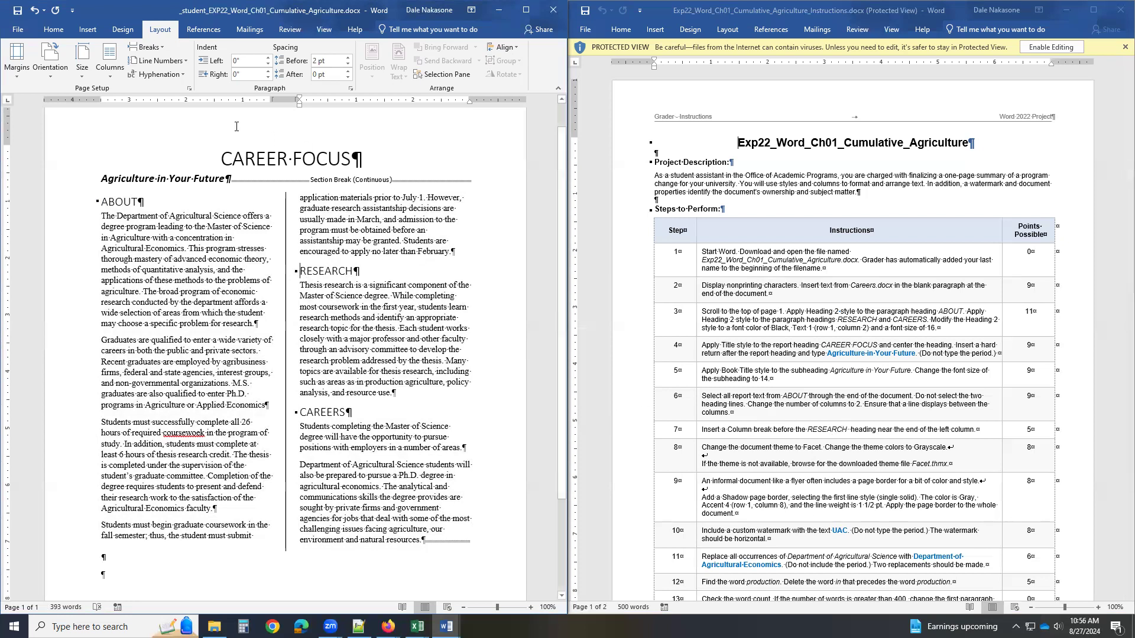
left_click(162, 48)
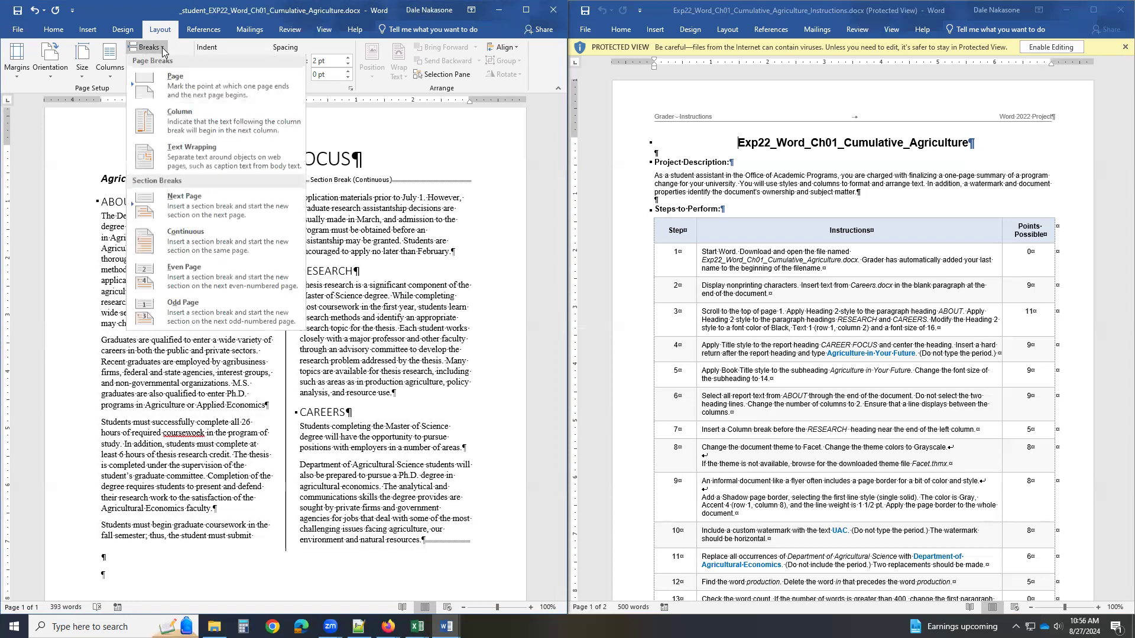
left_click(180, 115)
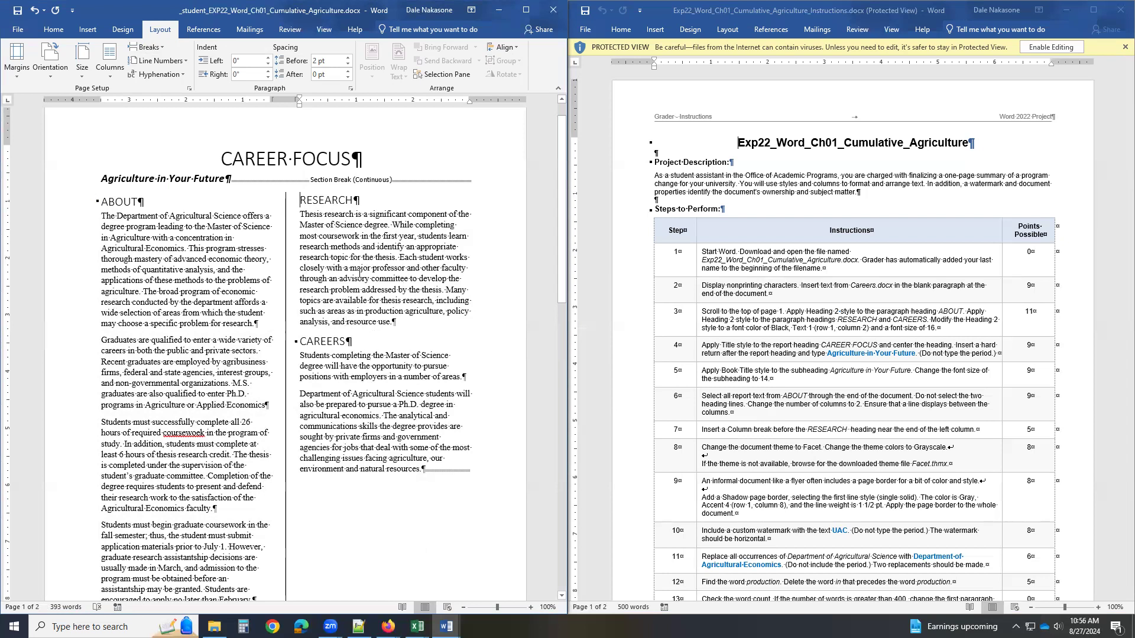
Step: Apply the Facet theme by browsing to Facet.thmx in the Downloads folder
left_click(129, 34)
left_click(15, 75)
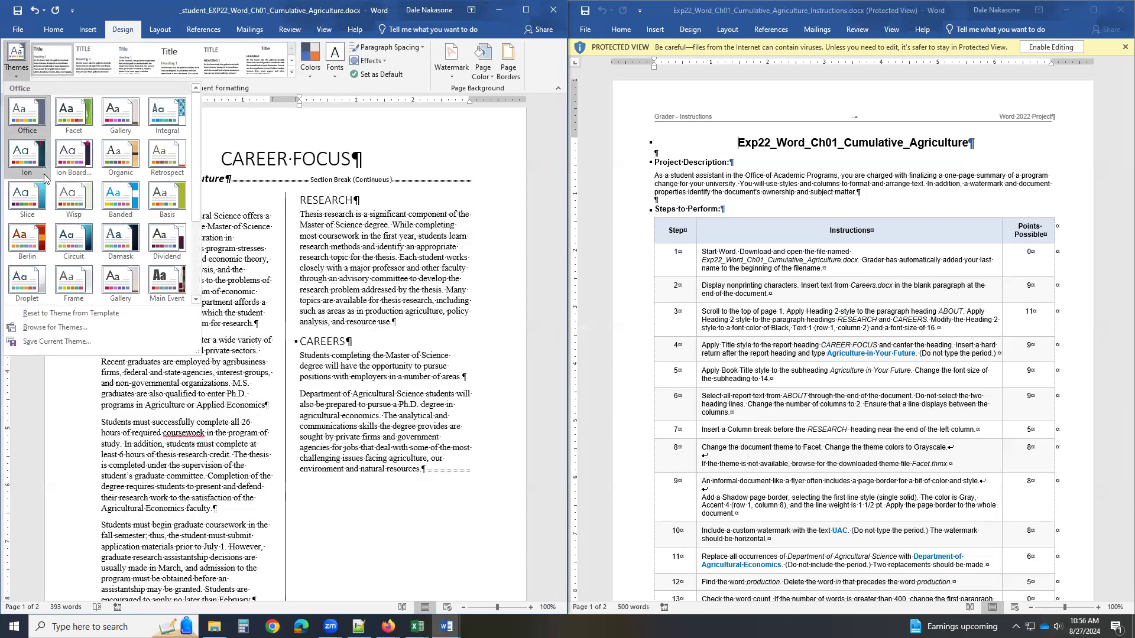
left_click(79, 330)
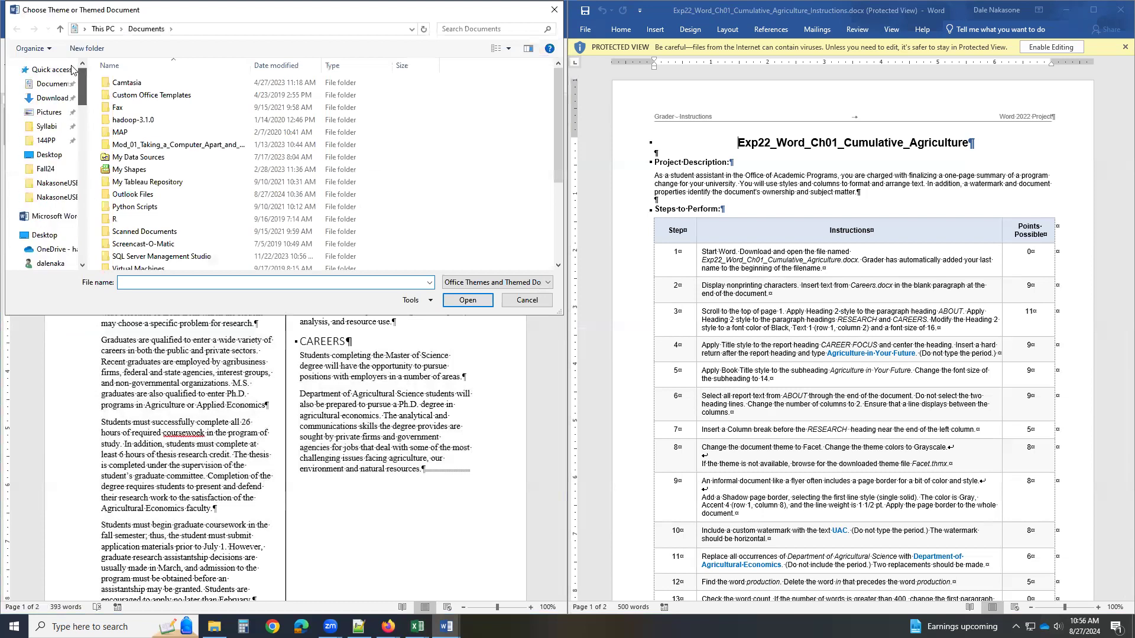
left_click(52, 97)
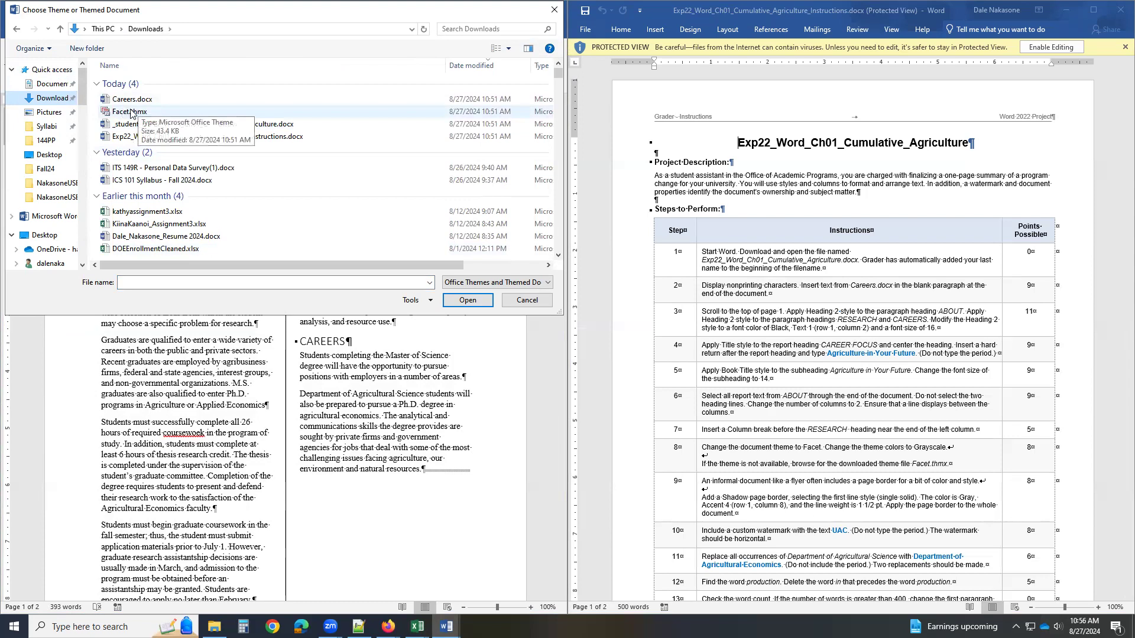
left_click(131, 112)
left_click(468, 301)
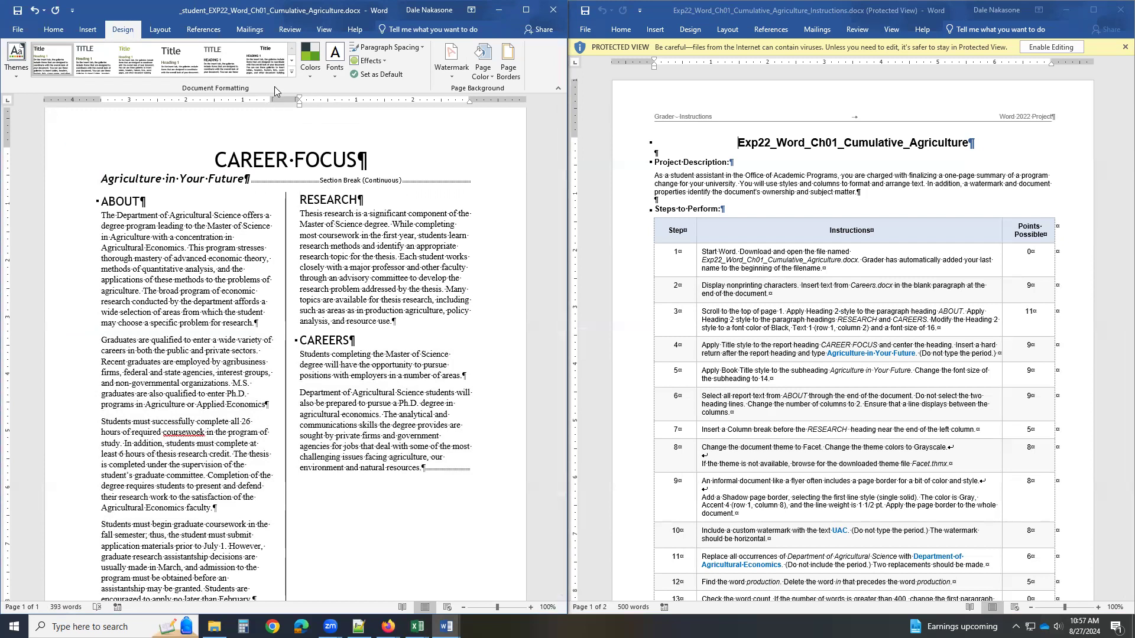
left_click(13, 76)
left_click(332, 209)
Step: Switch the report's theme color set to Grayscale
left_click(316, 78)
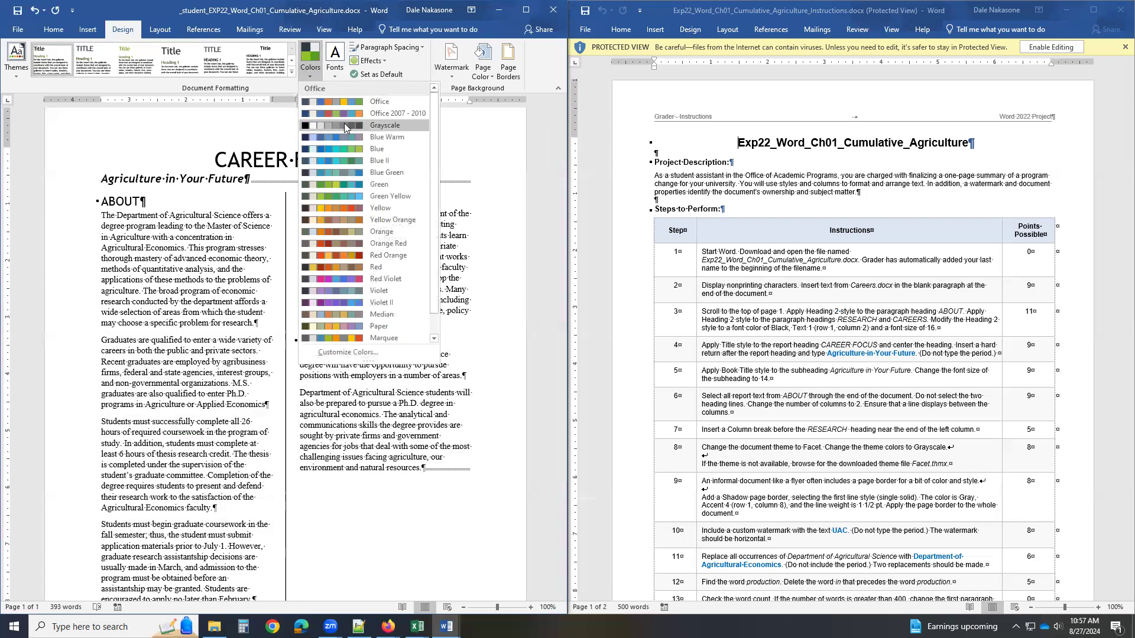
left_click(344, 125)
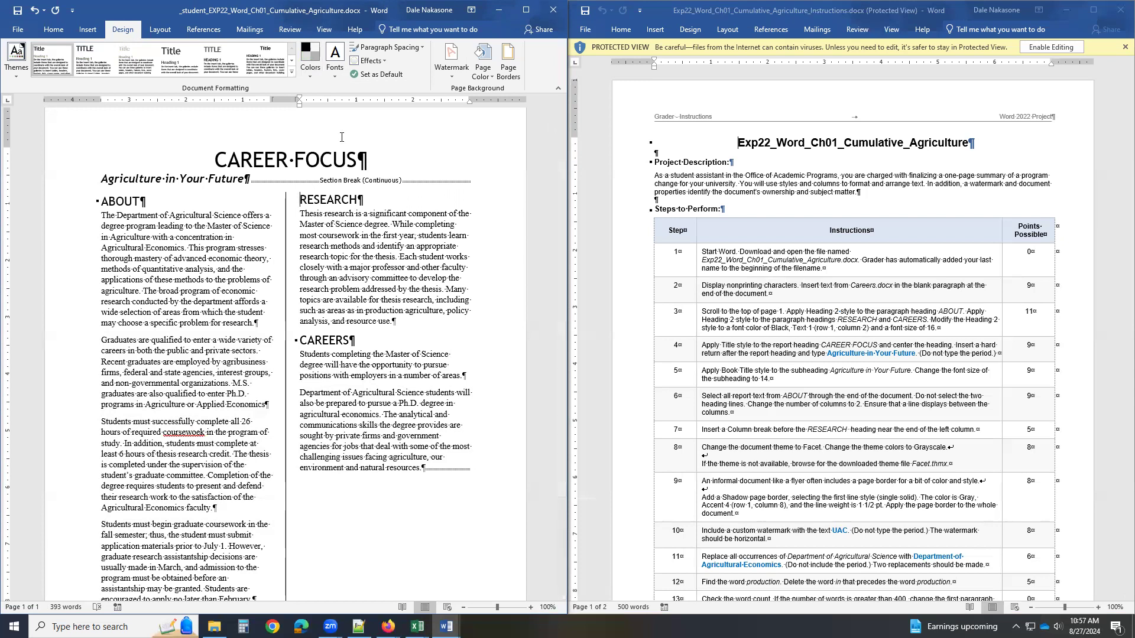
scroll(738, 391, "down", 2)
scroll(739, 391, "down", 2)
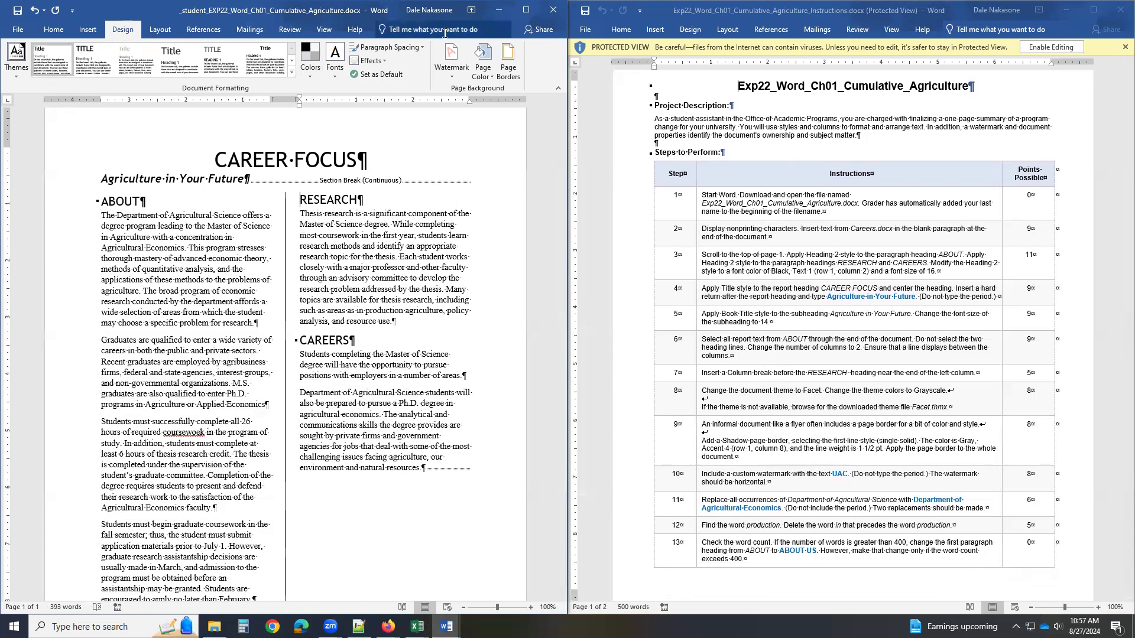
Step: Add a Shadow page border, 1 ½ pt wide, colored Gray, Accent 4
left_click(508, 63)
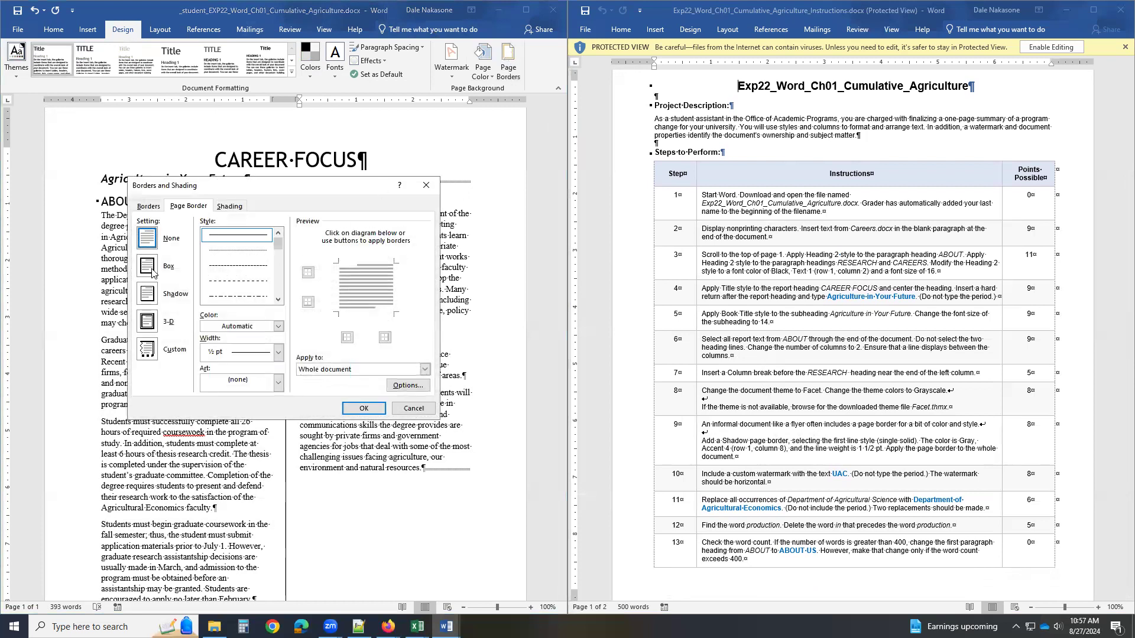
left_click(146, 292)
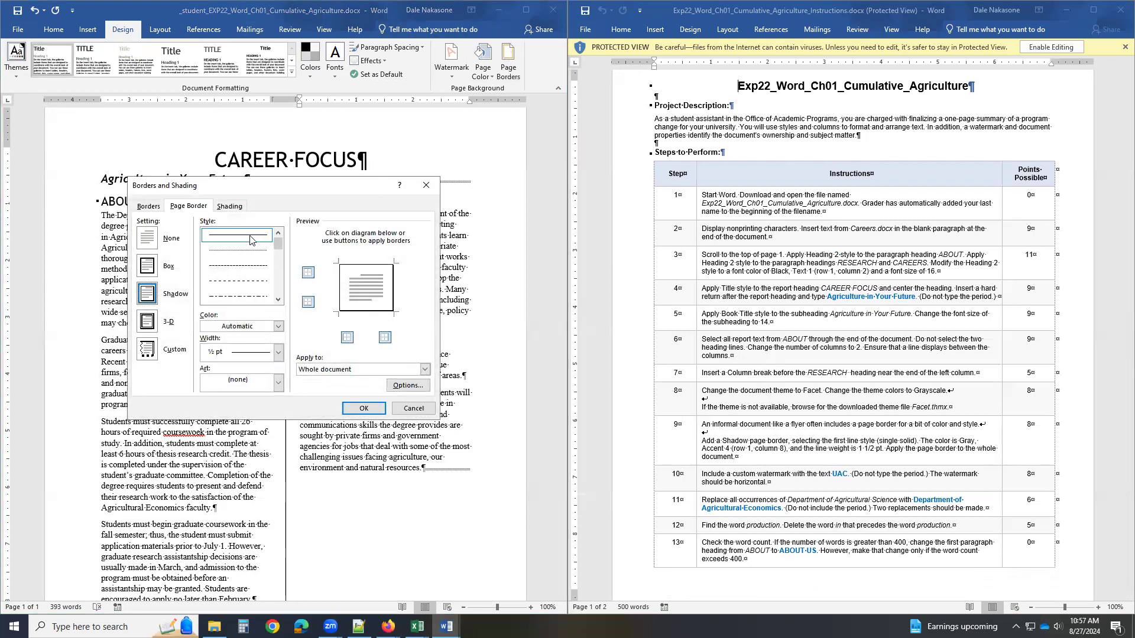
left_click(277, 352)
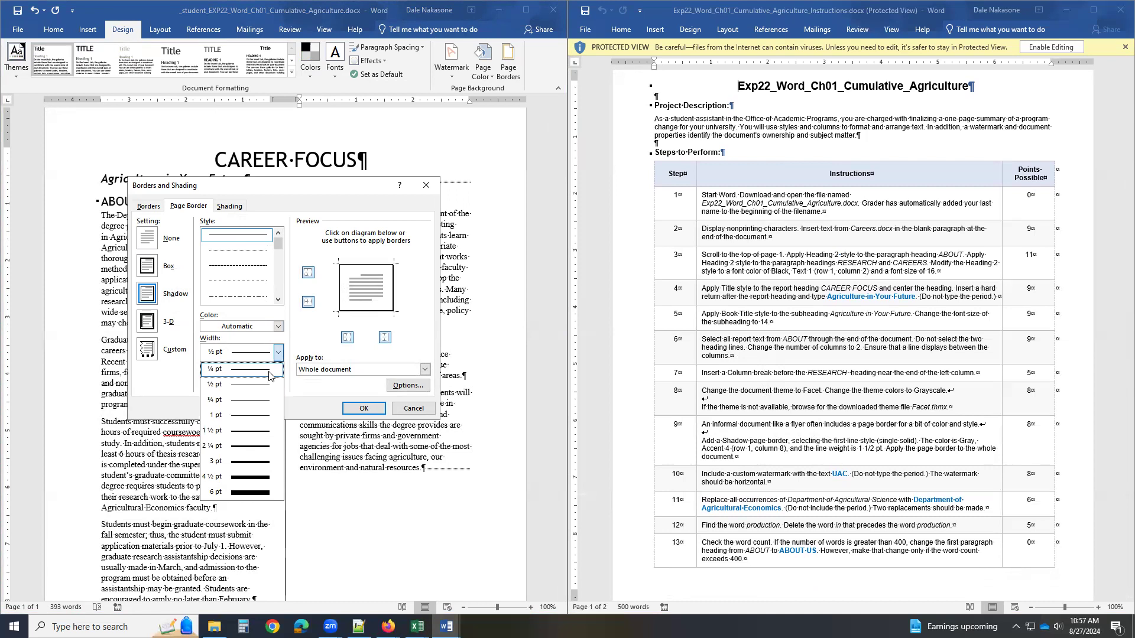
left_click(255, 431)
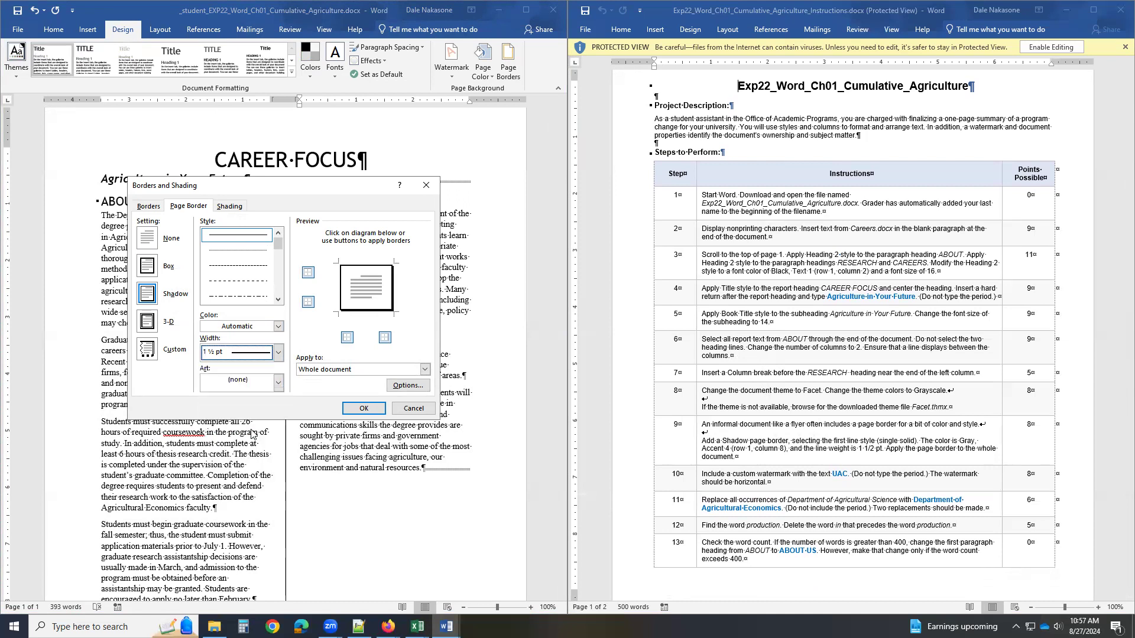
left_click(278, 328)
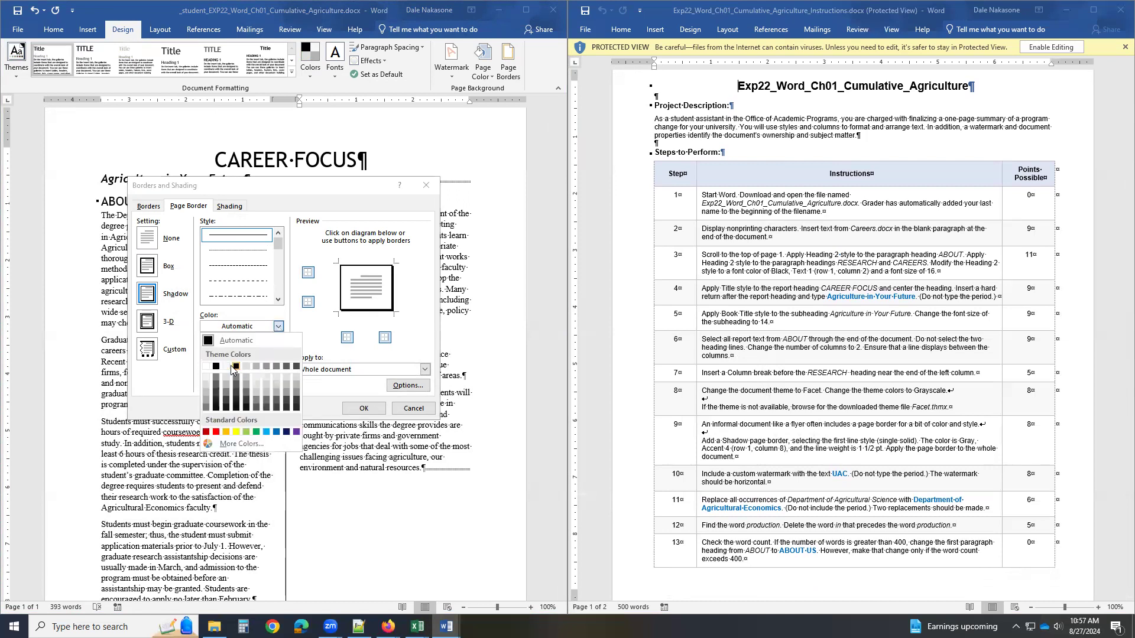
left_click(276, 366)
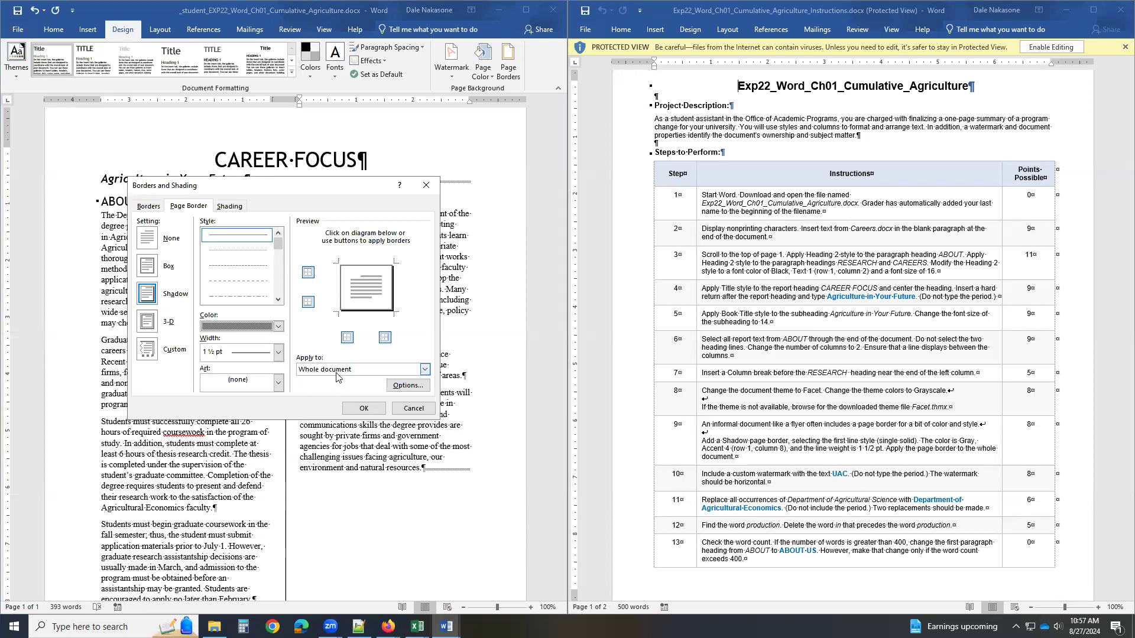
left_click(364, 408)
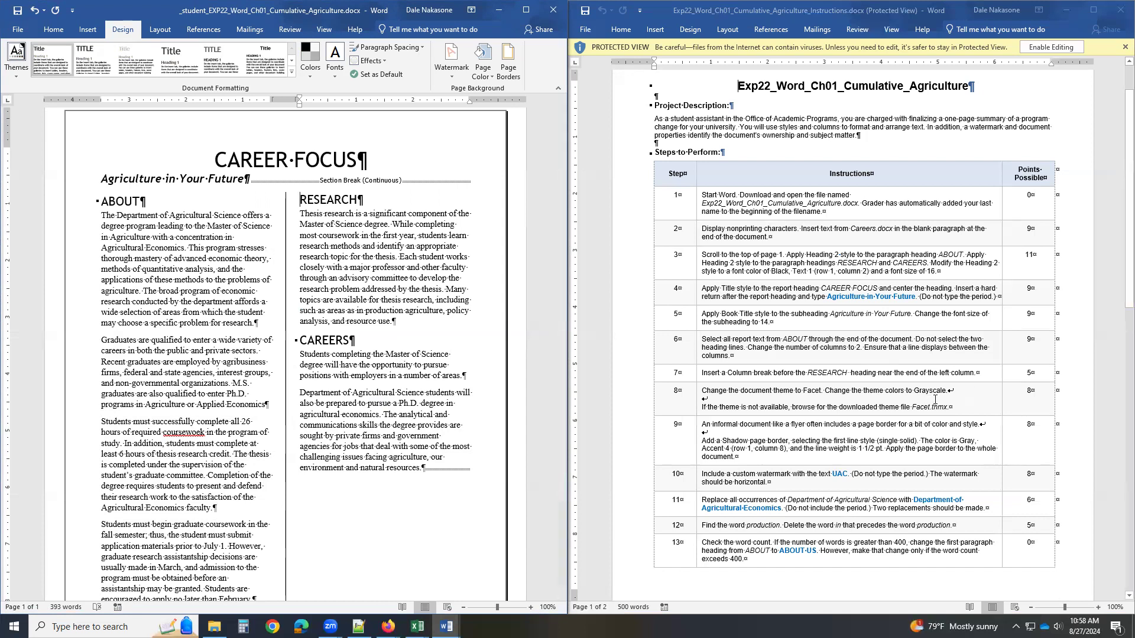
Step: Insert a custom text watermark reading UAC
scroll(953, 397, "down", 2)
scroll(953, 396, "down", 1)
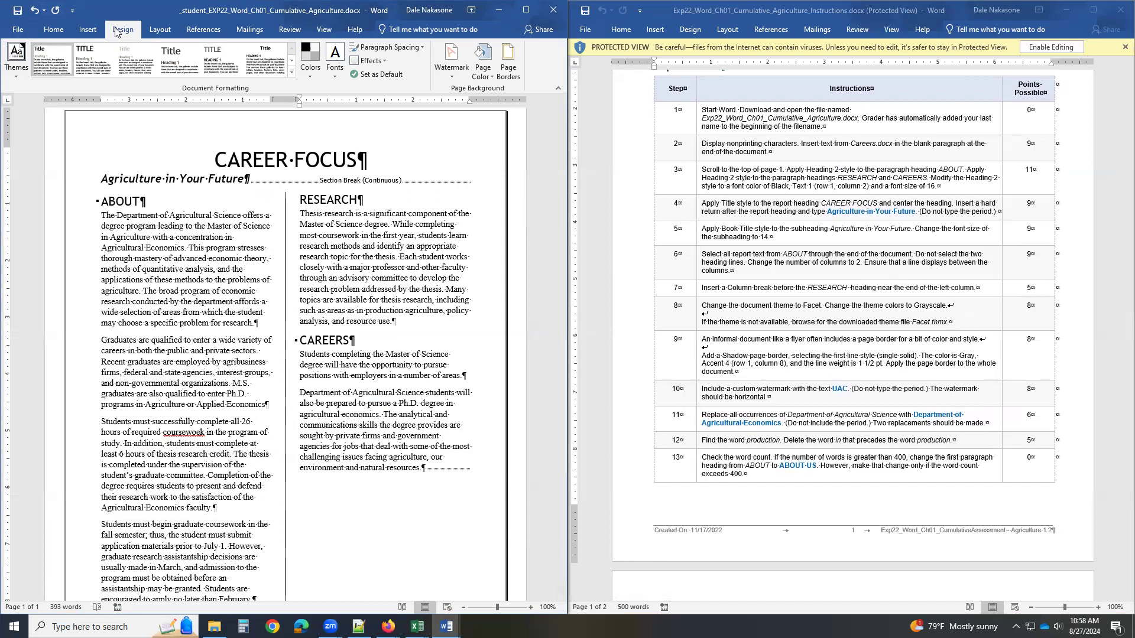
left_click(456, 72)
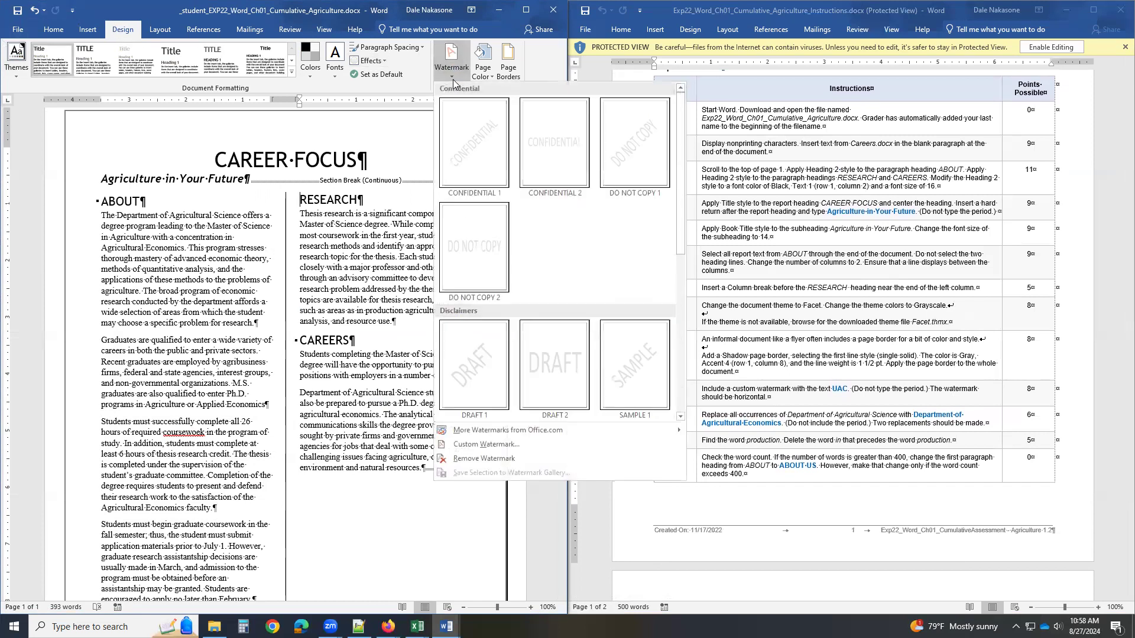
left_click(486, 445)
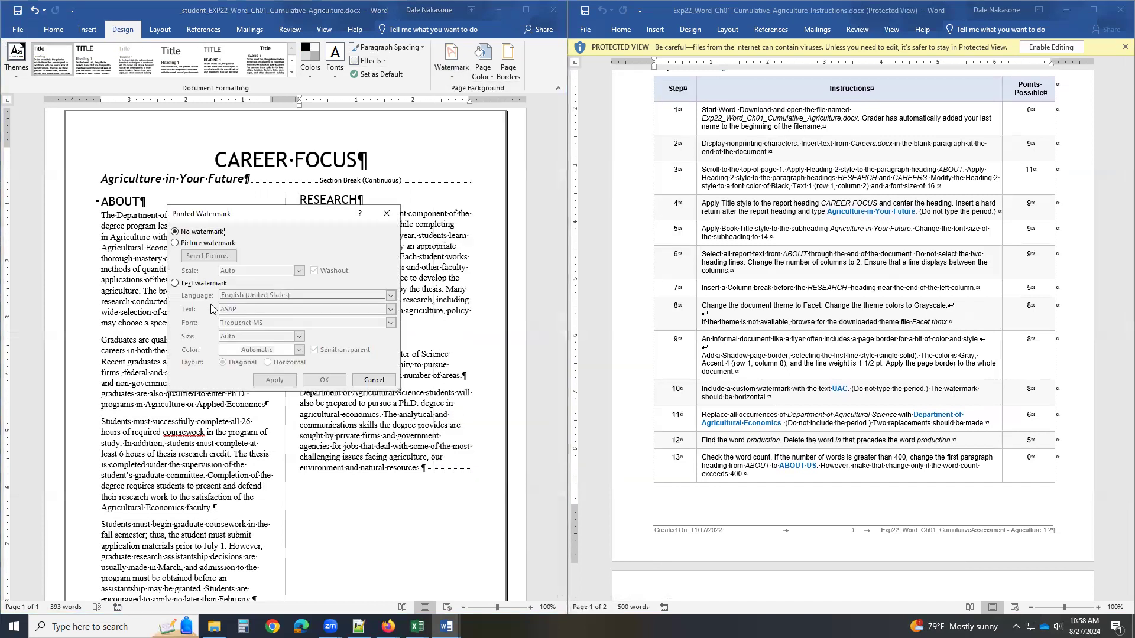
left_click(175, 283)
left_click(290, 310)
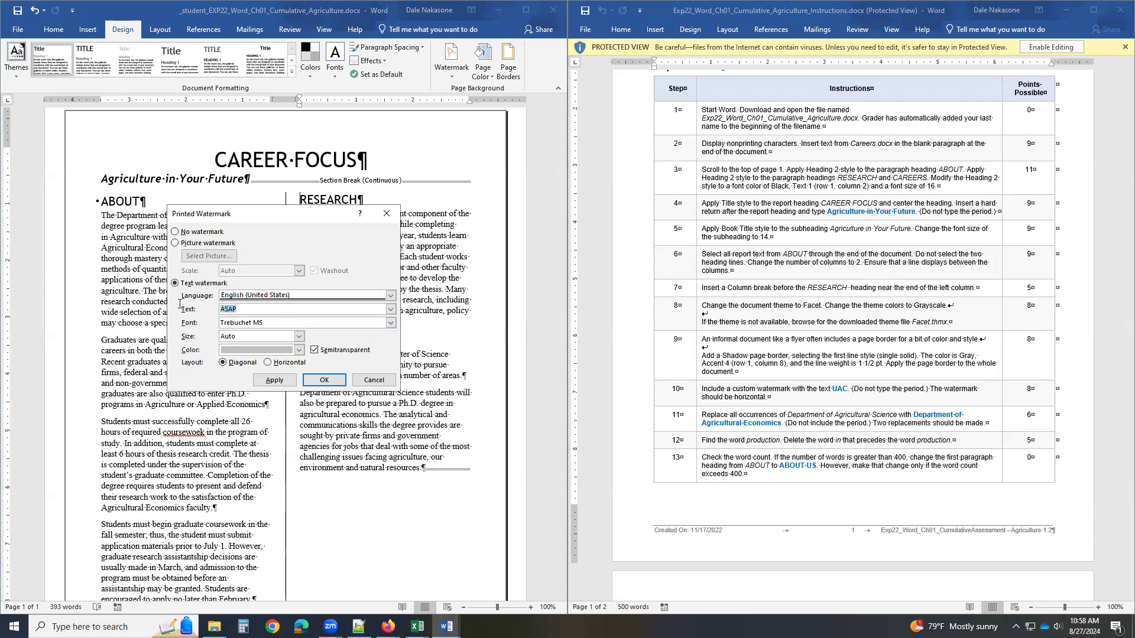
type("UAC")
left_click(279, 381)
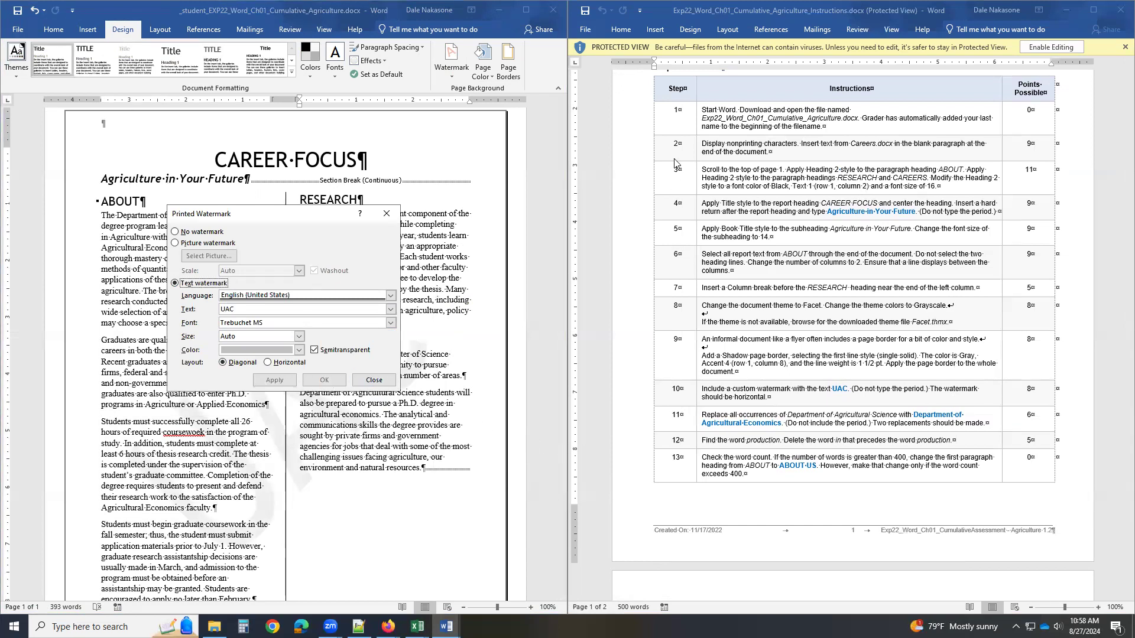
left_click(374, 380)
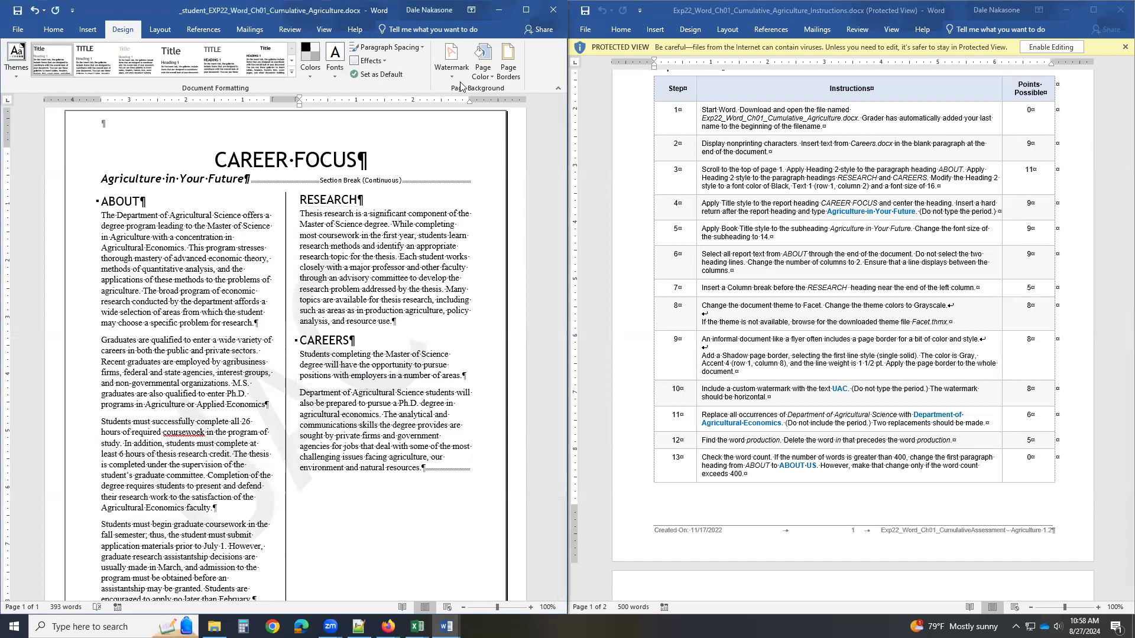
Step: Change the UAC watermark layout to Horizontal
left_click(451, 66)
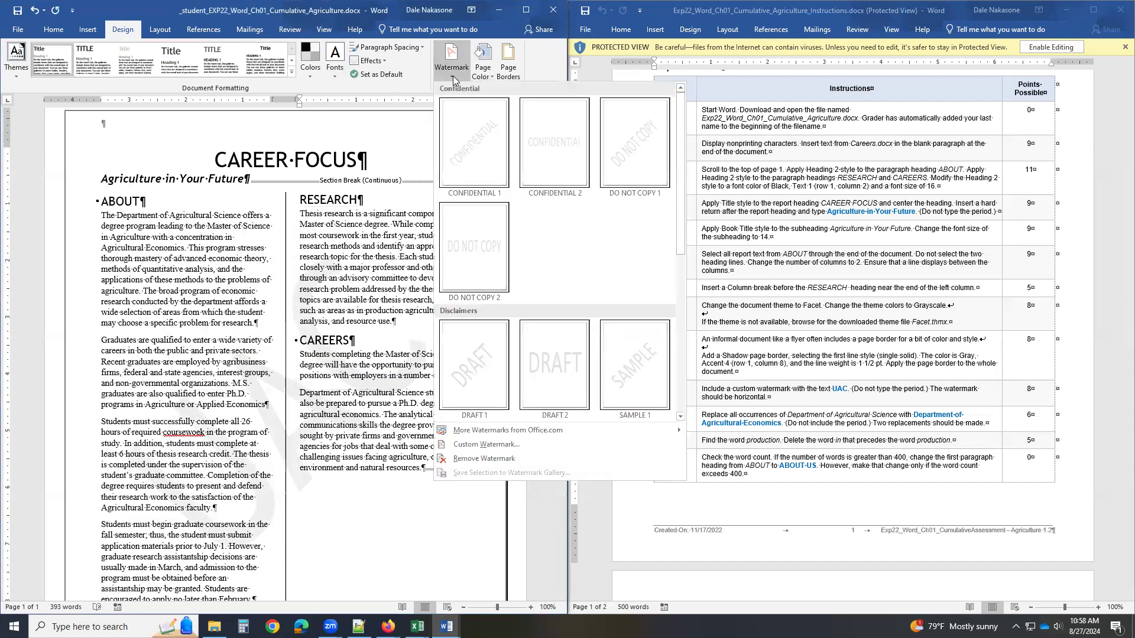
left_click(485, 444)
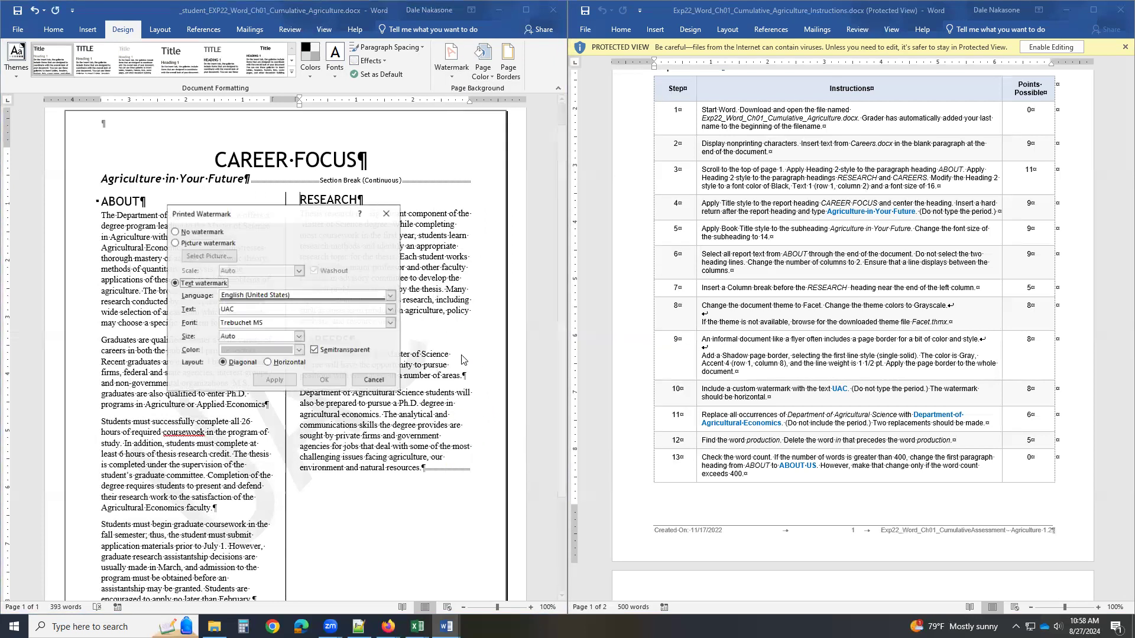
left_click(270, 363)
left_click(285, 382)
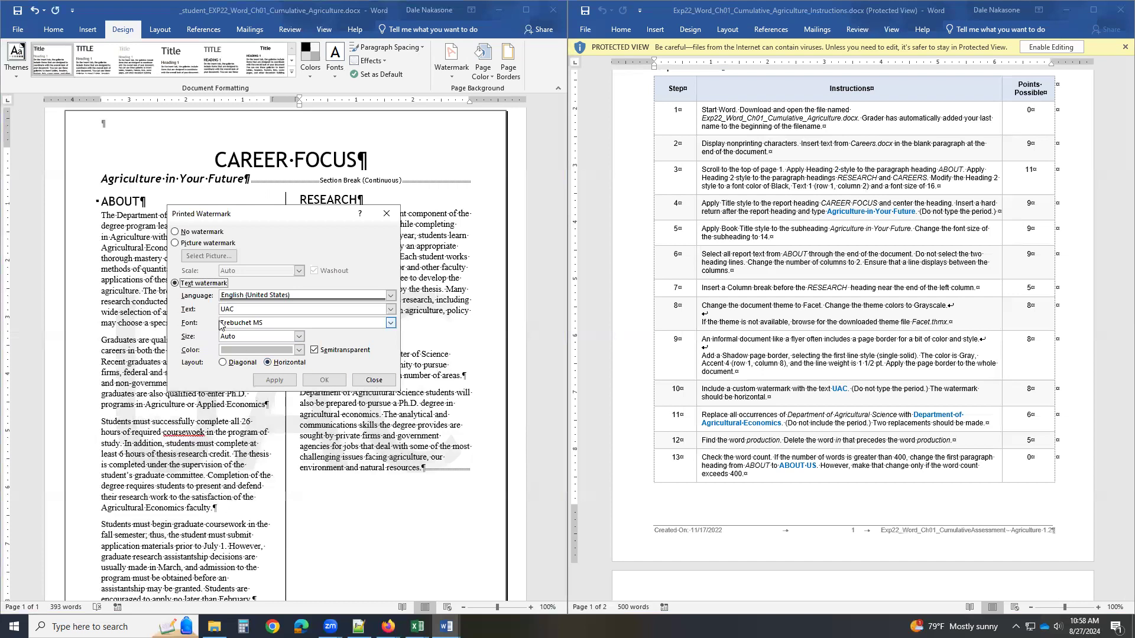
left_click(374, 380)
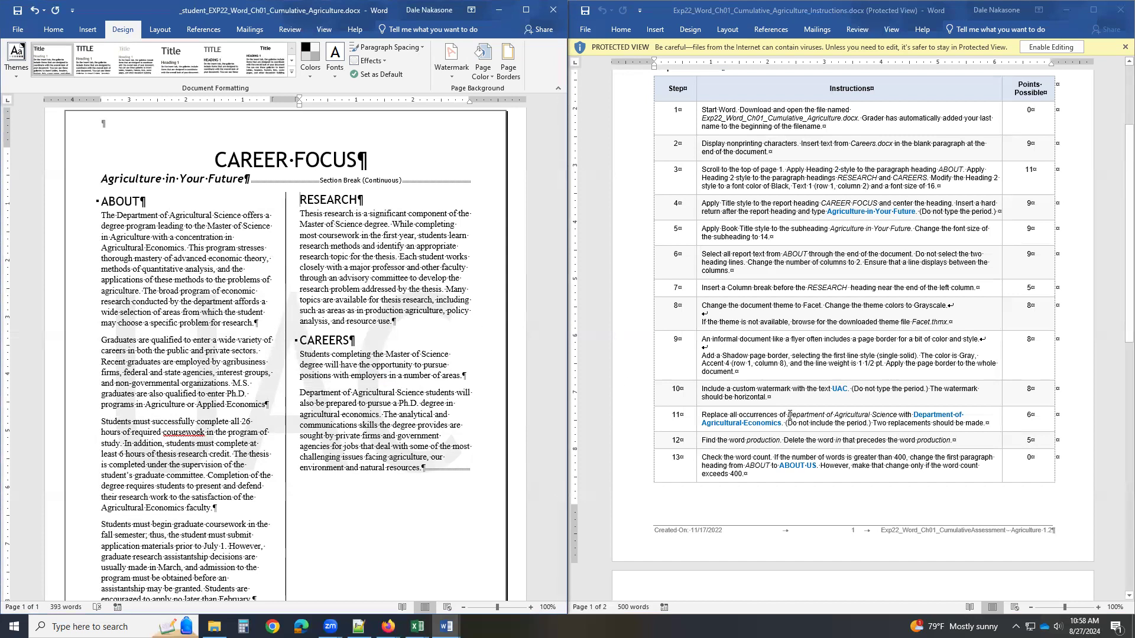
Step: Copy 'Department of Agricultural Science' from the instructions and maximize the career document
left_click_drag(787, 414, 883, 417)
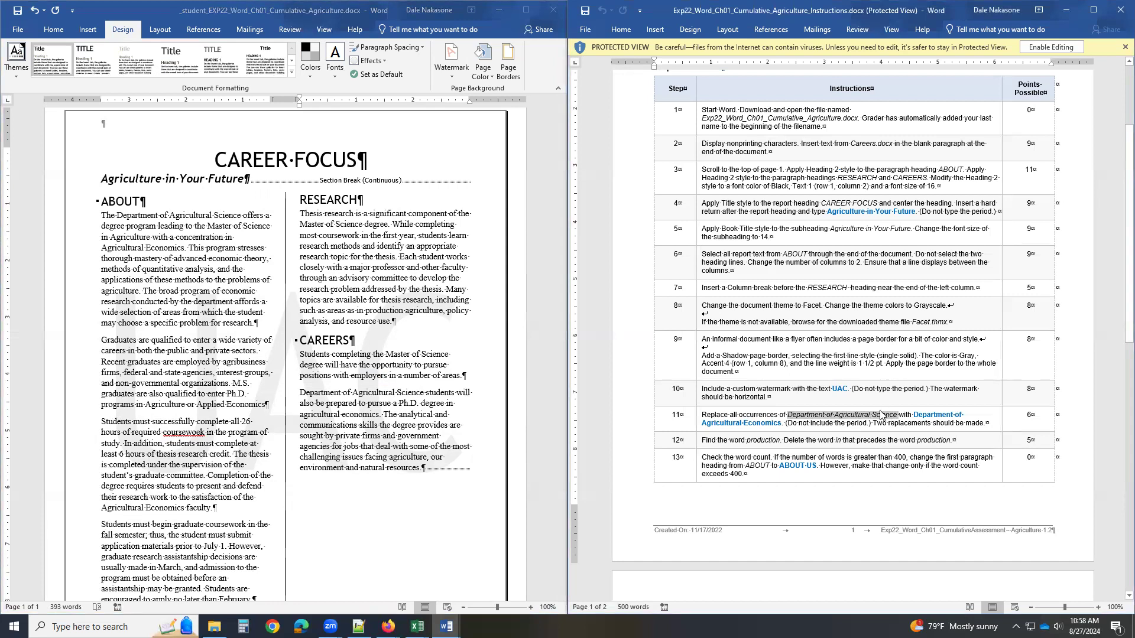
right_click(883, 416)
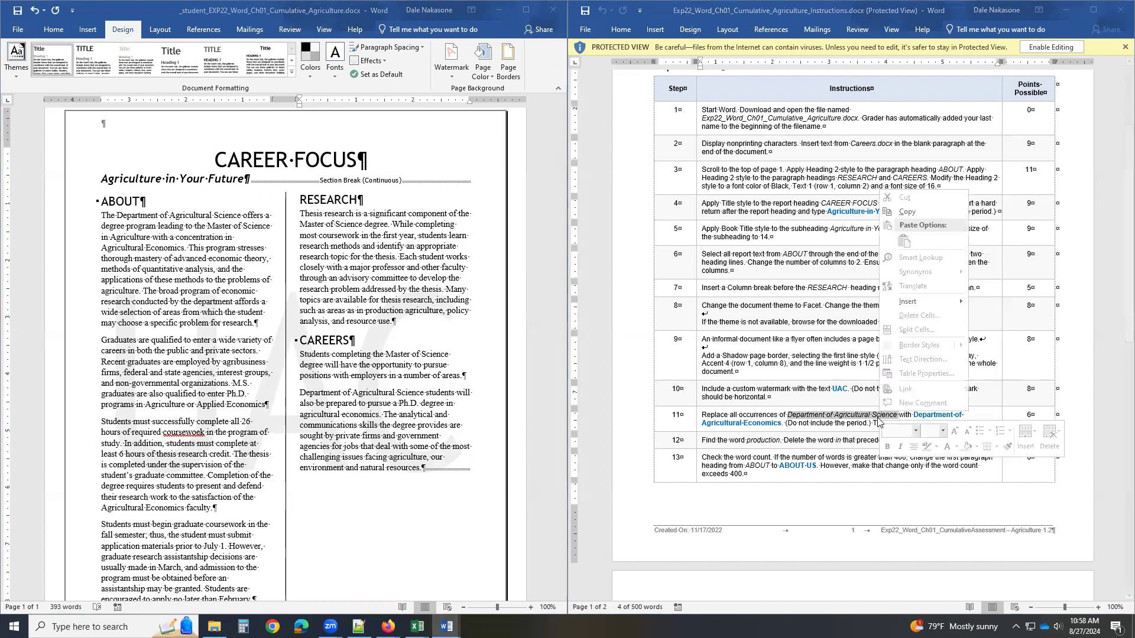
left_click(914, 211)
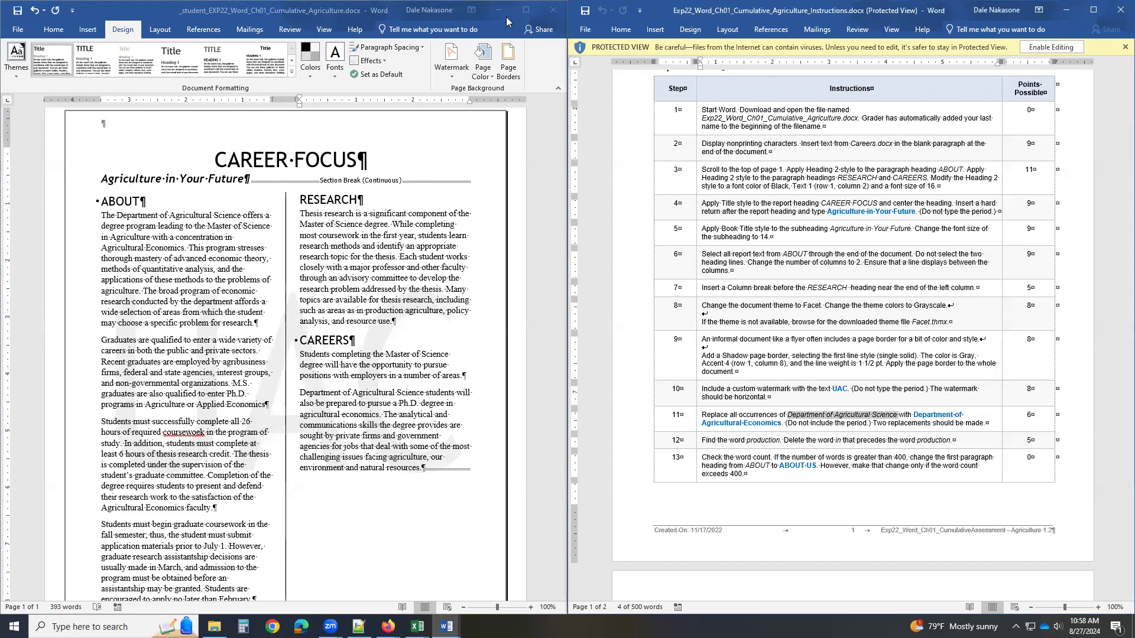
left_click(525, 10)
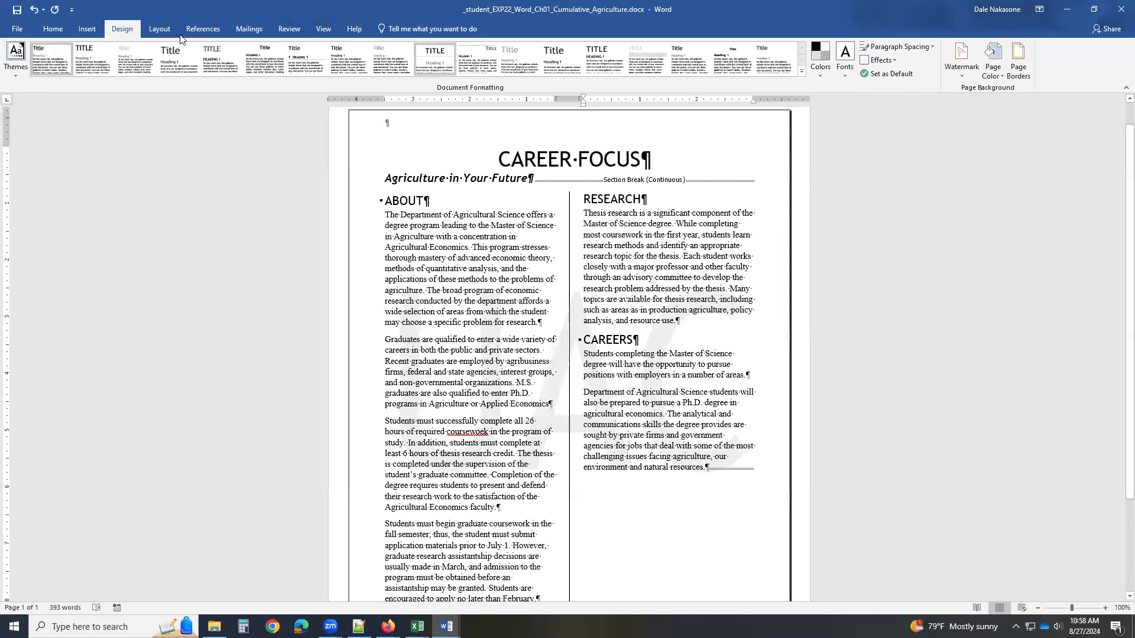
Step: Open Replace and paste 'Department of Agricultural Science' into the Find and Replace fields
left_click(62, 28)
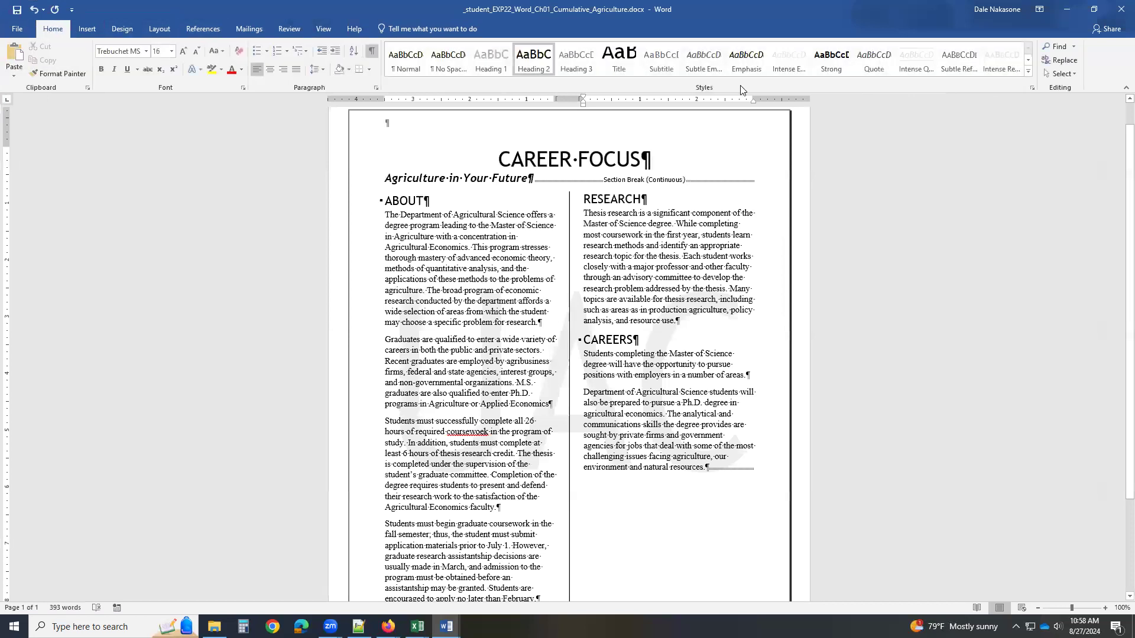
left_click(1075, 57)
key("ctrl+v")
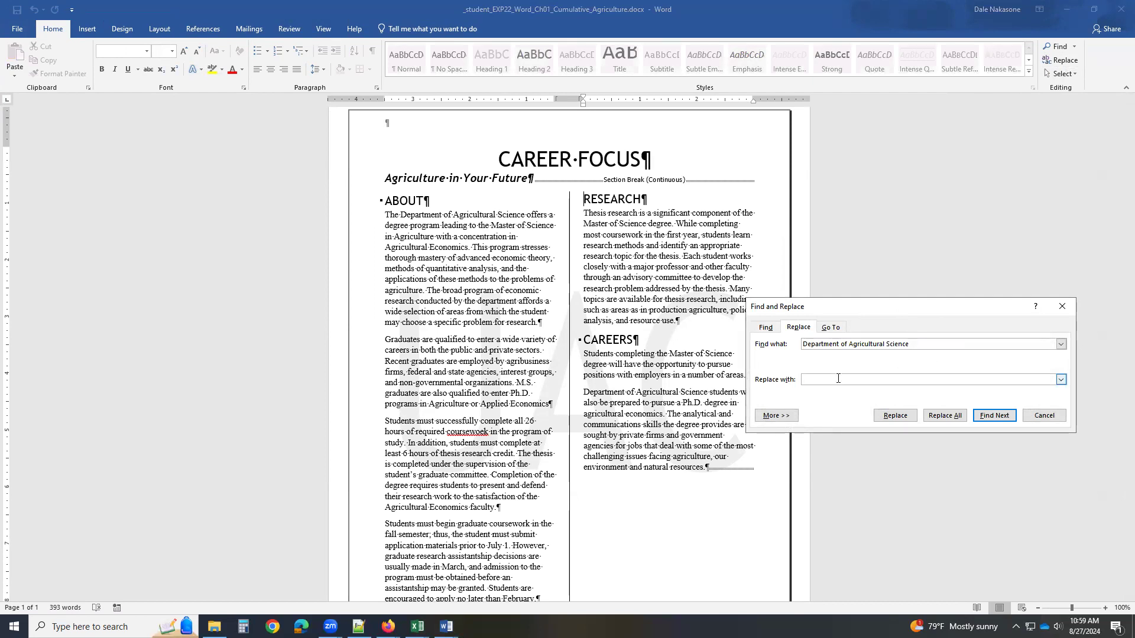
type("Depar")
key("ctrl+a")
key("ctrl+v")
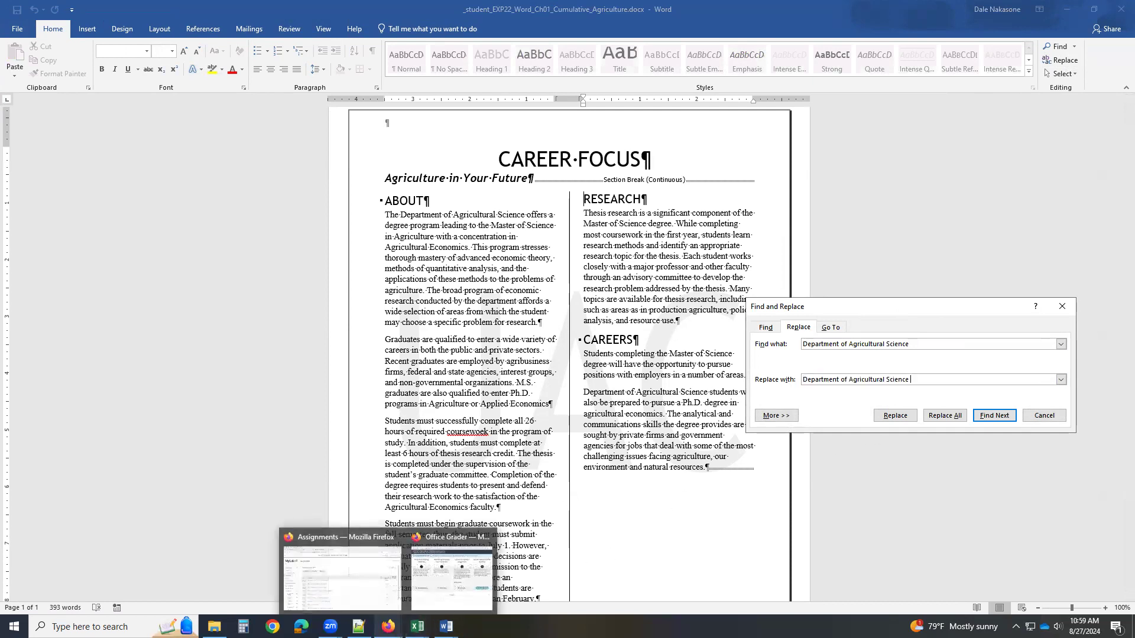
mouse_move(446, 627)
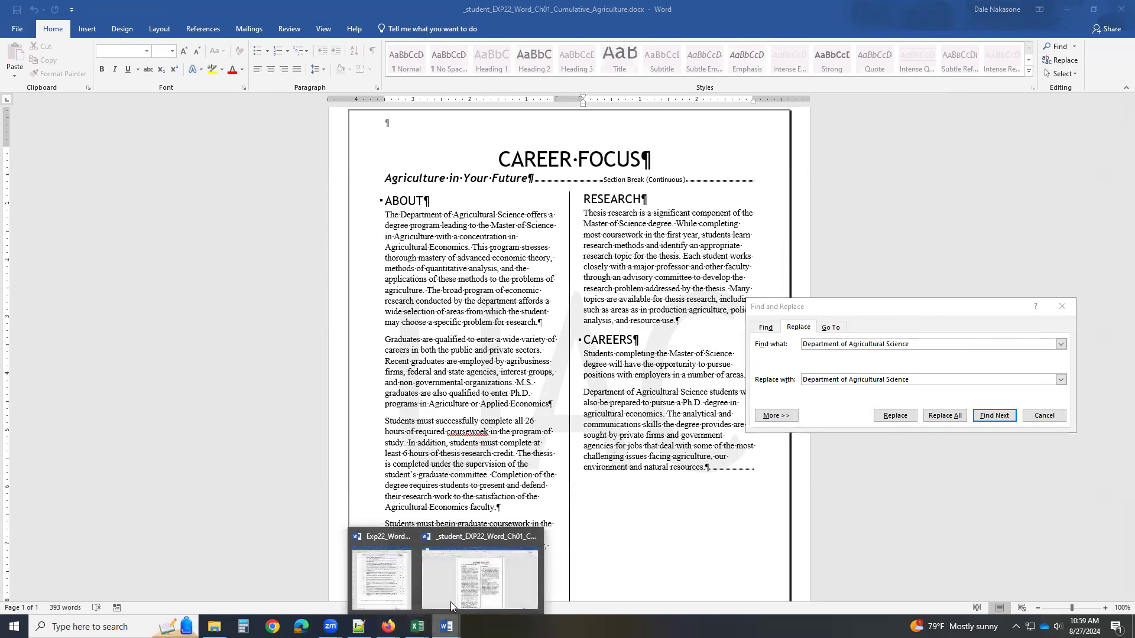
Step: Search the instructions document for the department phrase
left_click(412, 578)
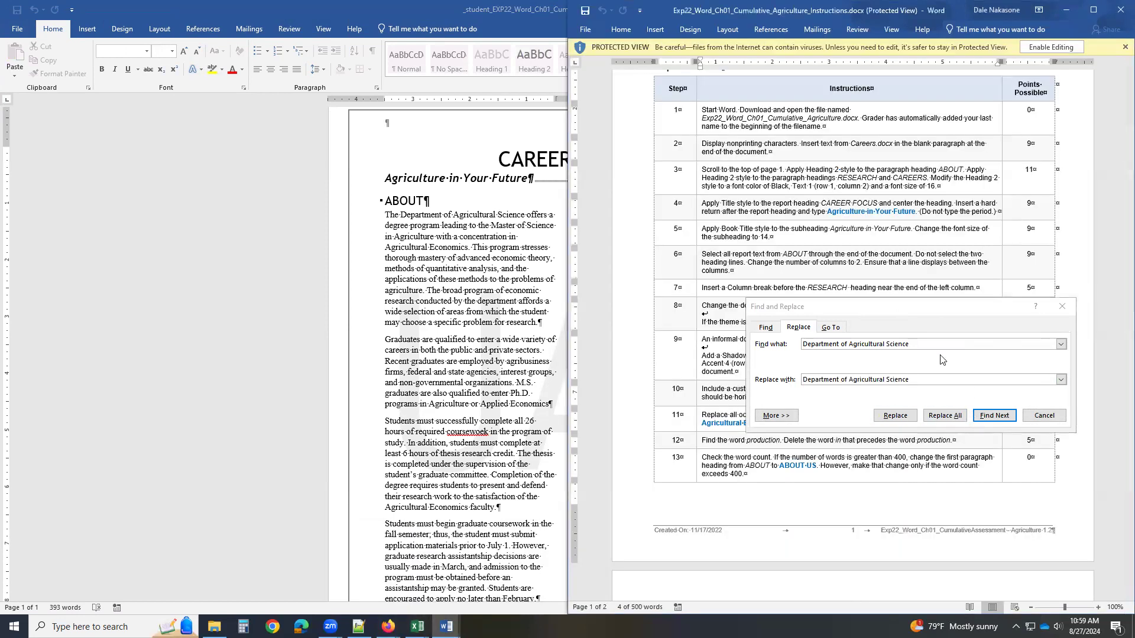
left_click(877, 311)
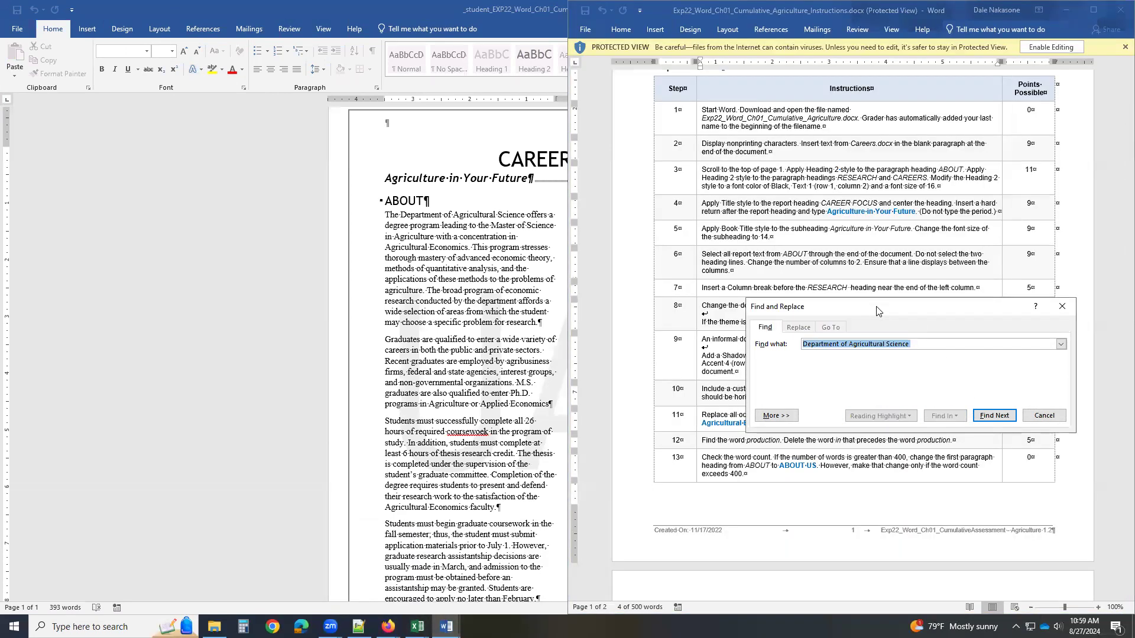
key("Return")
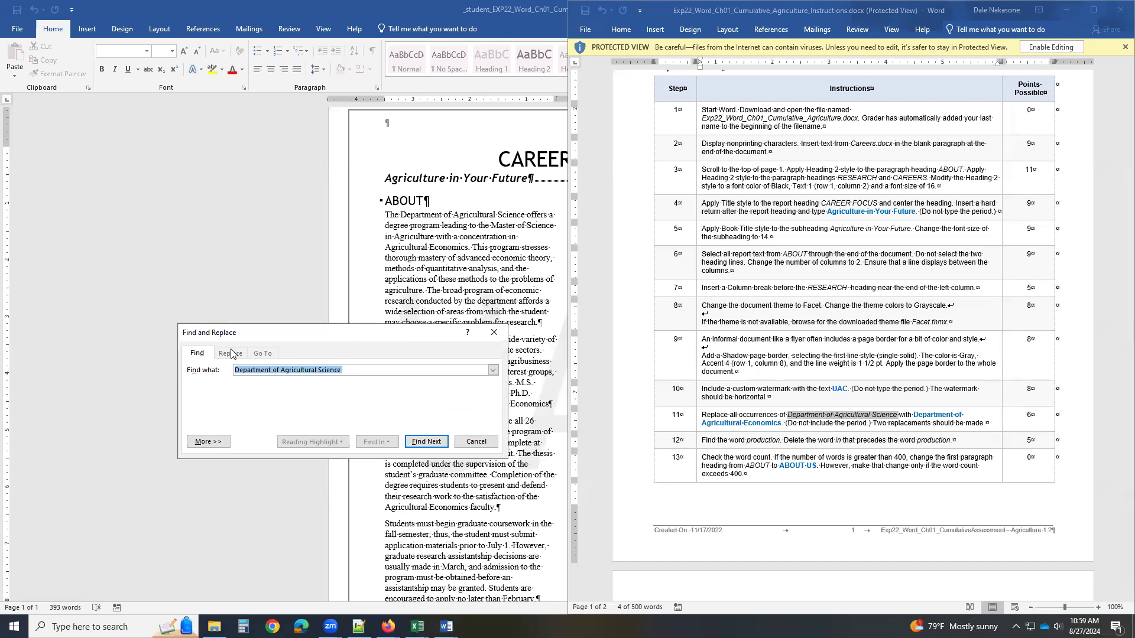
left_click(476, 442)
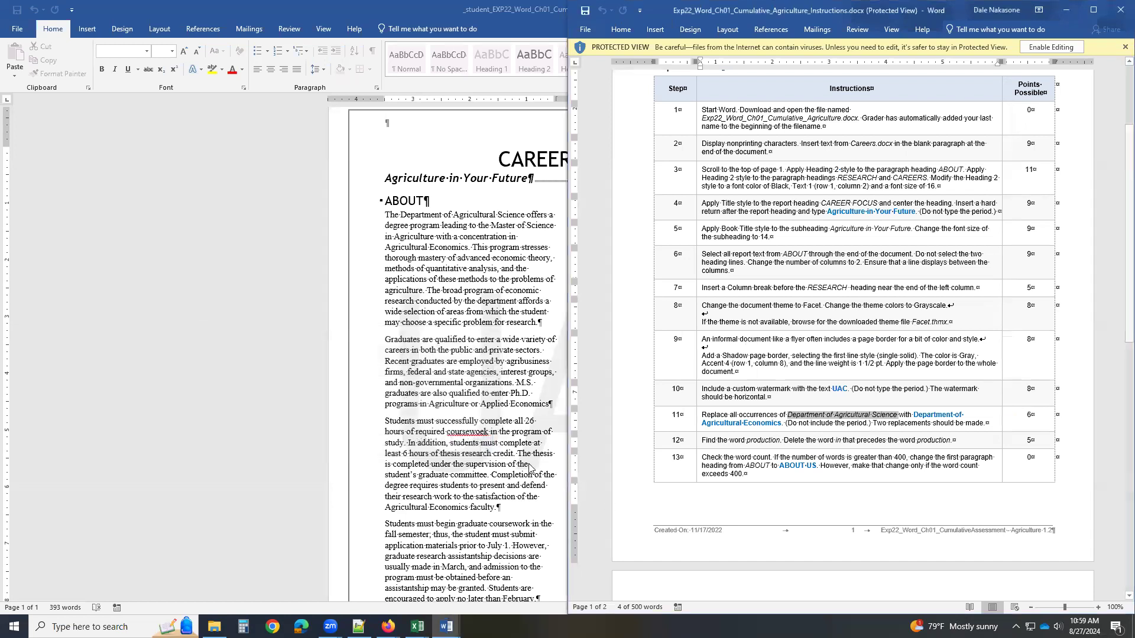
key("super+Up")
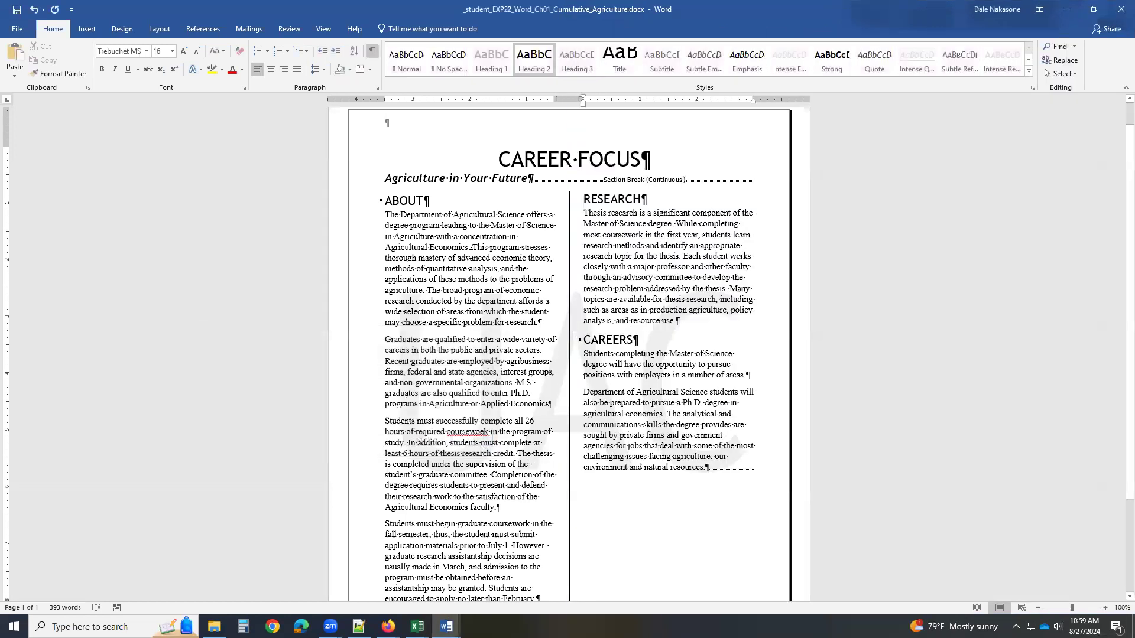
Step: Re-paste the phrase into Replace and recheck its wording in step 11 of the instructions
left_click(1062, 60)
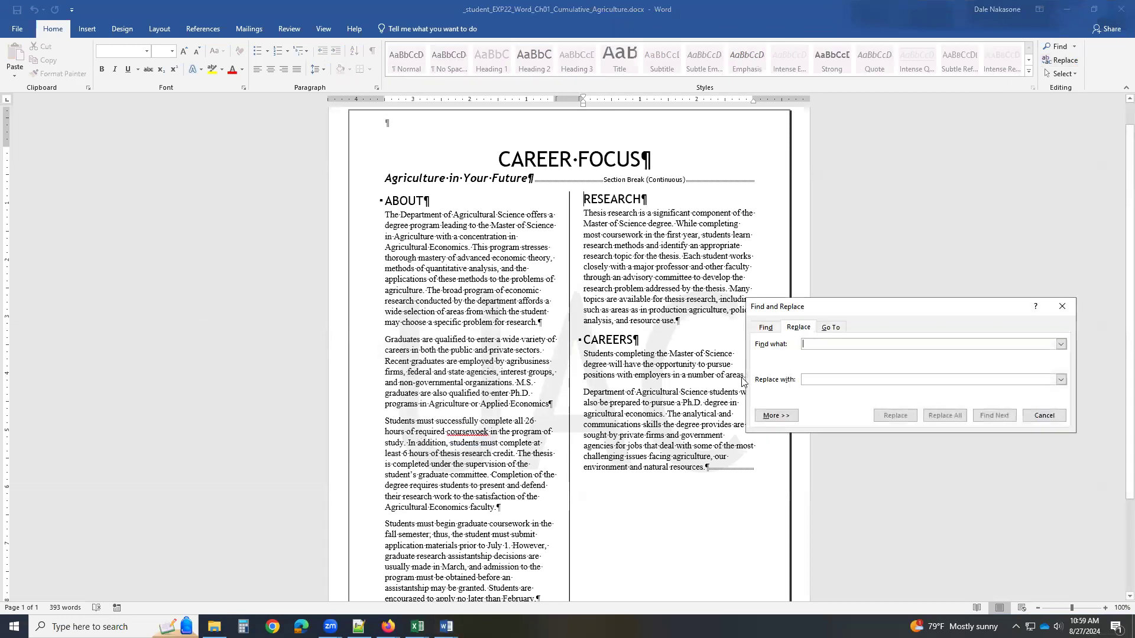
key("ctrl+v")
left_click(847, 381)
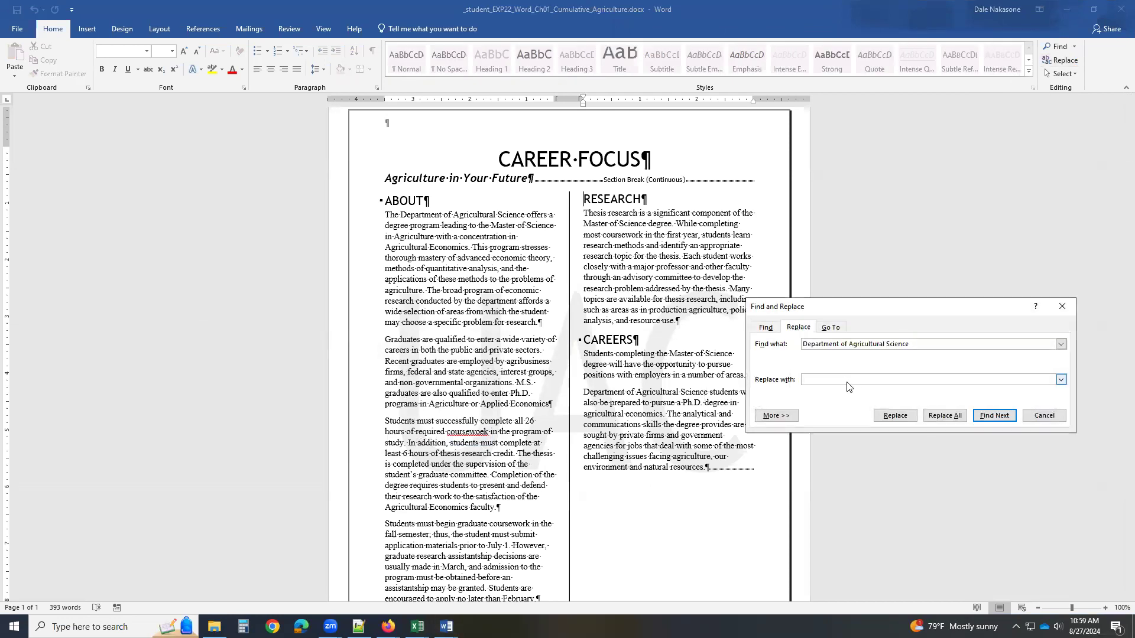
key("ctrl+v")
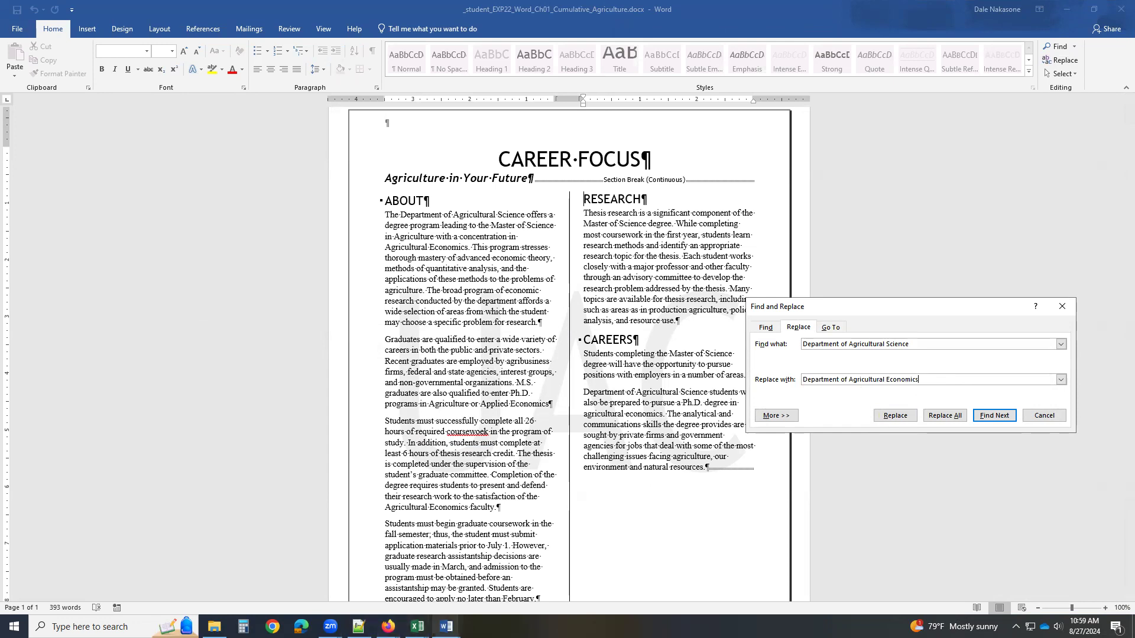
left_click(447, 626)
left_click(423, 585)
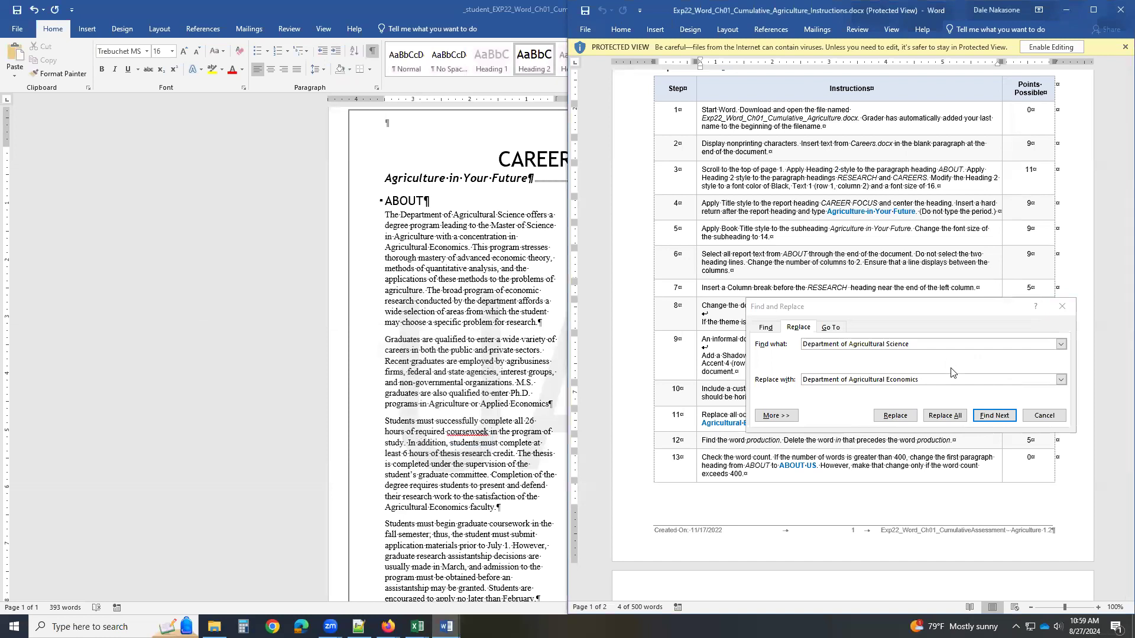
left_click(1044, 416)
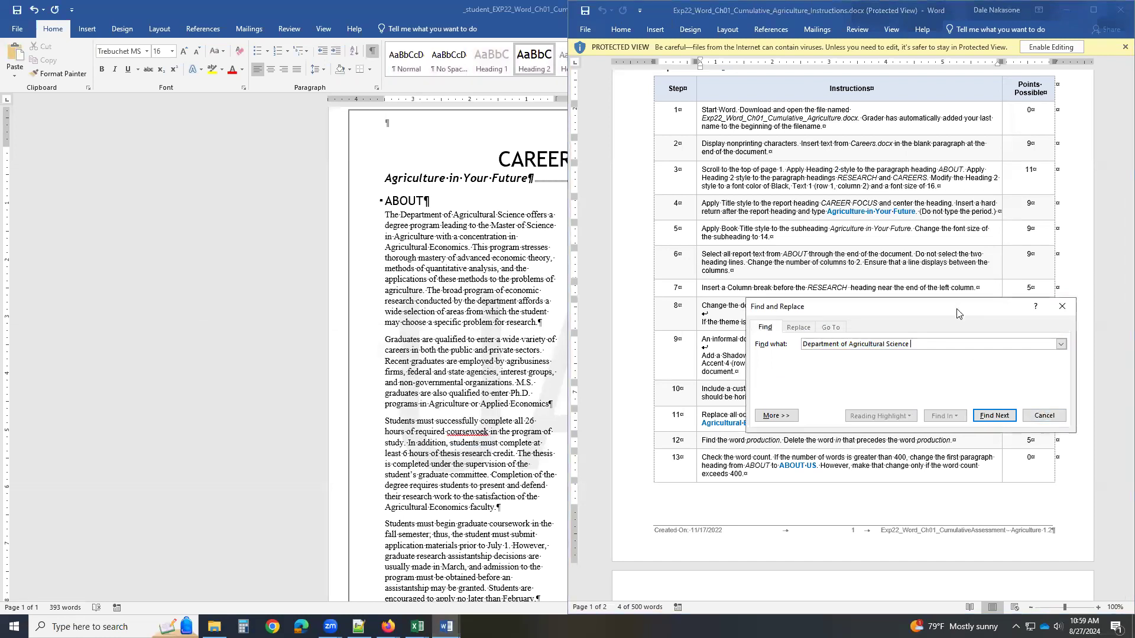
key("Return")
key("ctrl+c")
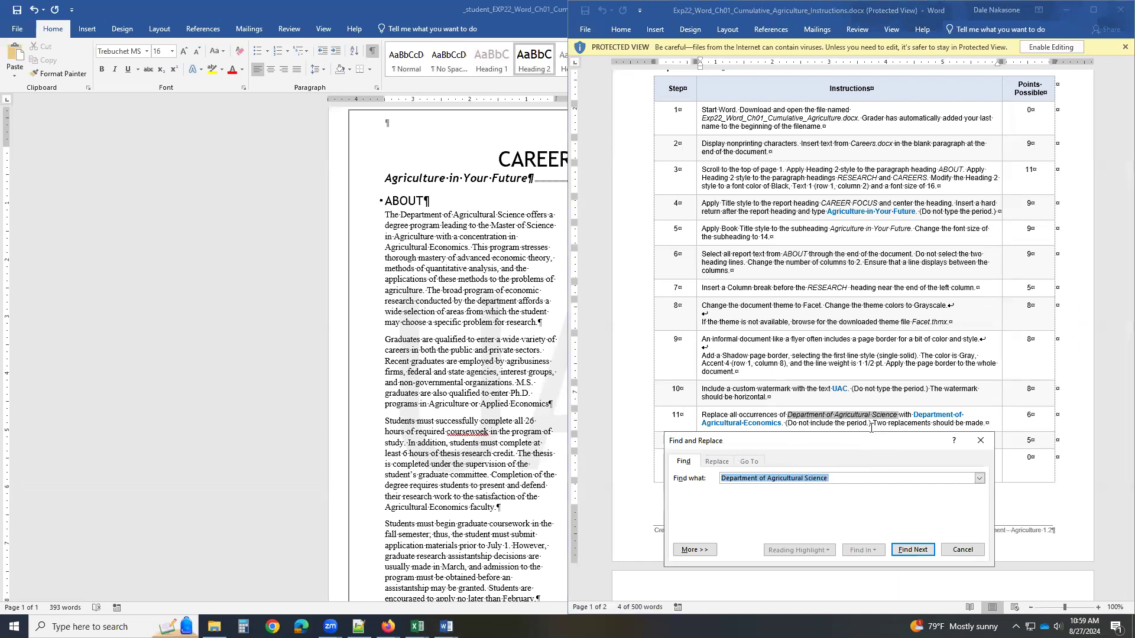
left_click(974, 549)
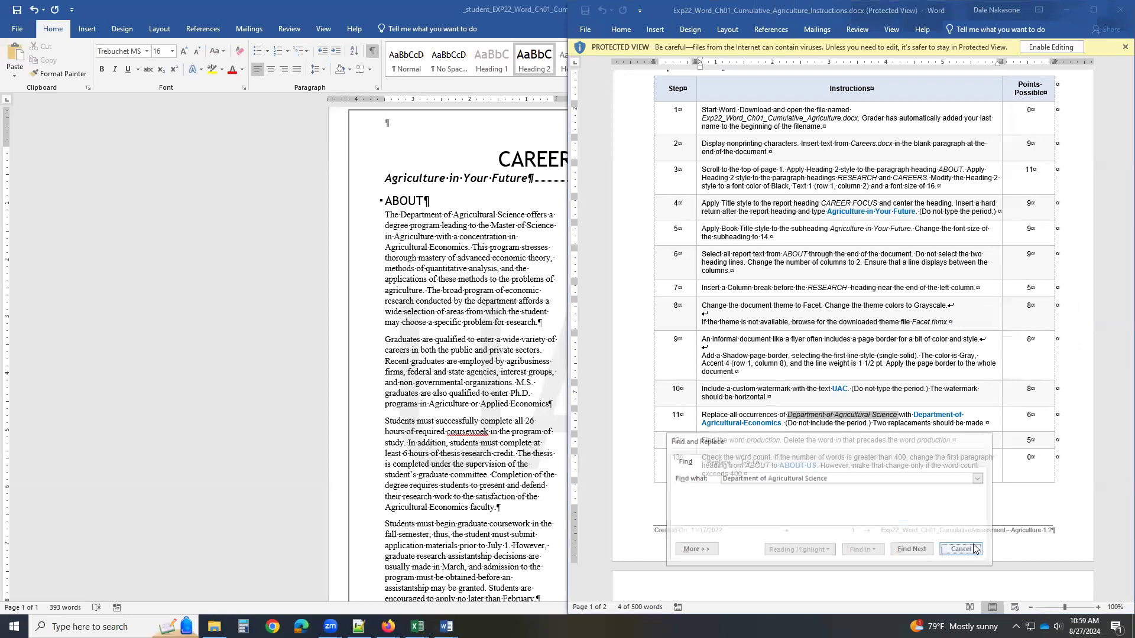
left_click(562, 430)
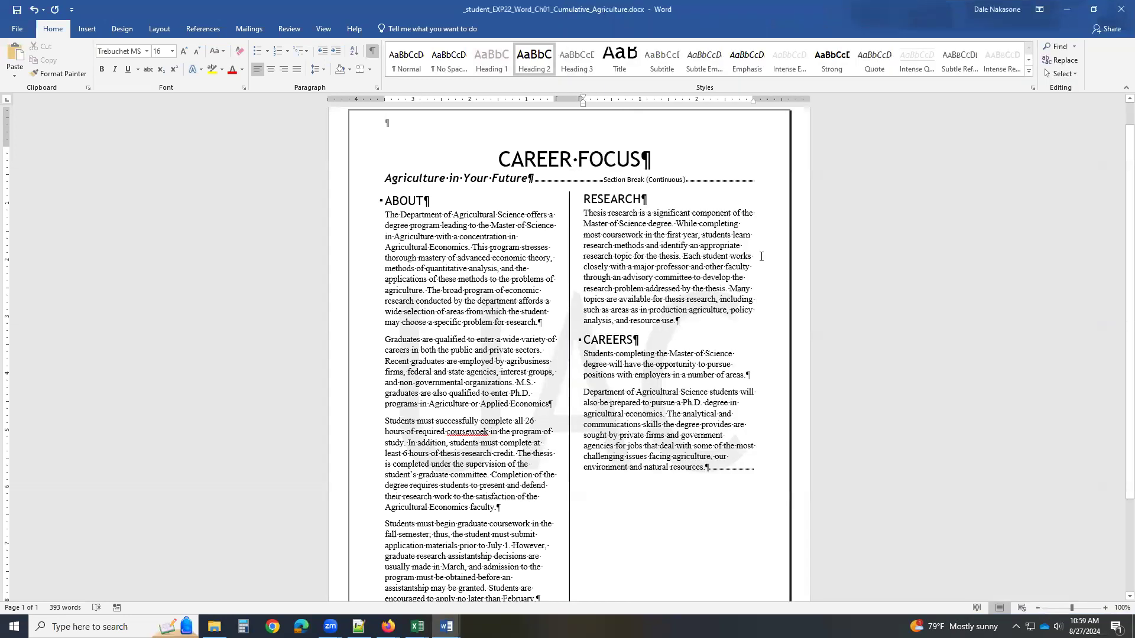
Step: Replace All occurrences with 'Department of Agricultural Economics', confirming two replacements
left_click(1061, 59)
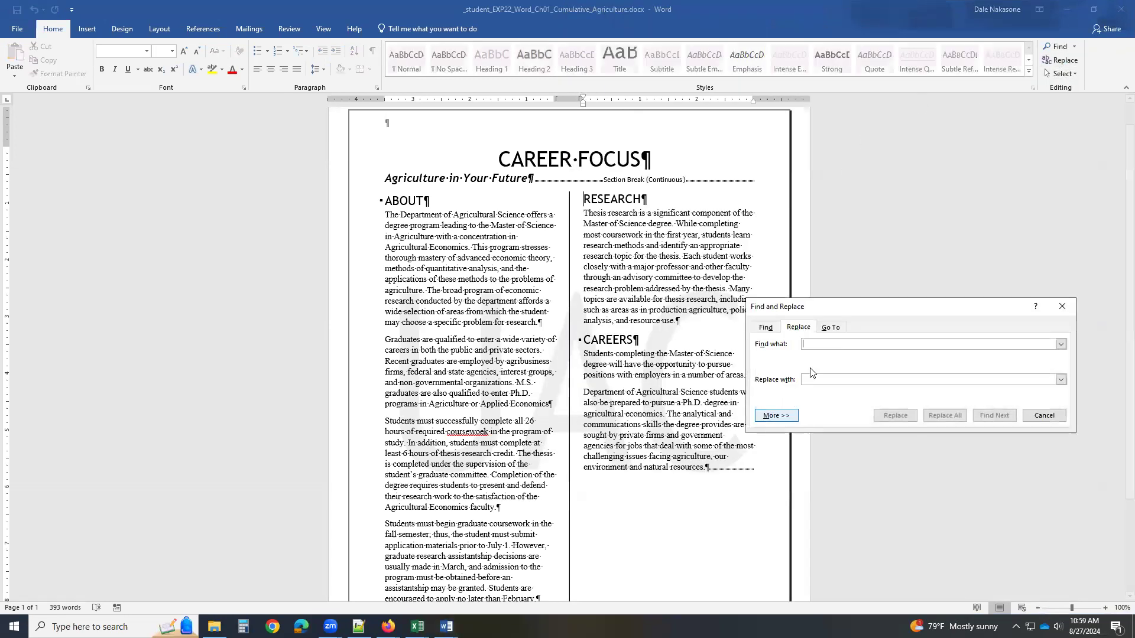
key("ctrl+v")
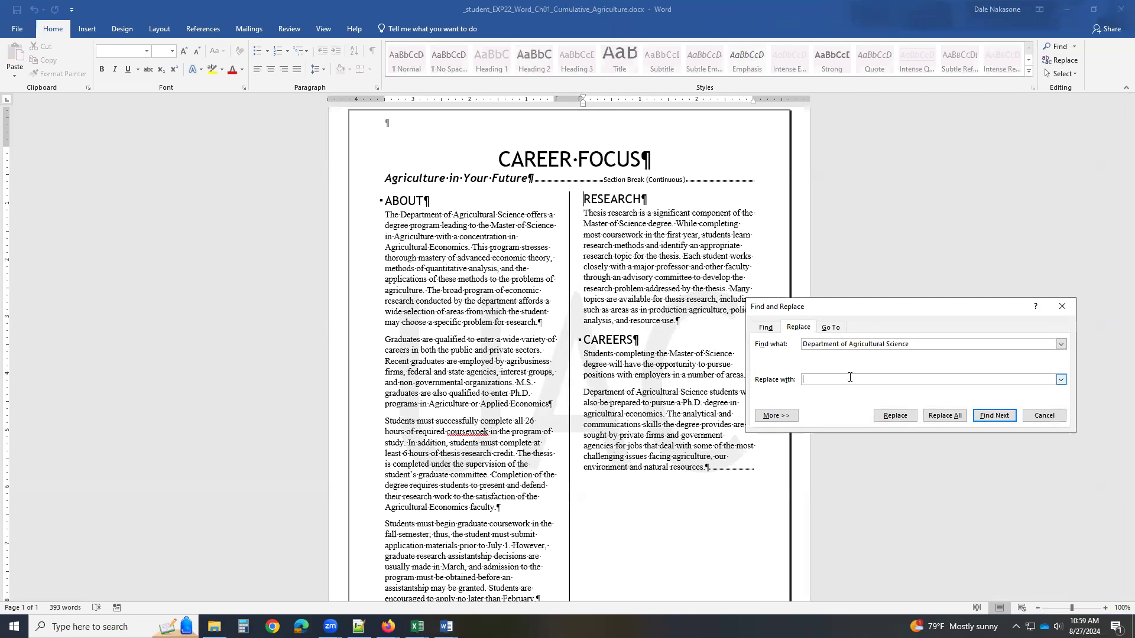
key("ctrl+v")
type("Ec")
left_click(926, 340)
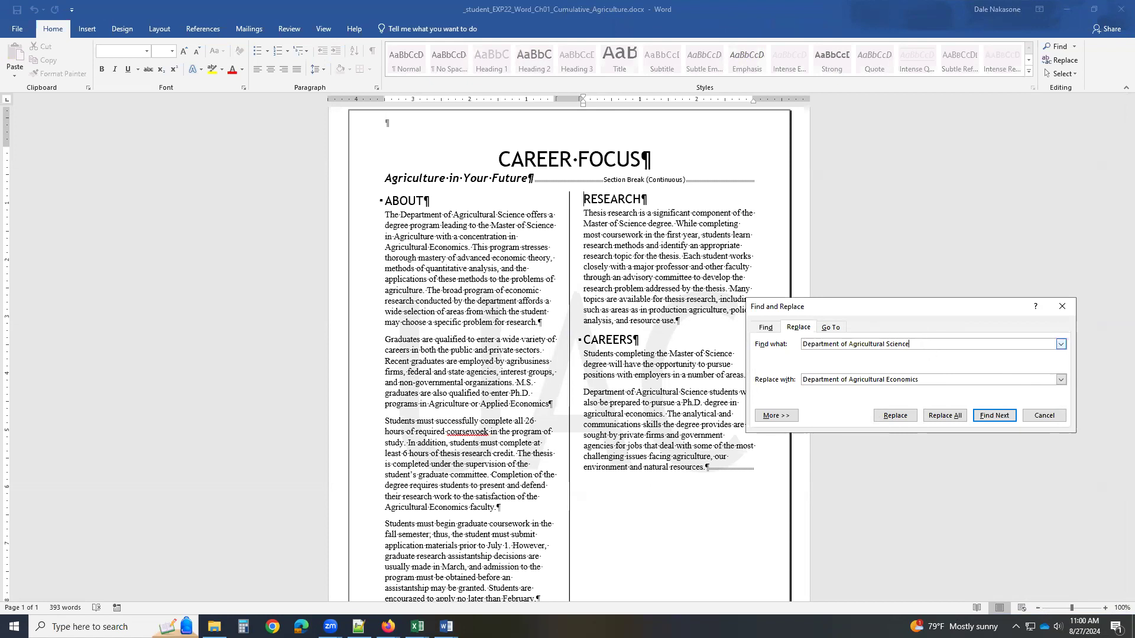
left_click(927, 377)
key("BackSpace")
left_click(945, 416)
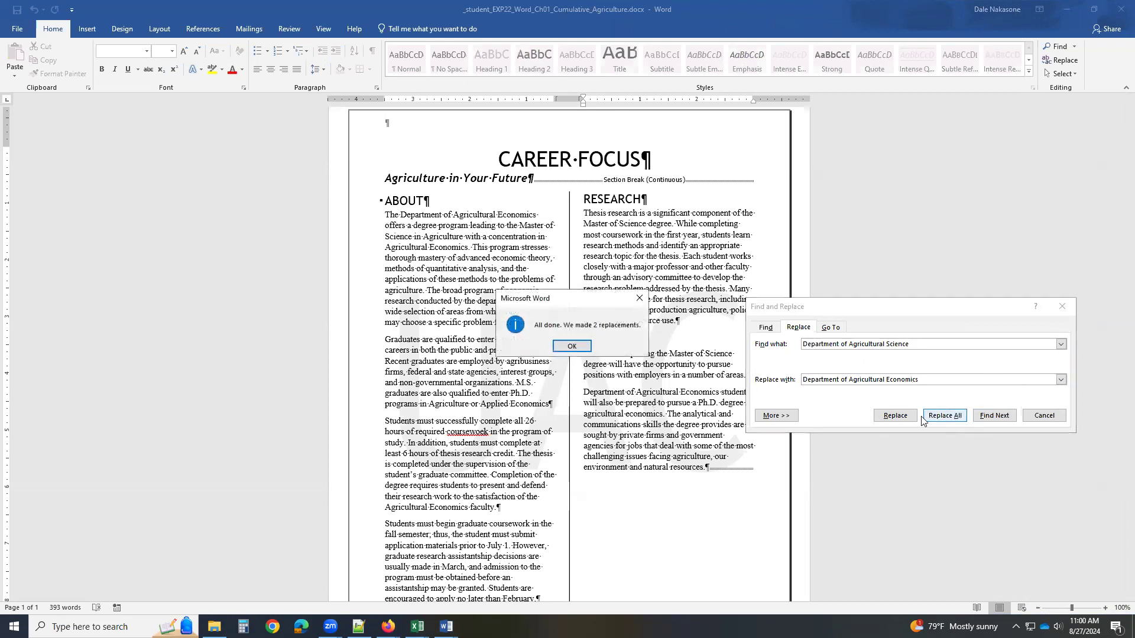
left_click(571, 346)
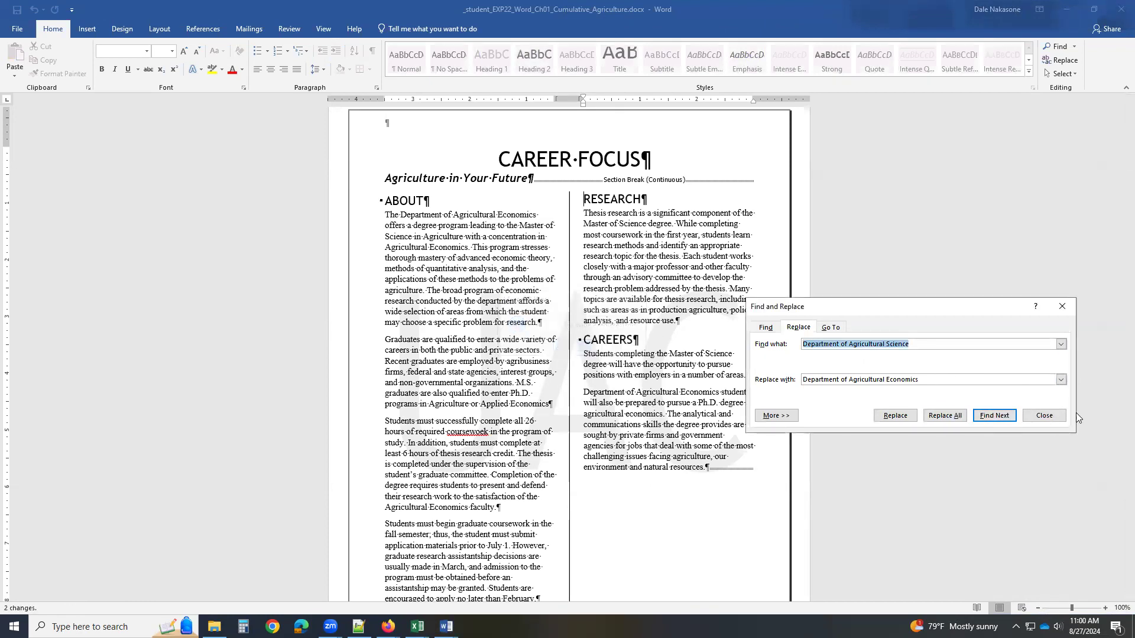
left_click(1038, 416)
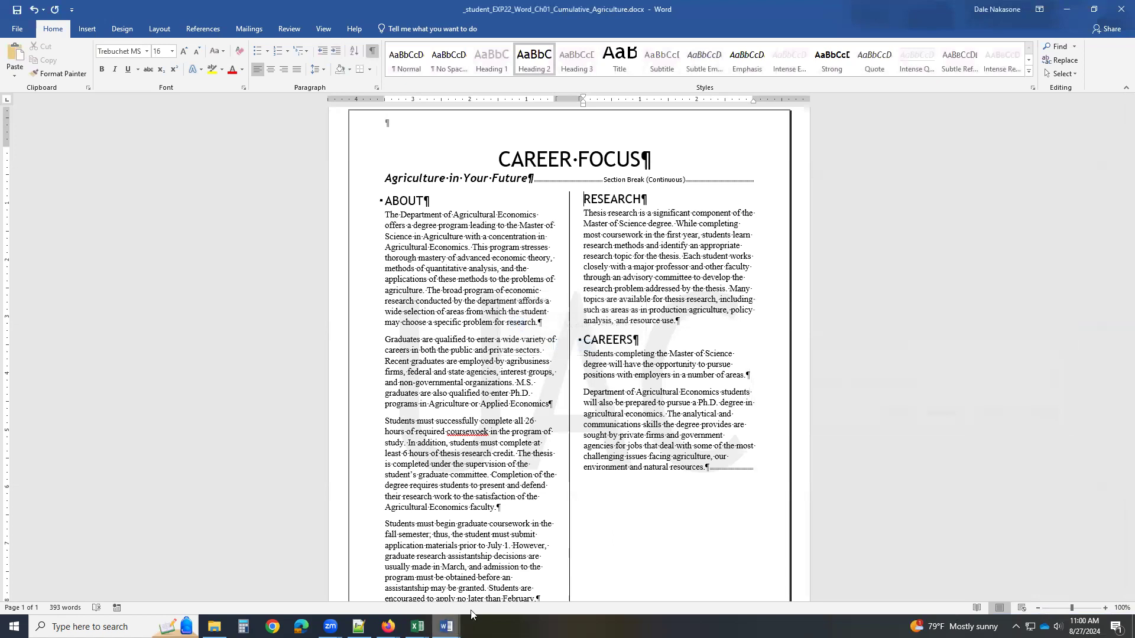
Step: Snap the career document to the left half of the screen
left_click(1066, 9)
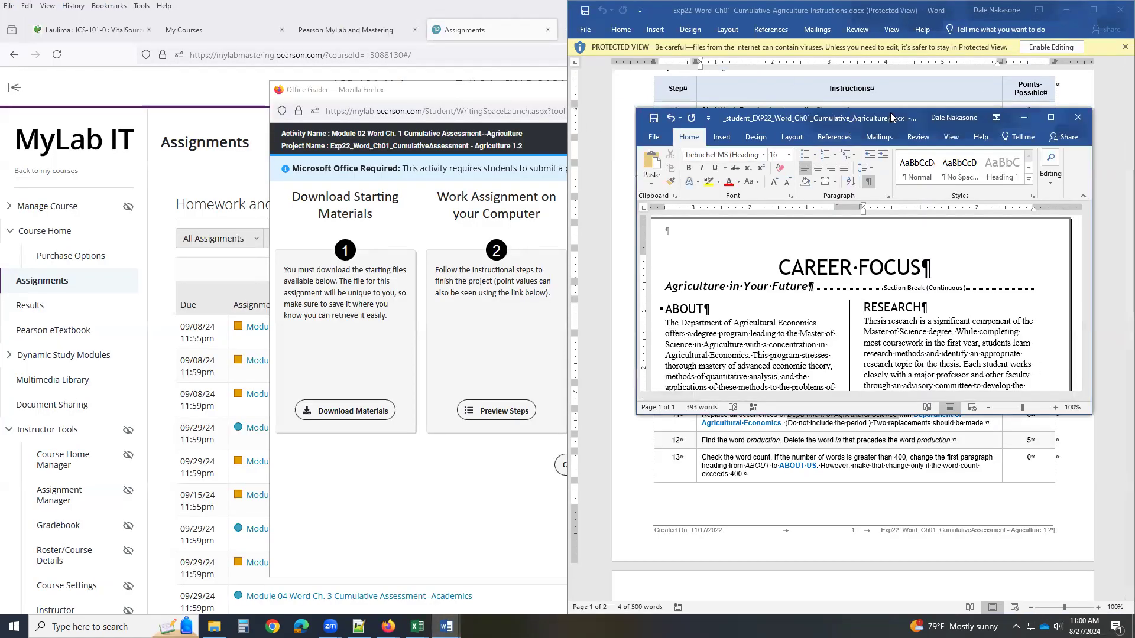
left_click_drag(877, 121, 37, 83)
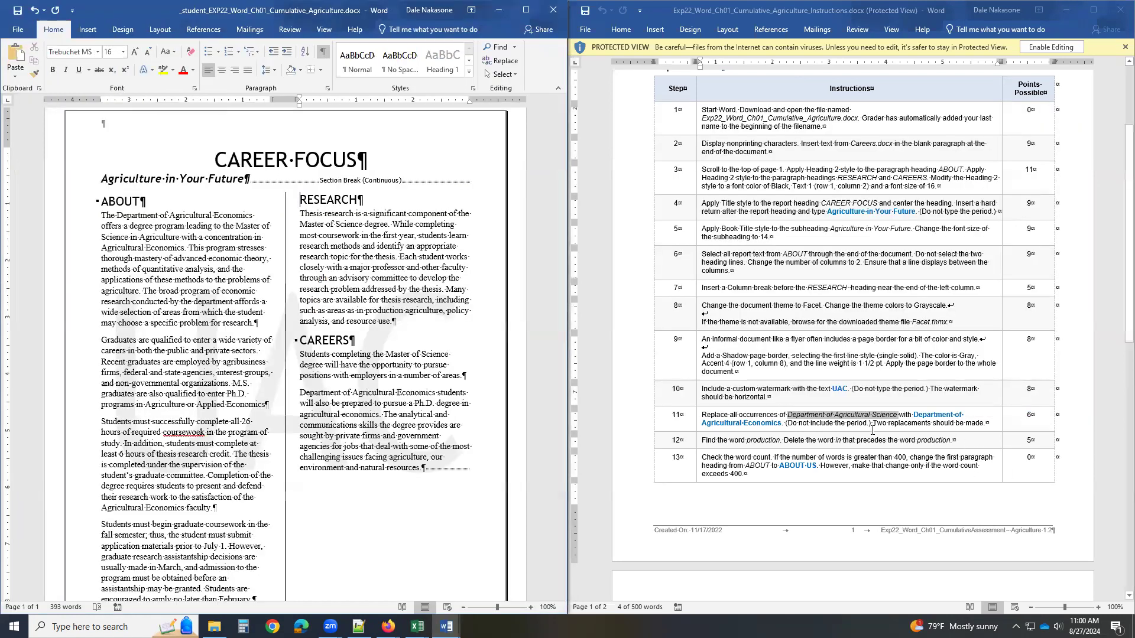
scroll(872, 430, "down", 1)
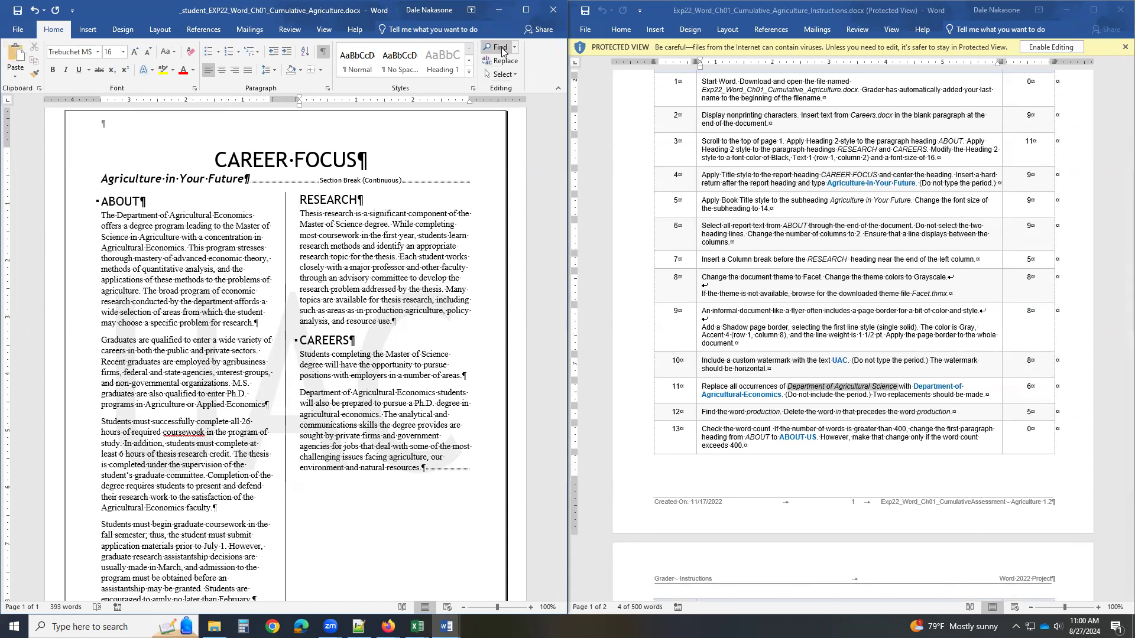
Step: Find 'production' in the Navigation pane and delete the preceding word 'in'
left_click(500, 47)
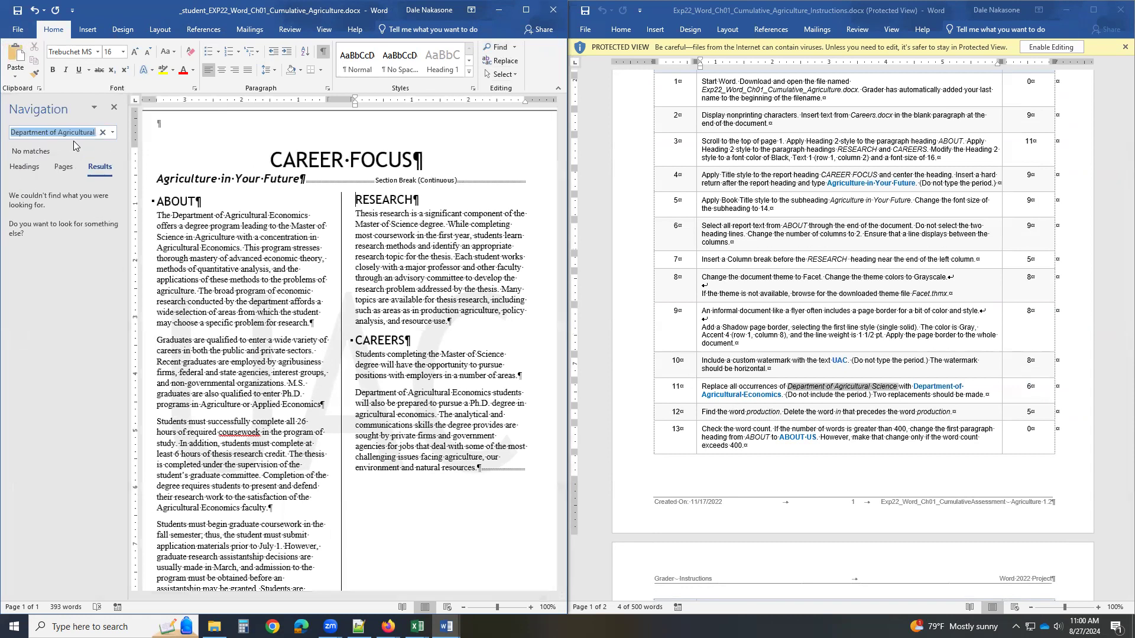
type("production")
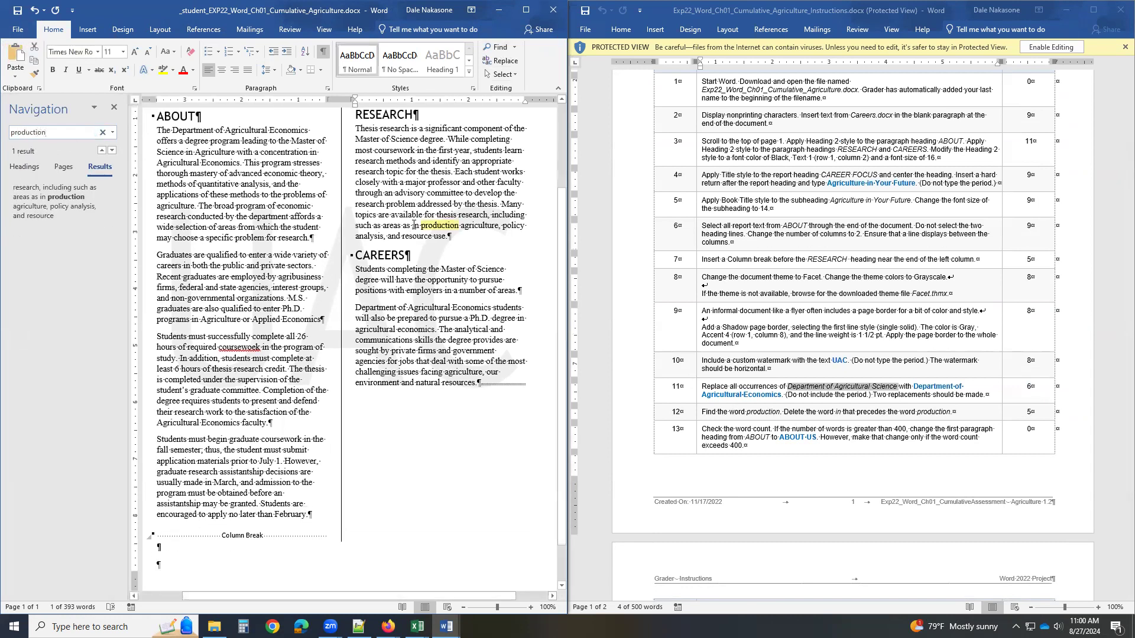
left_click(419, 225)
key("BackSpace")
key("BackSpace")
key("BackSpace")
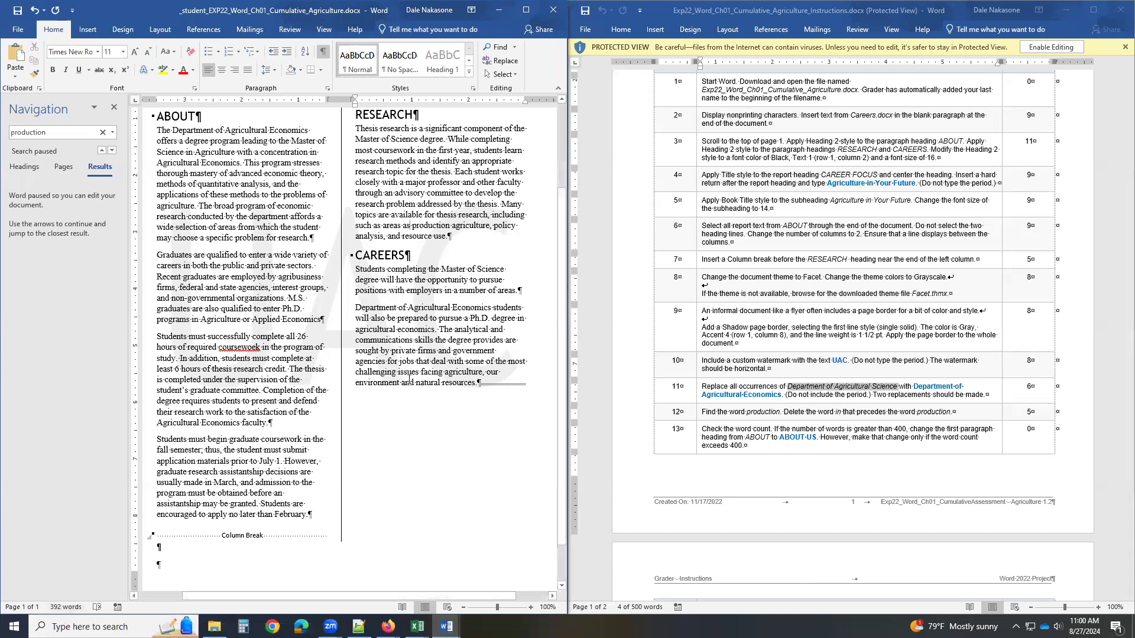
scroll(827, 472, "down", 6)
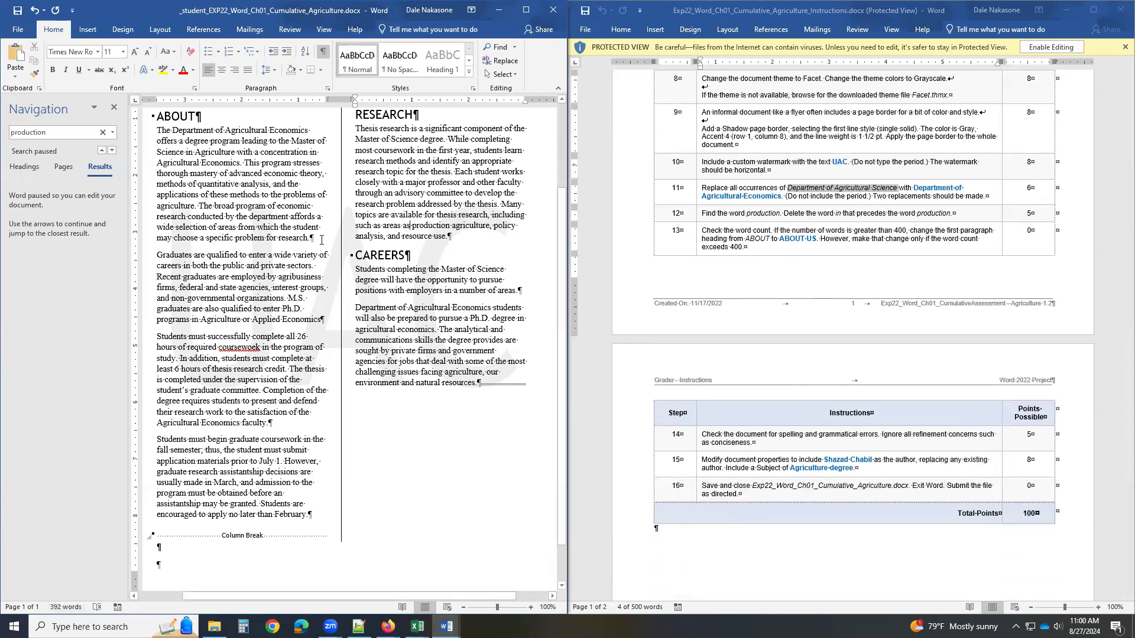
Step: Close the Navigation pane and run Spelling & Grammar, correcting coursewoek to coursework
left_click(290, 30)
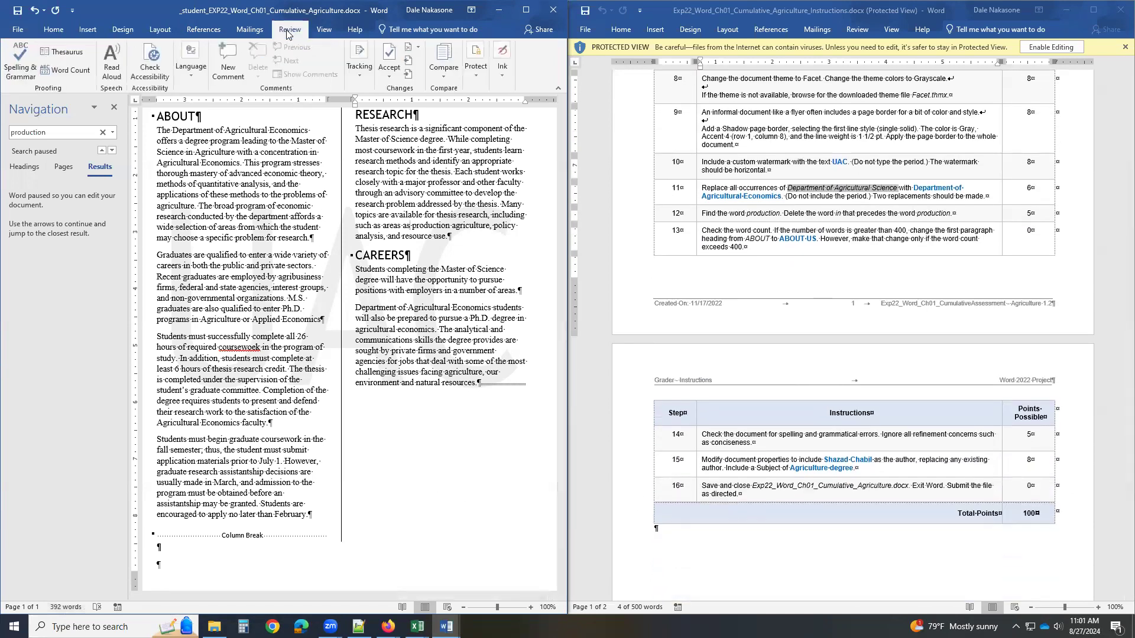
left_click(115, 109)
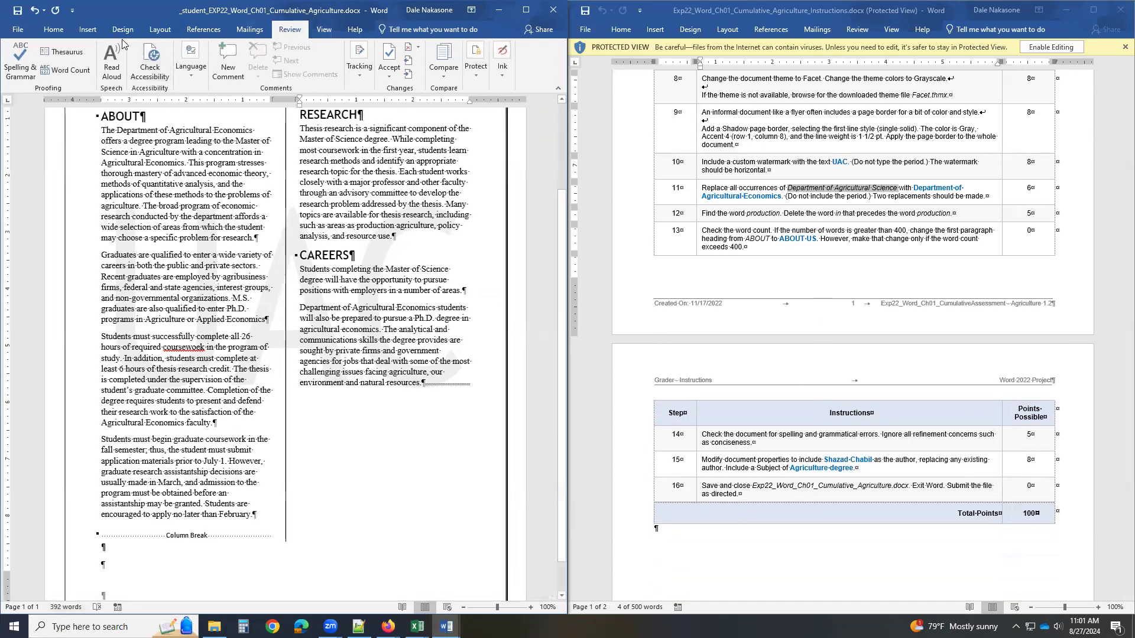
left_click(13, 67)
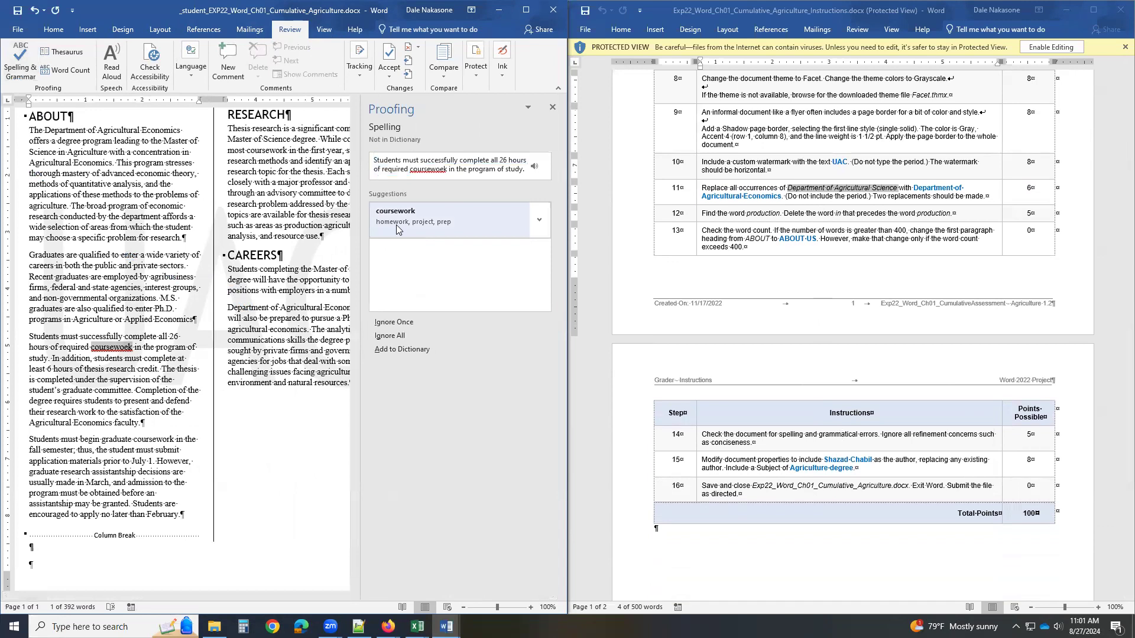
left_click(396, 229)
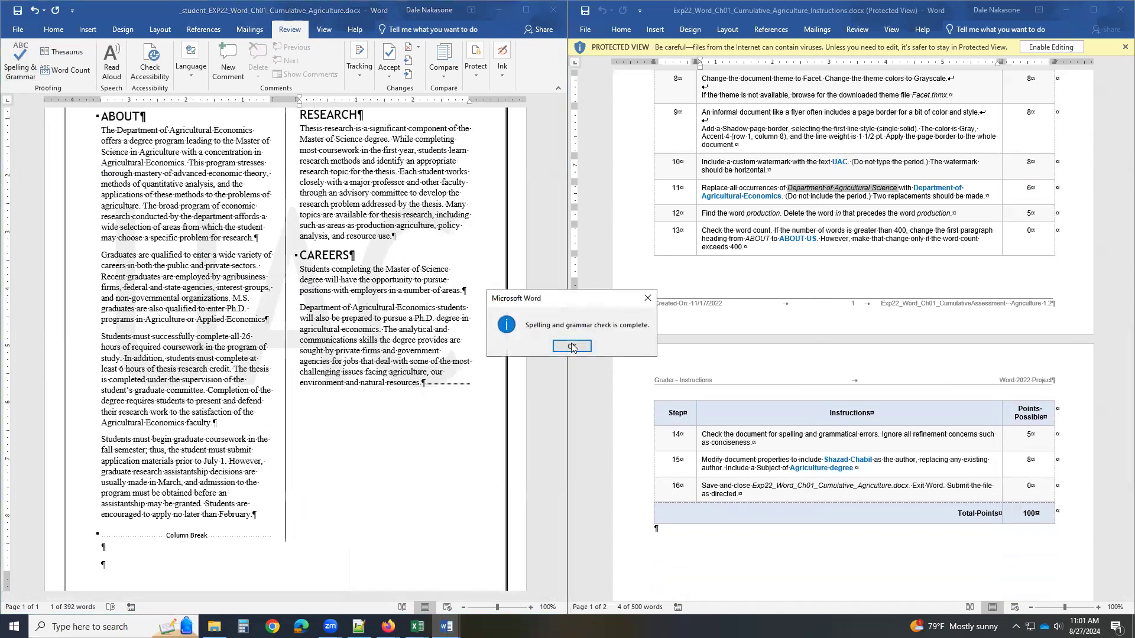
left_click(572, 347)
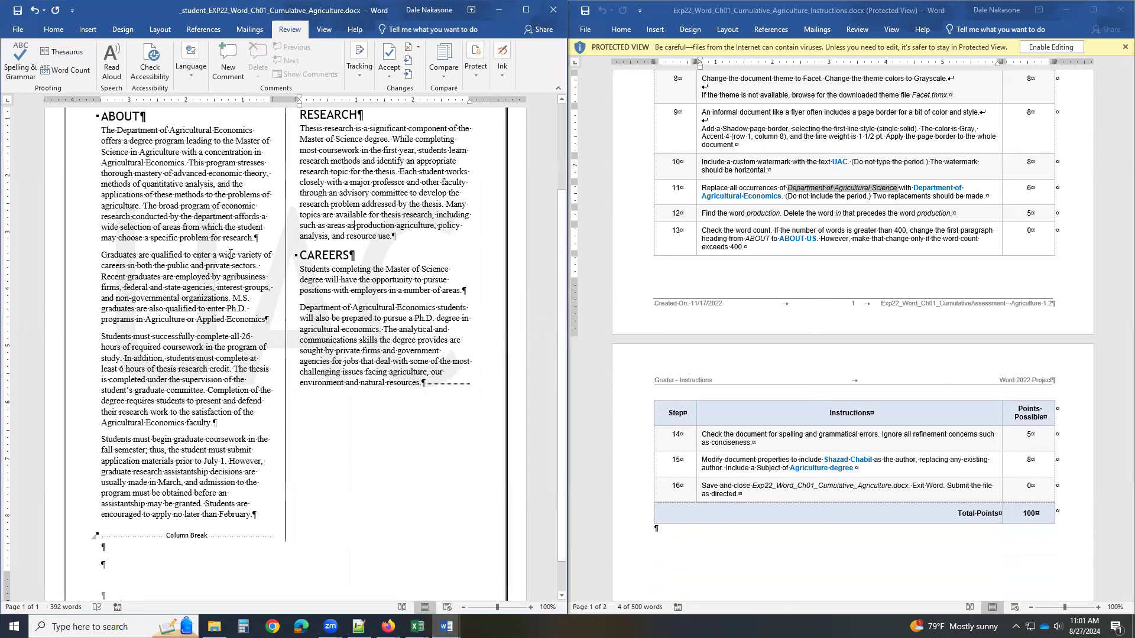
Step: Add the required person as author and remove Exploring Series from the authors
left_click(17, 30)
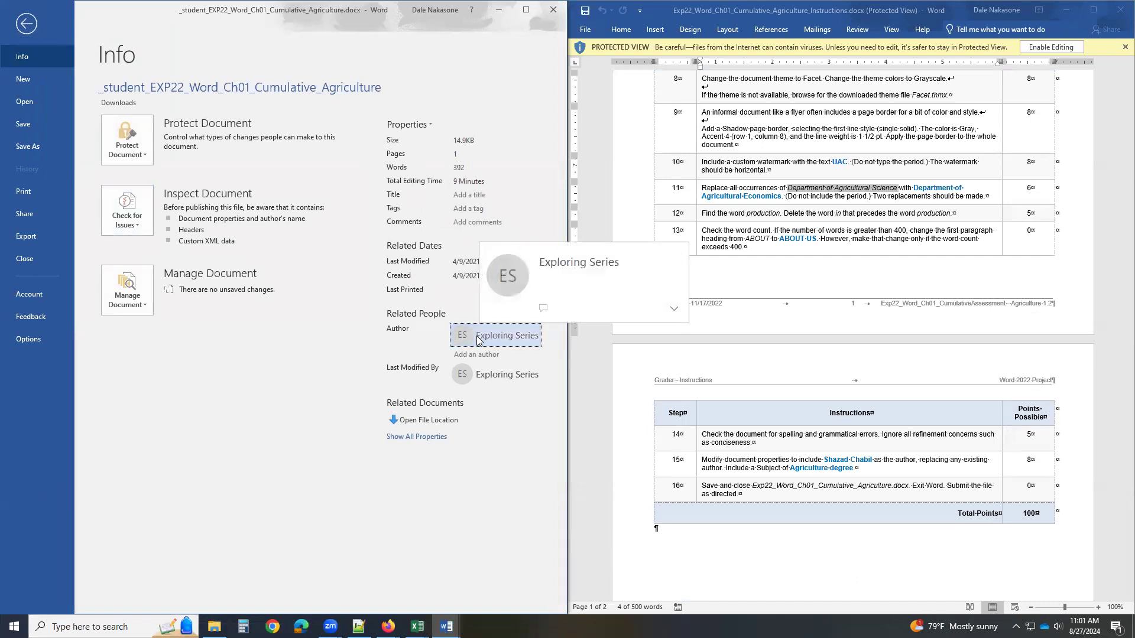
left_click(474, 354)
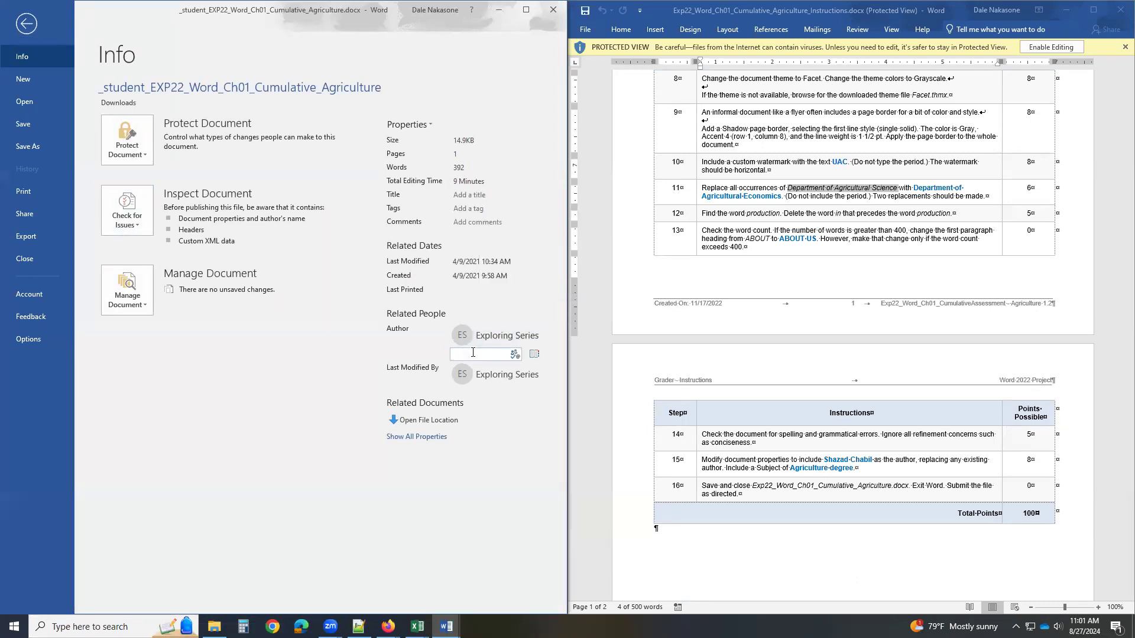
type("Sha")
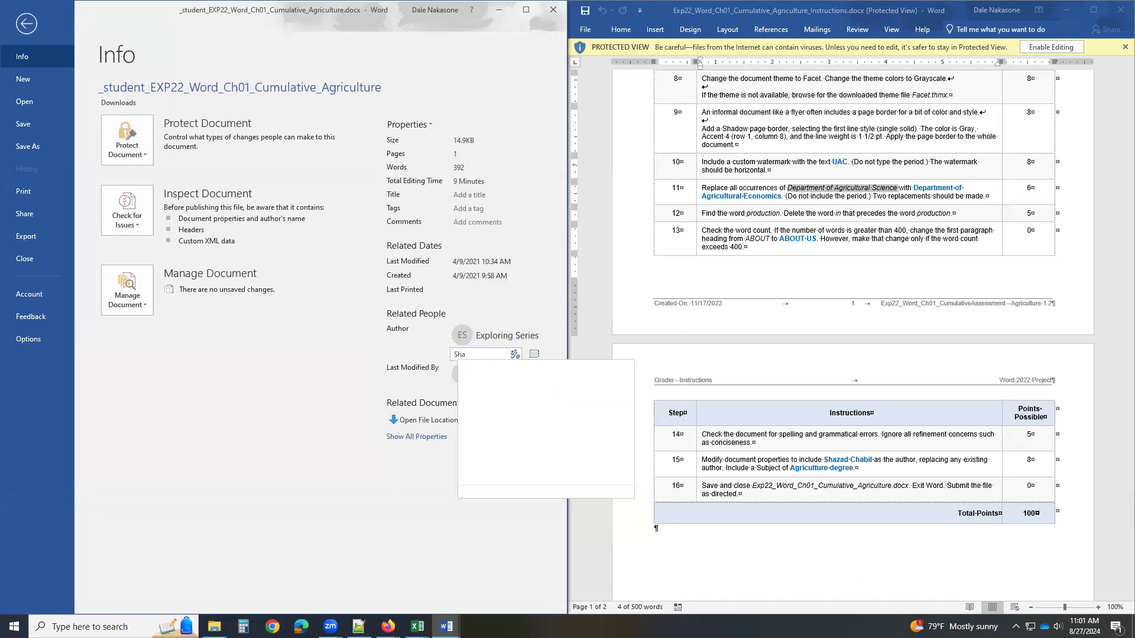
type("bil")
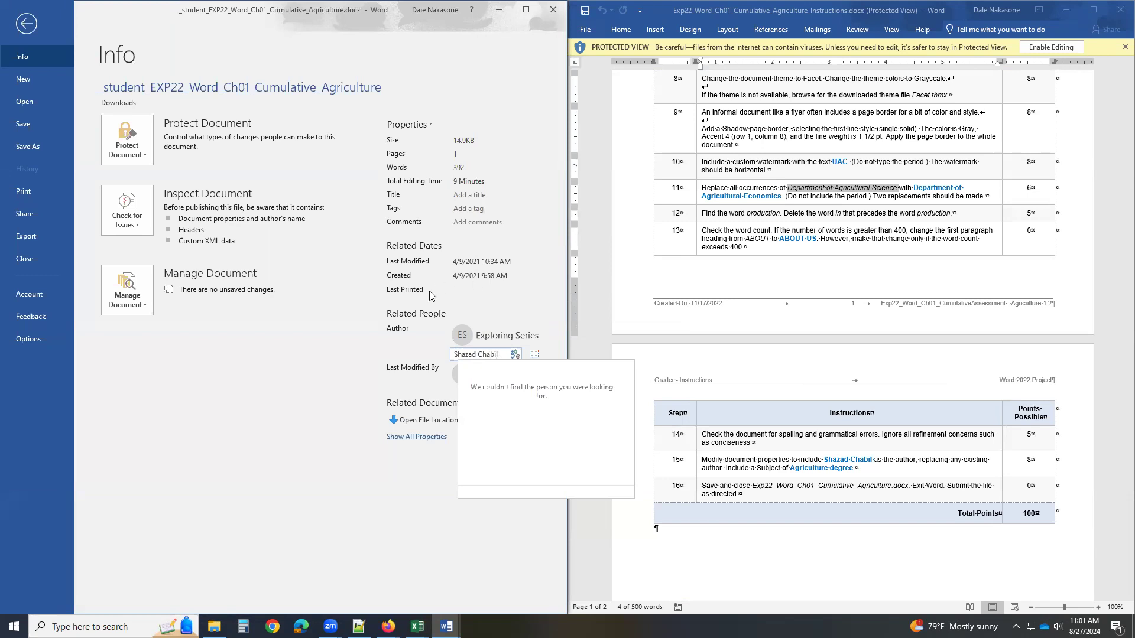
left_click(543, 263)
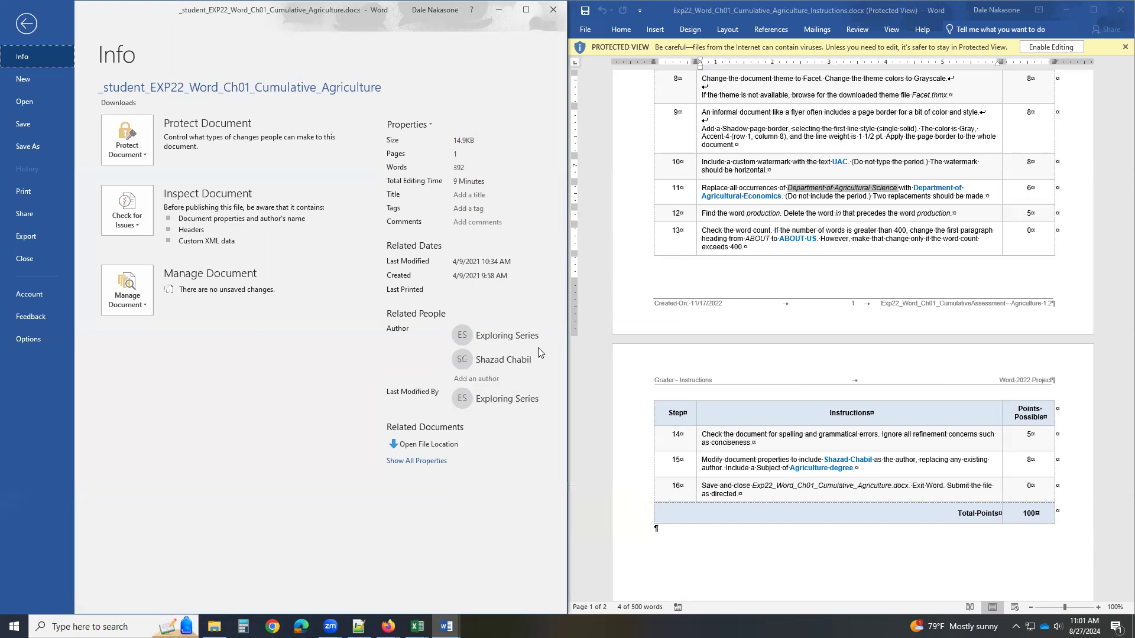
right_click(502, 339)
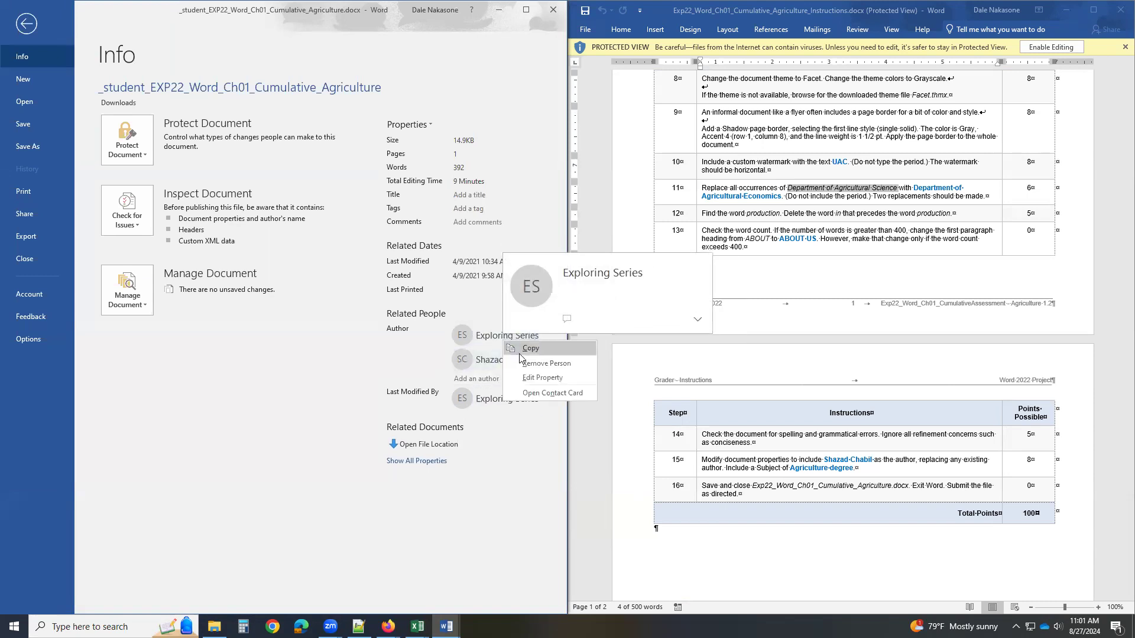
left_click(546, 363)
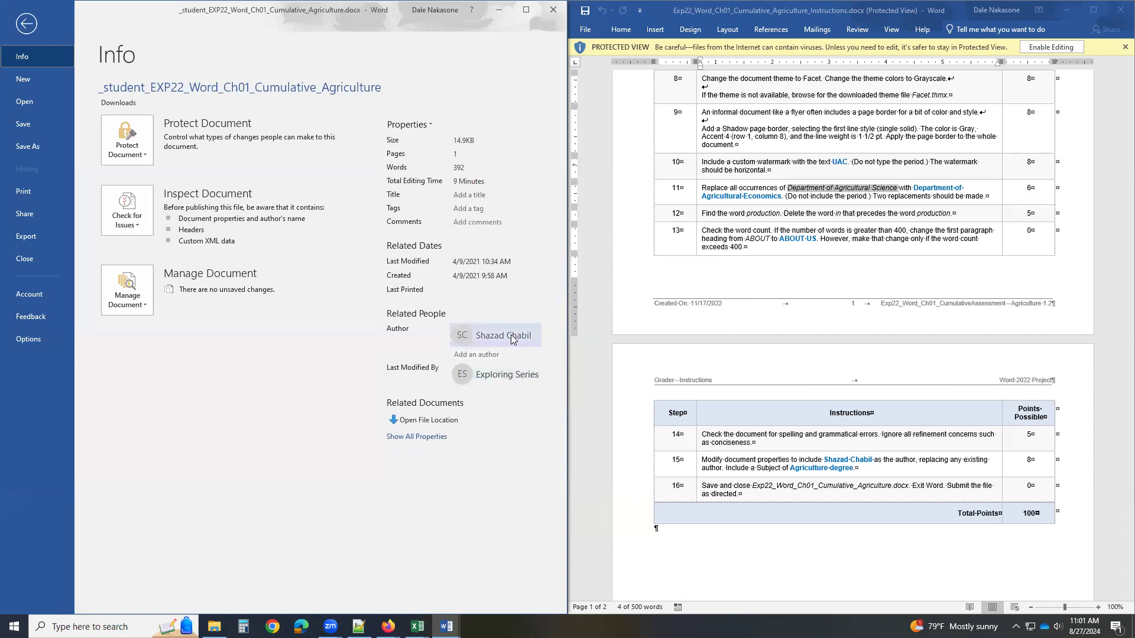
mouse_move(539, 336)
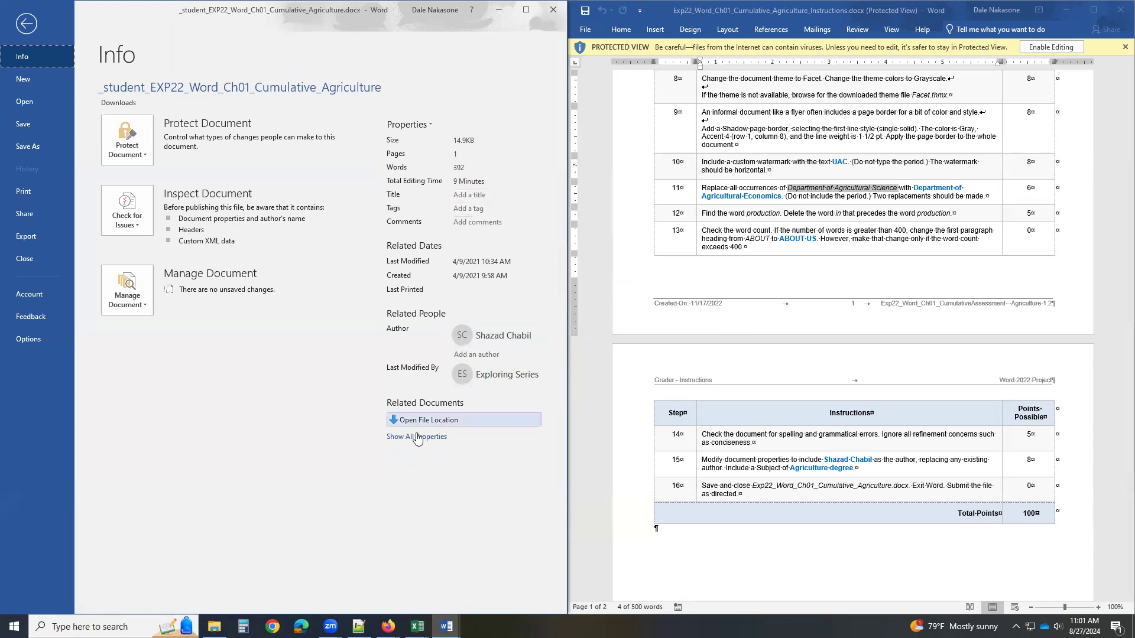
Step: Set the Subject property to 'Agriculture degree' and save the document
left_click(417, 436)
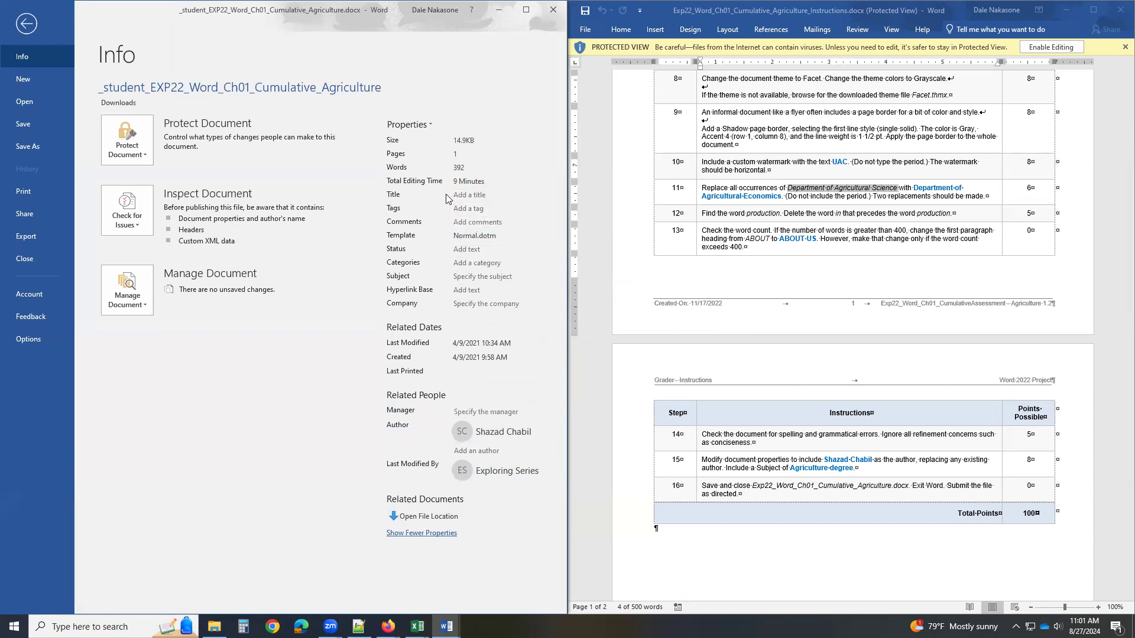
left_click(484, 279)
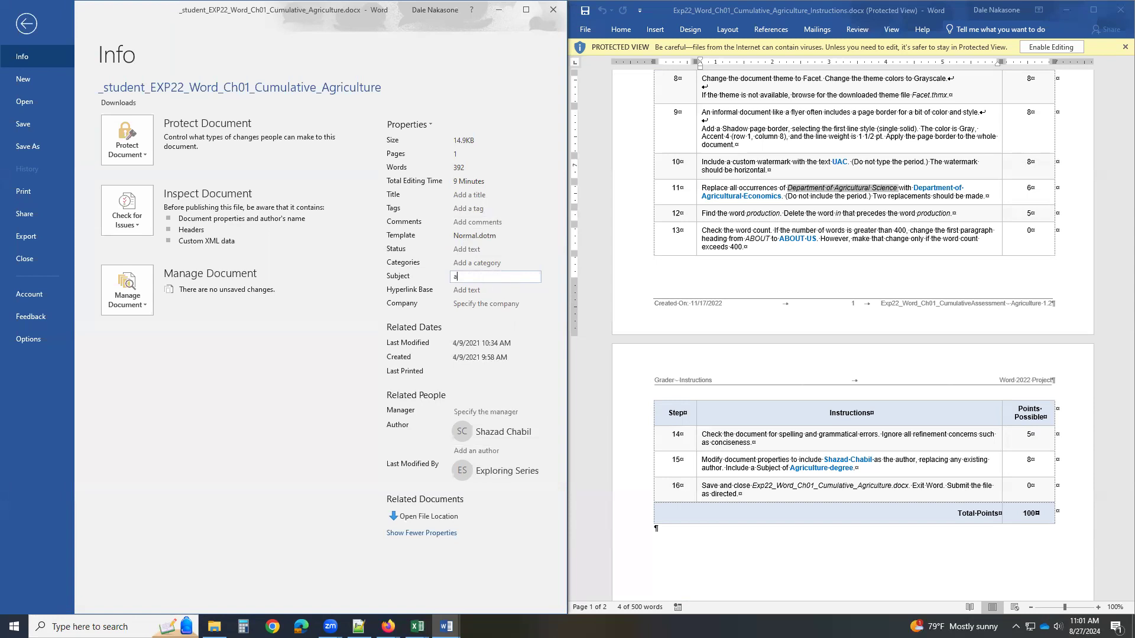
type("a")
key("BackSpace")
type("Agriculture degree")
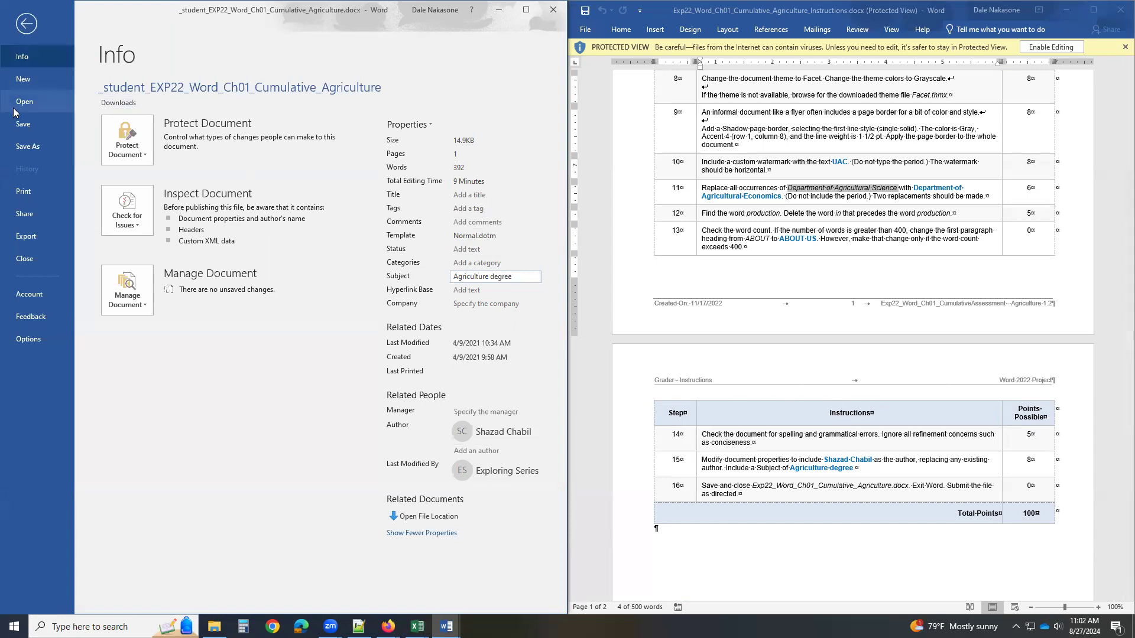
left_click(23, 125)
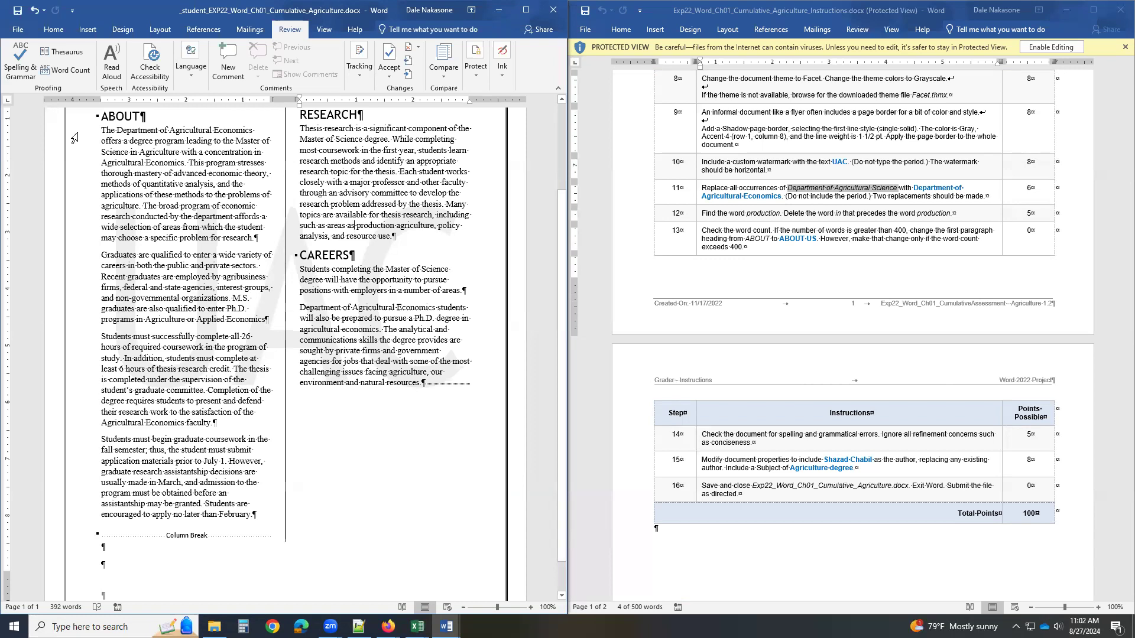
left_click(18, 30)
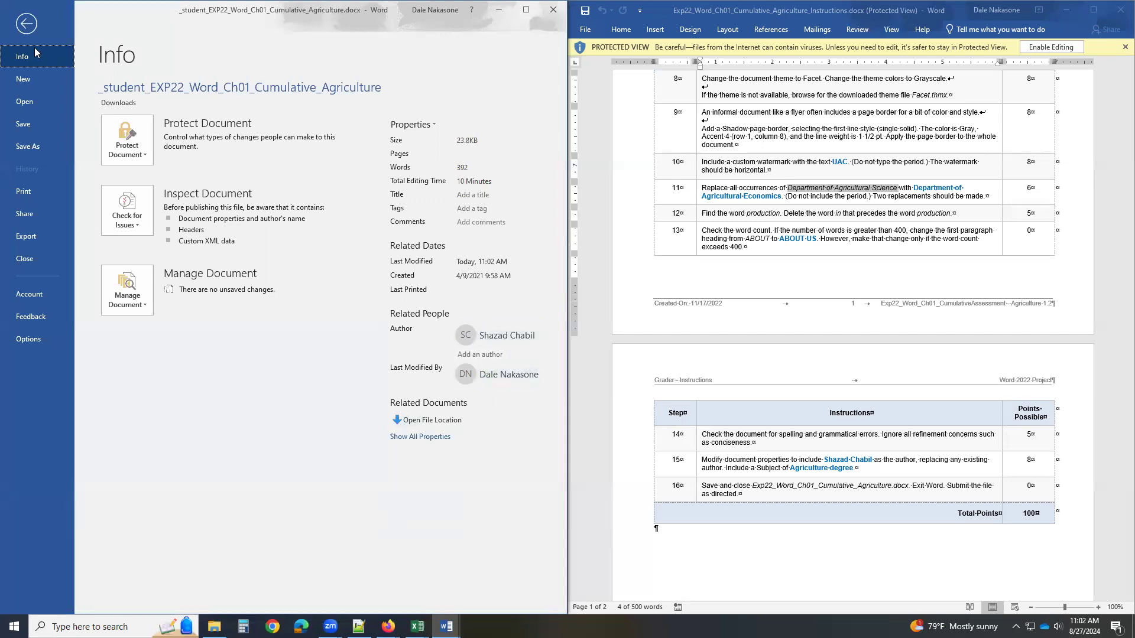
left_click(26, 24)
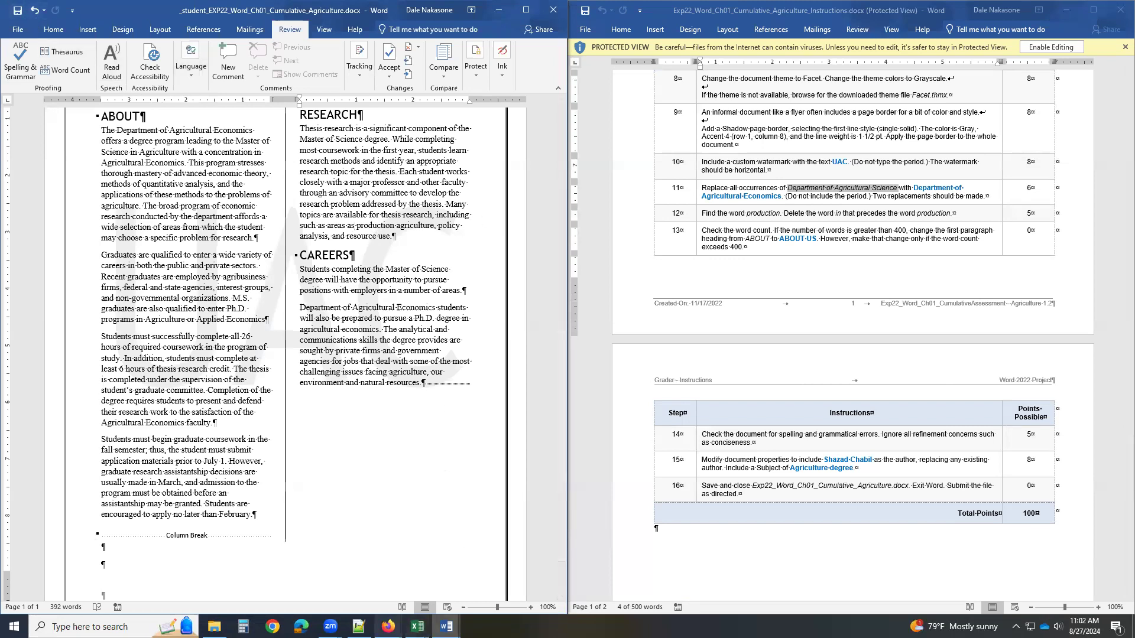
Step: Upload the finished Agriculture .docx file in the Office Grader
left_click(388, 626)
left_click(442, 580)
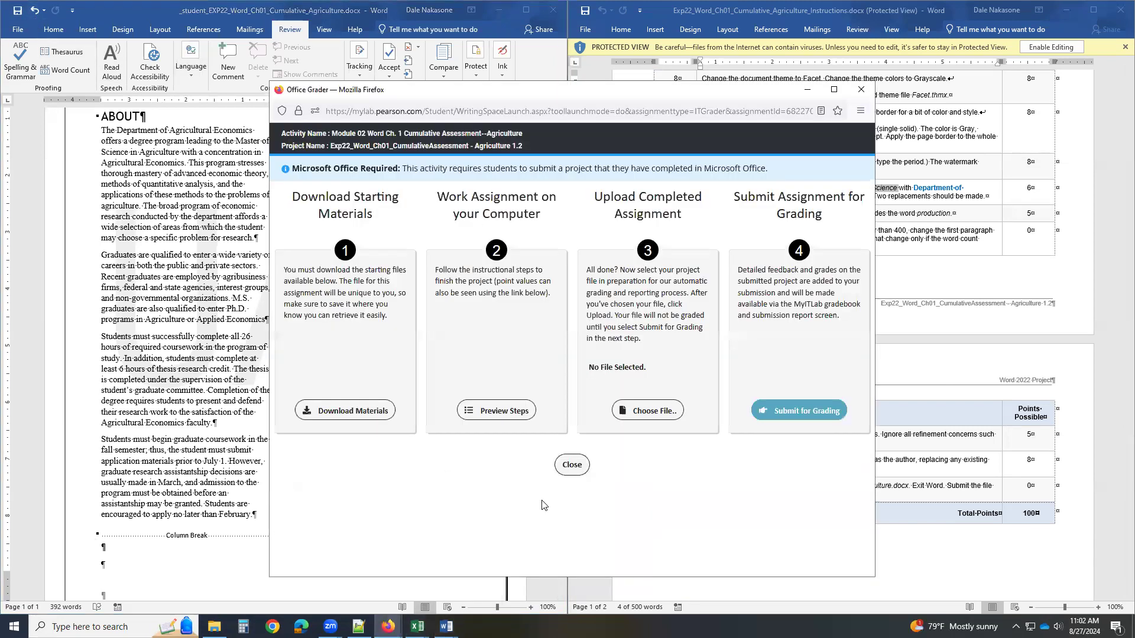
left_click(667, 414)
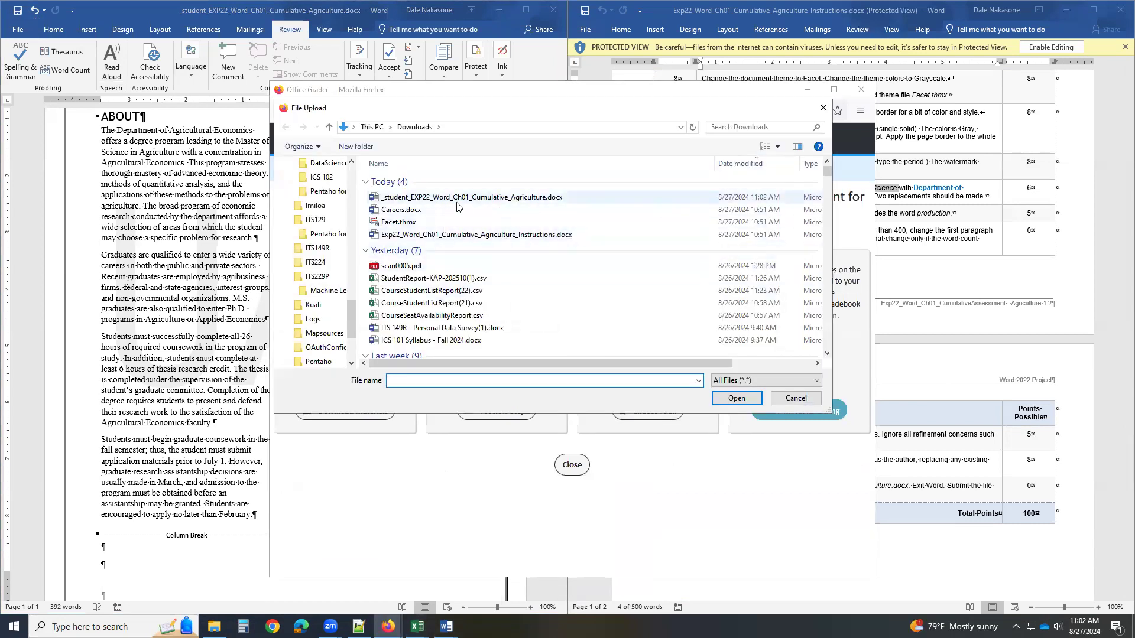
left_click(798, 197)
left_click(736, 399)
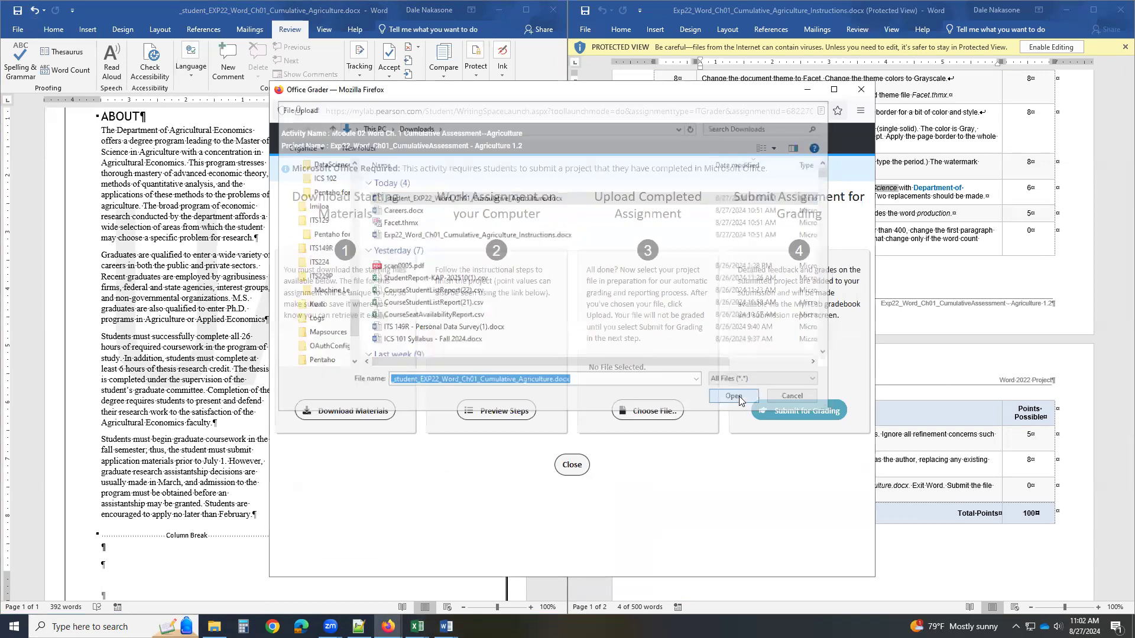
left_click(603, 410)
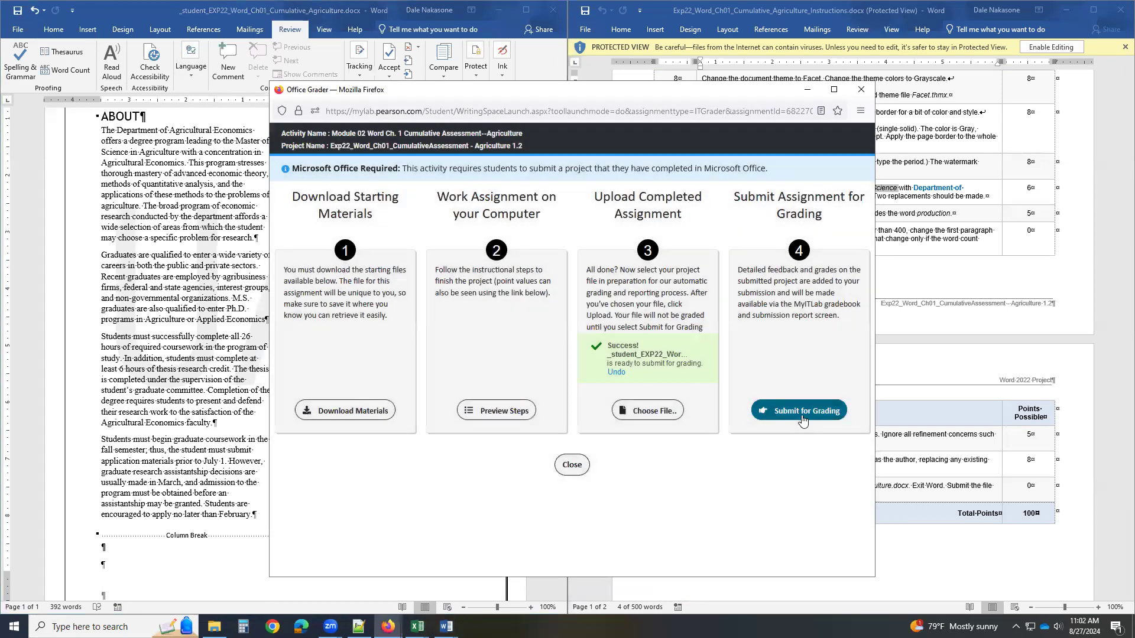
Step: Submit it for grading and open the Module 02 Word Ch. 1 summary showing 100%
left_click(805, 413)
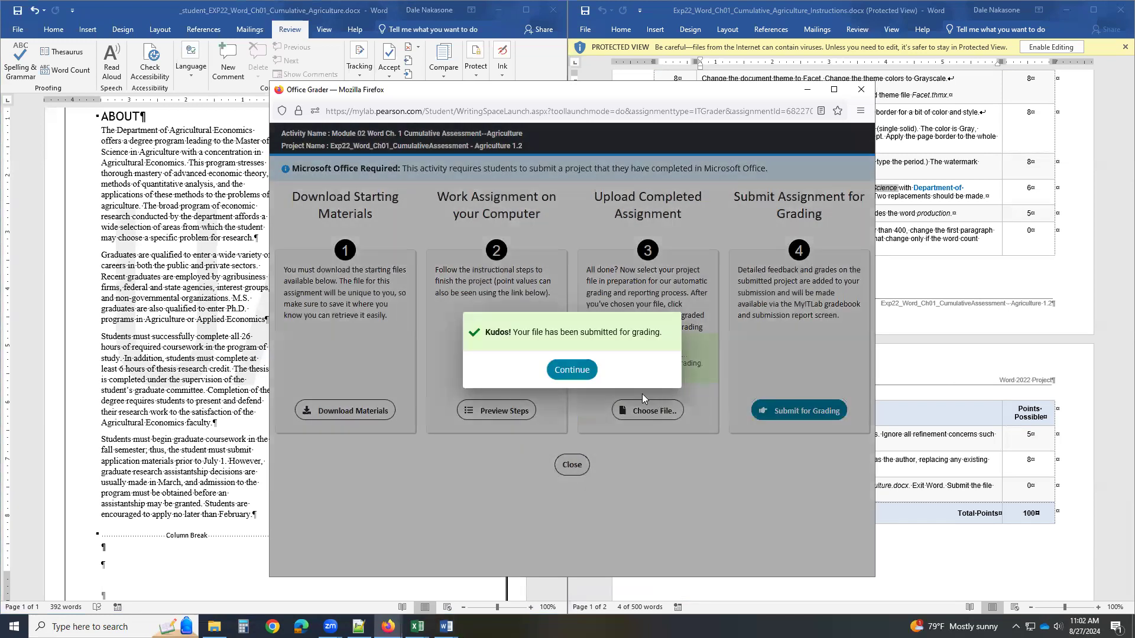
left_click(558, 369)
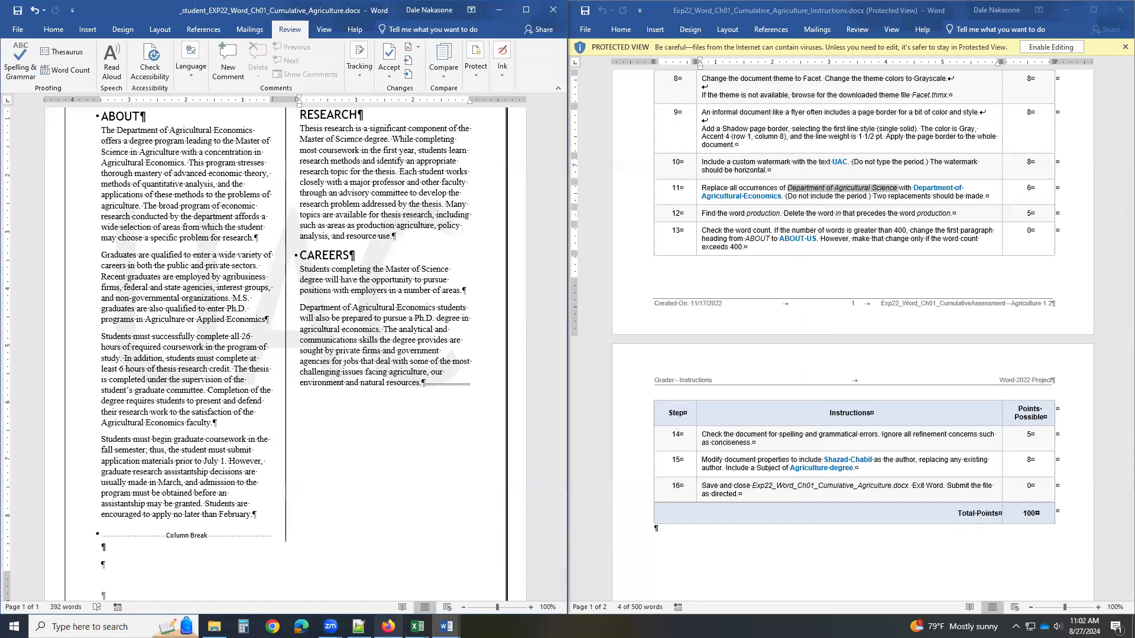
left_click(387, 627)
left_click(391, 535)
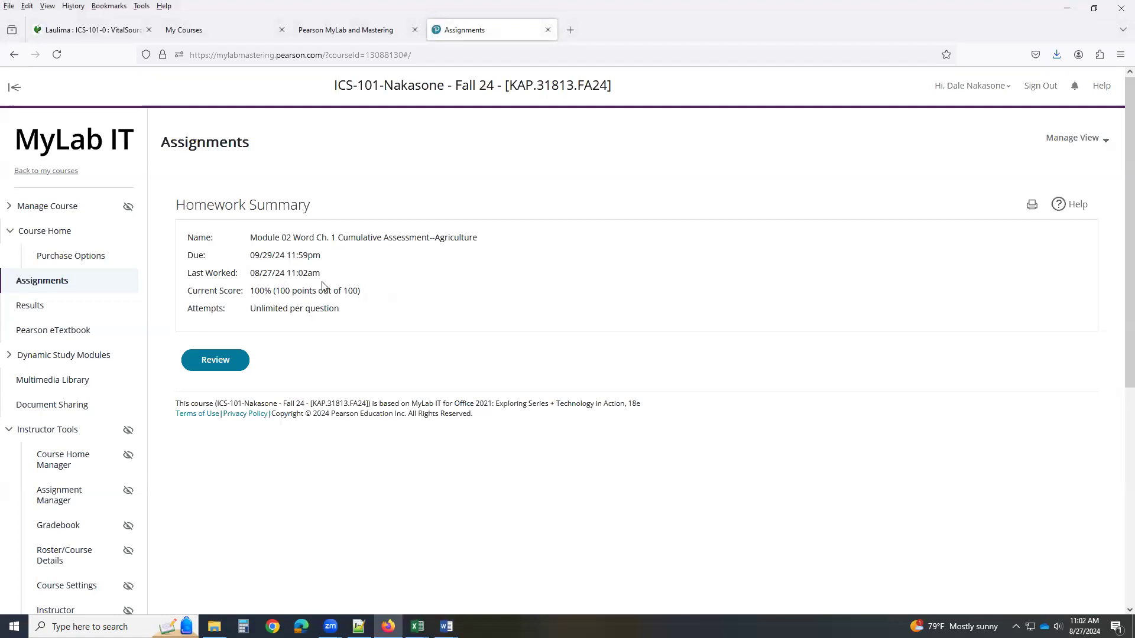
left_click(207, 364)
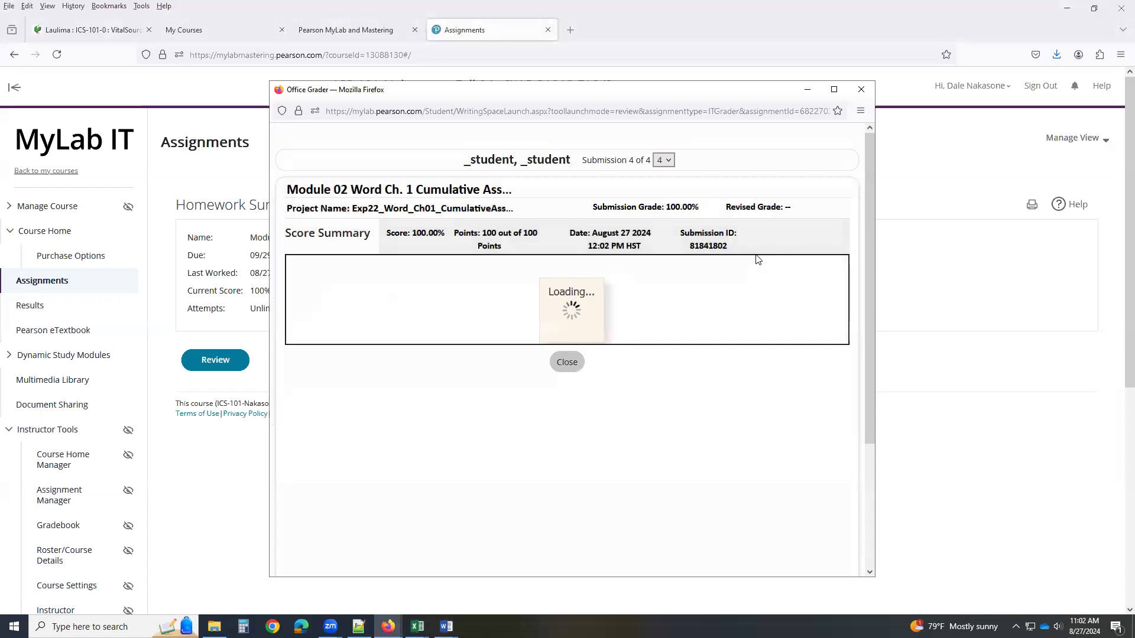
scroll(681, 391, "down", 3)
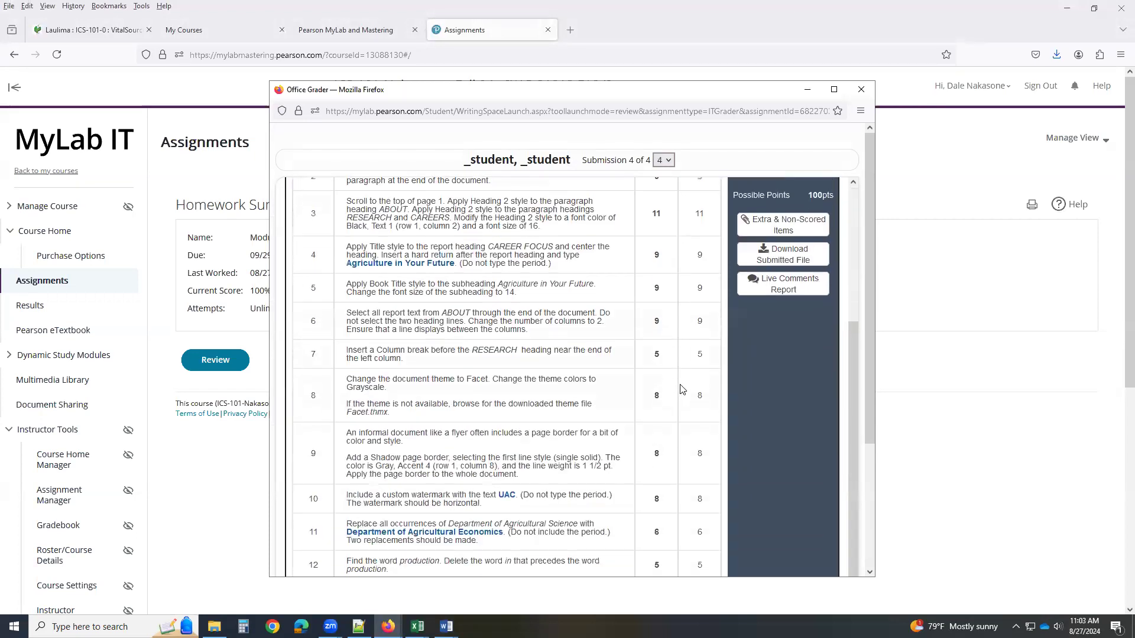
scroll(683, 390, "up", 3)
scroll(687, 367, "down", 6)
scroll(710, 411, "up", 6)
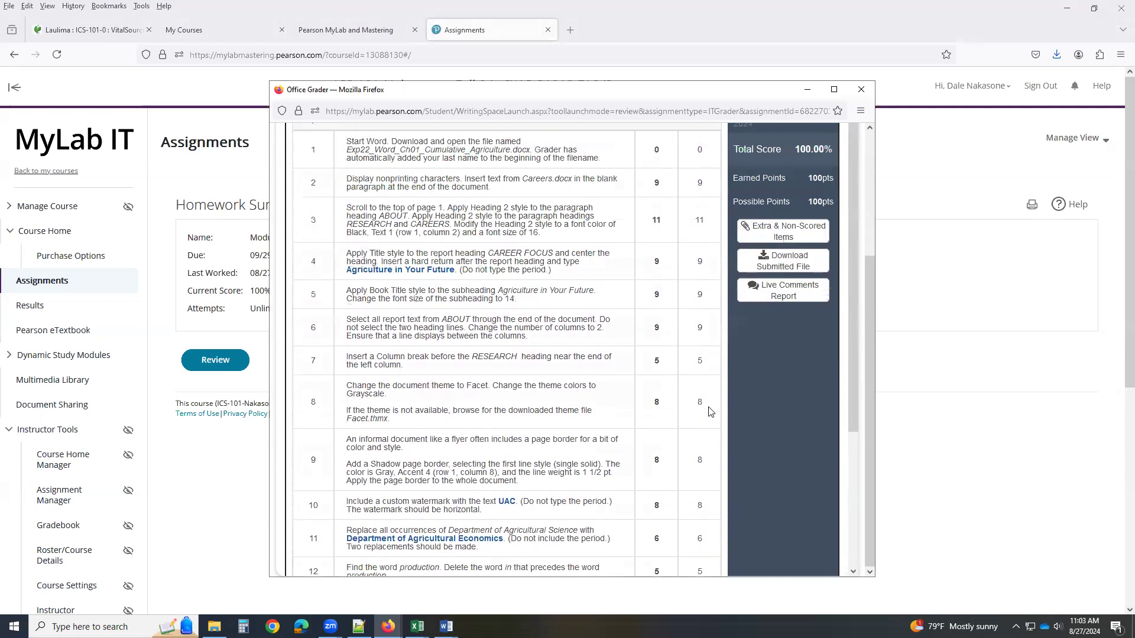
scroll(711, 412, "down", 6)
left_click(562, 559)
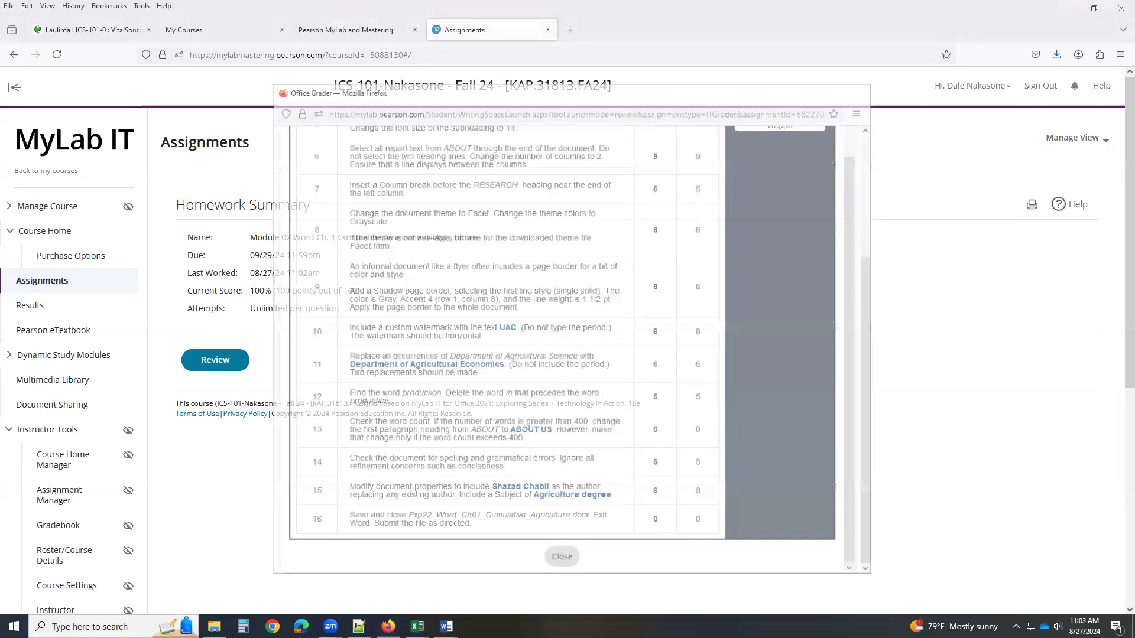